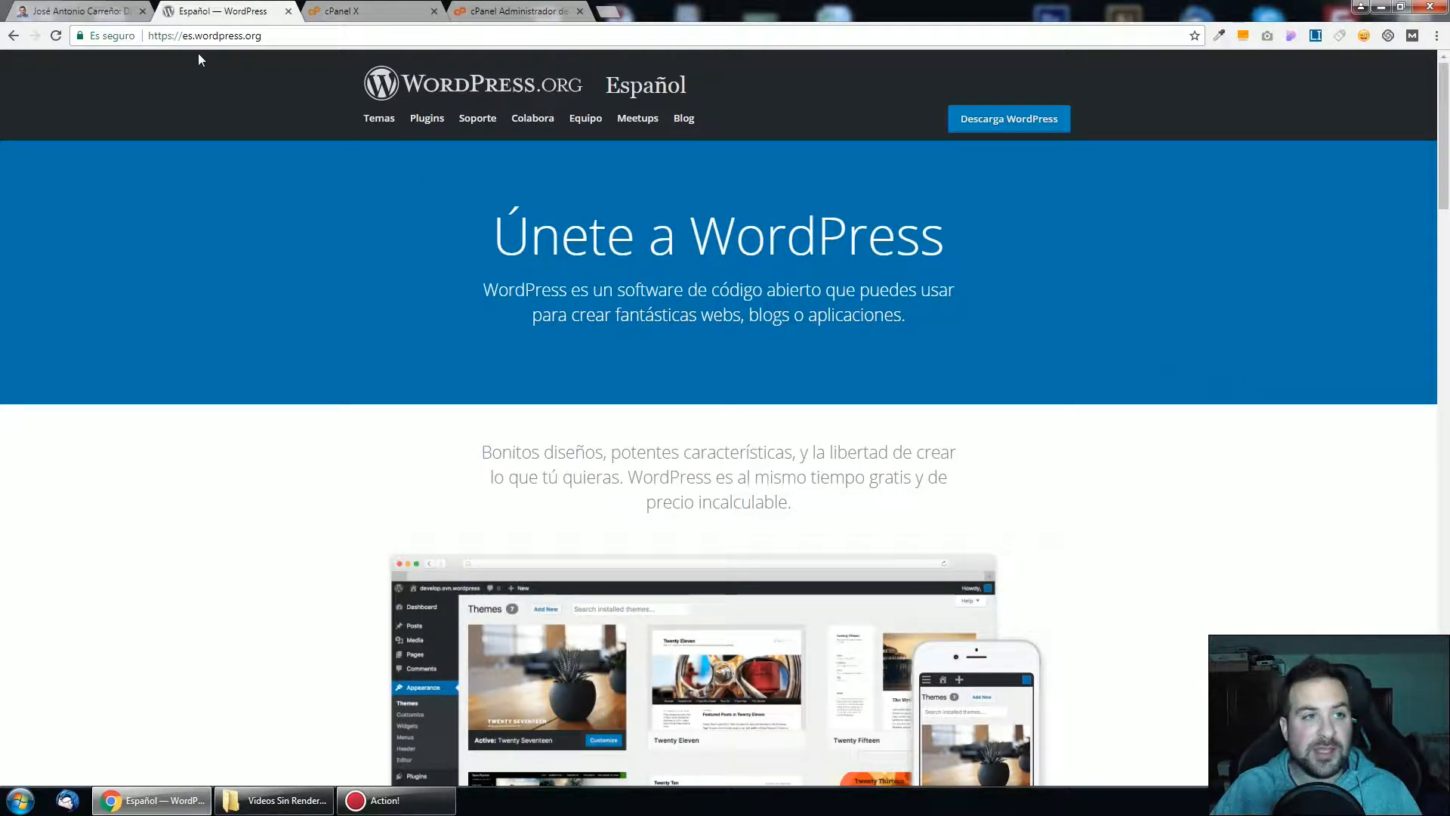
Start downloading the WordPress 4.9.1 .zip package from the Spanish WordPress download page, but cancel saving the file
left_click(179, 37)
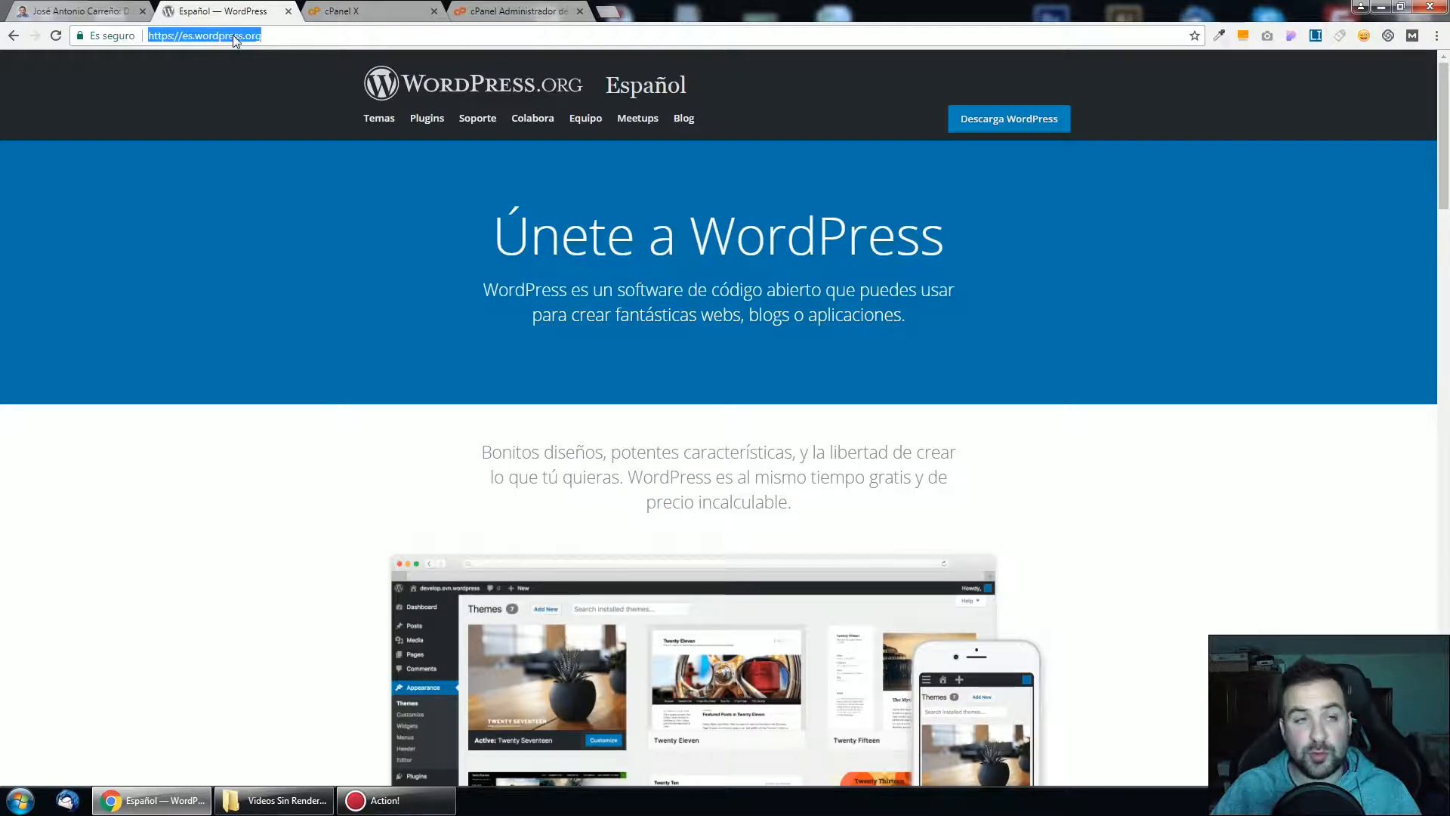
left_click(265, 34)
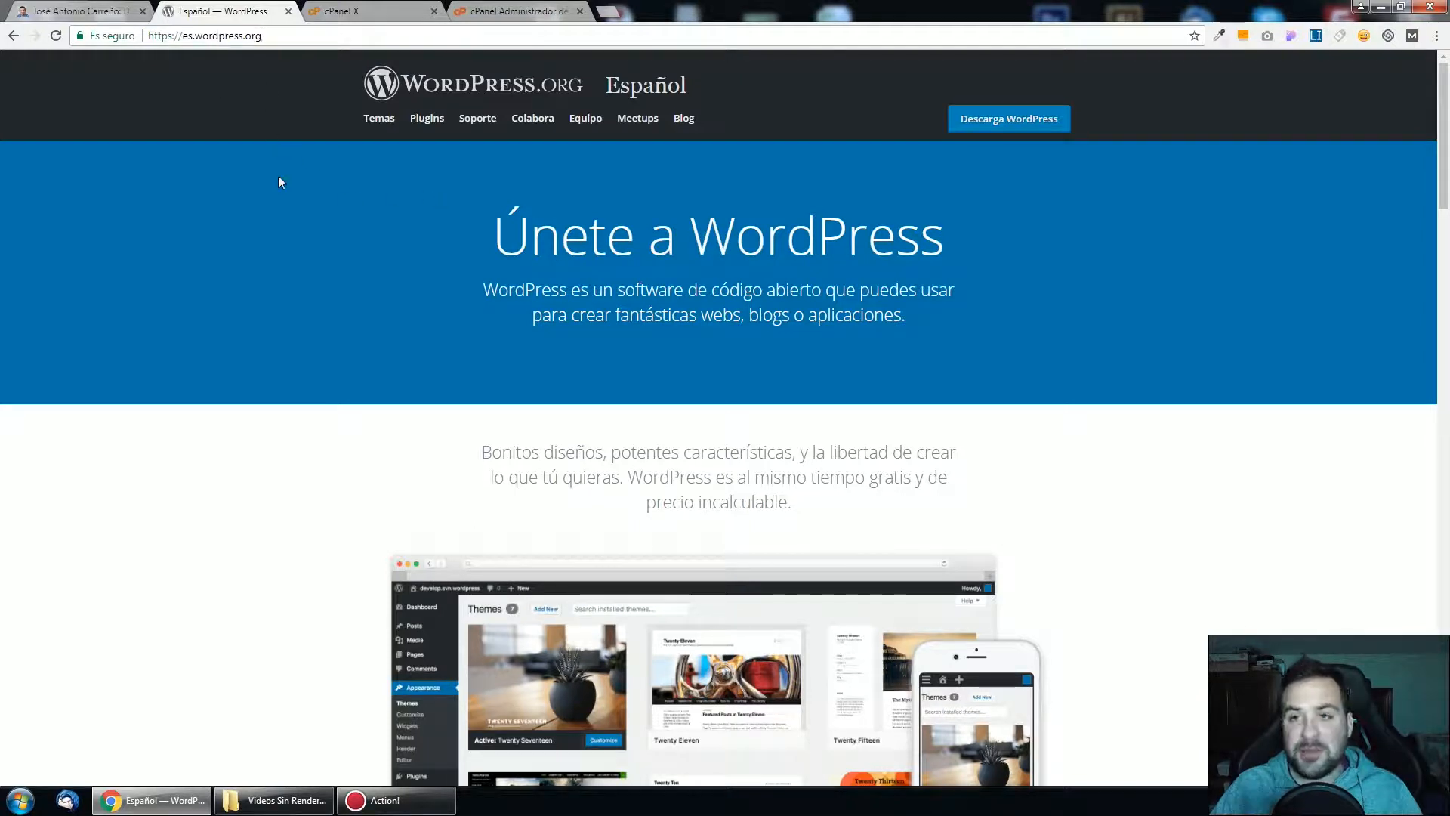
left_click(995, 126)
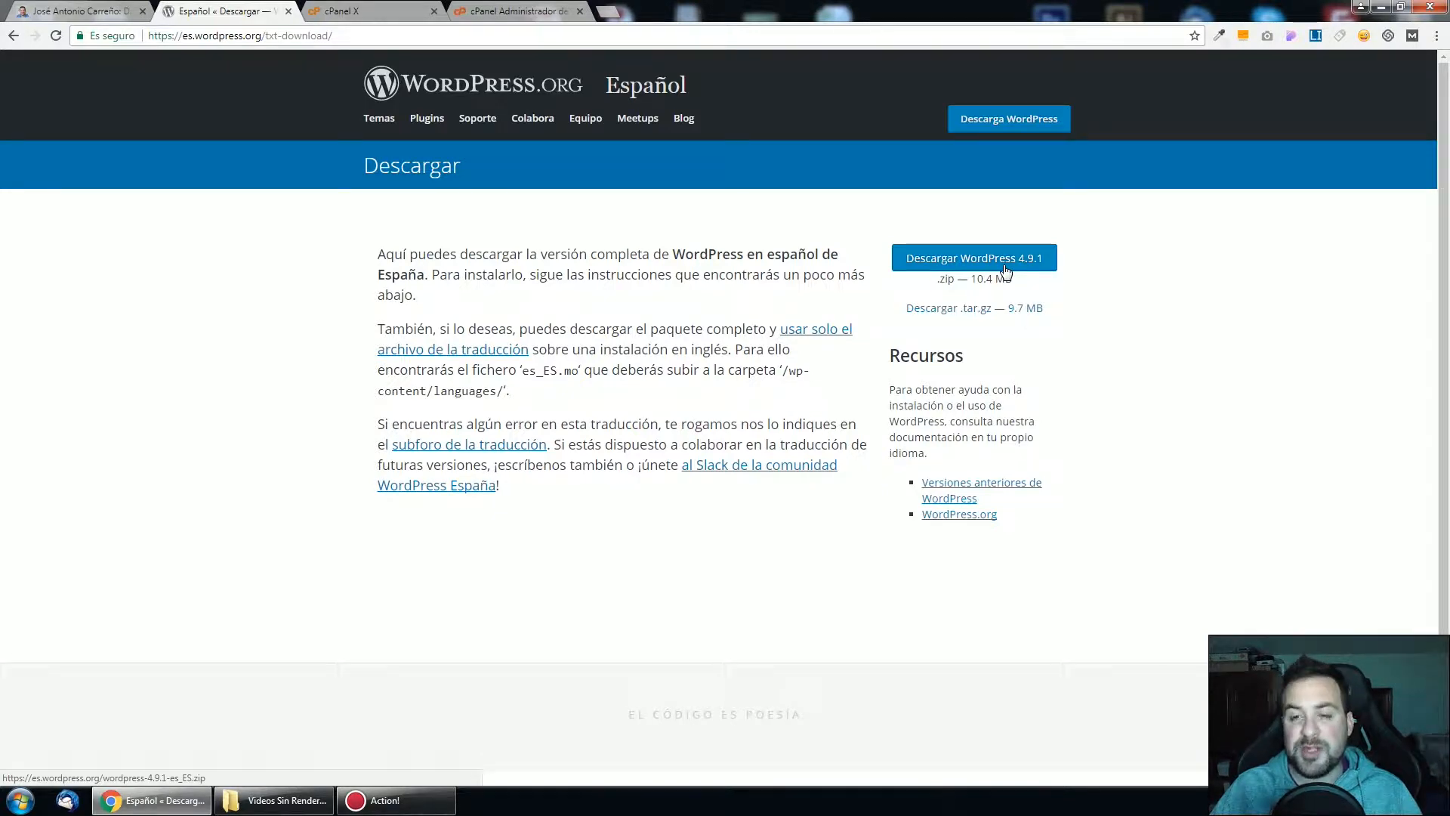
left_click(985, 264)
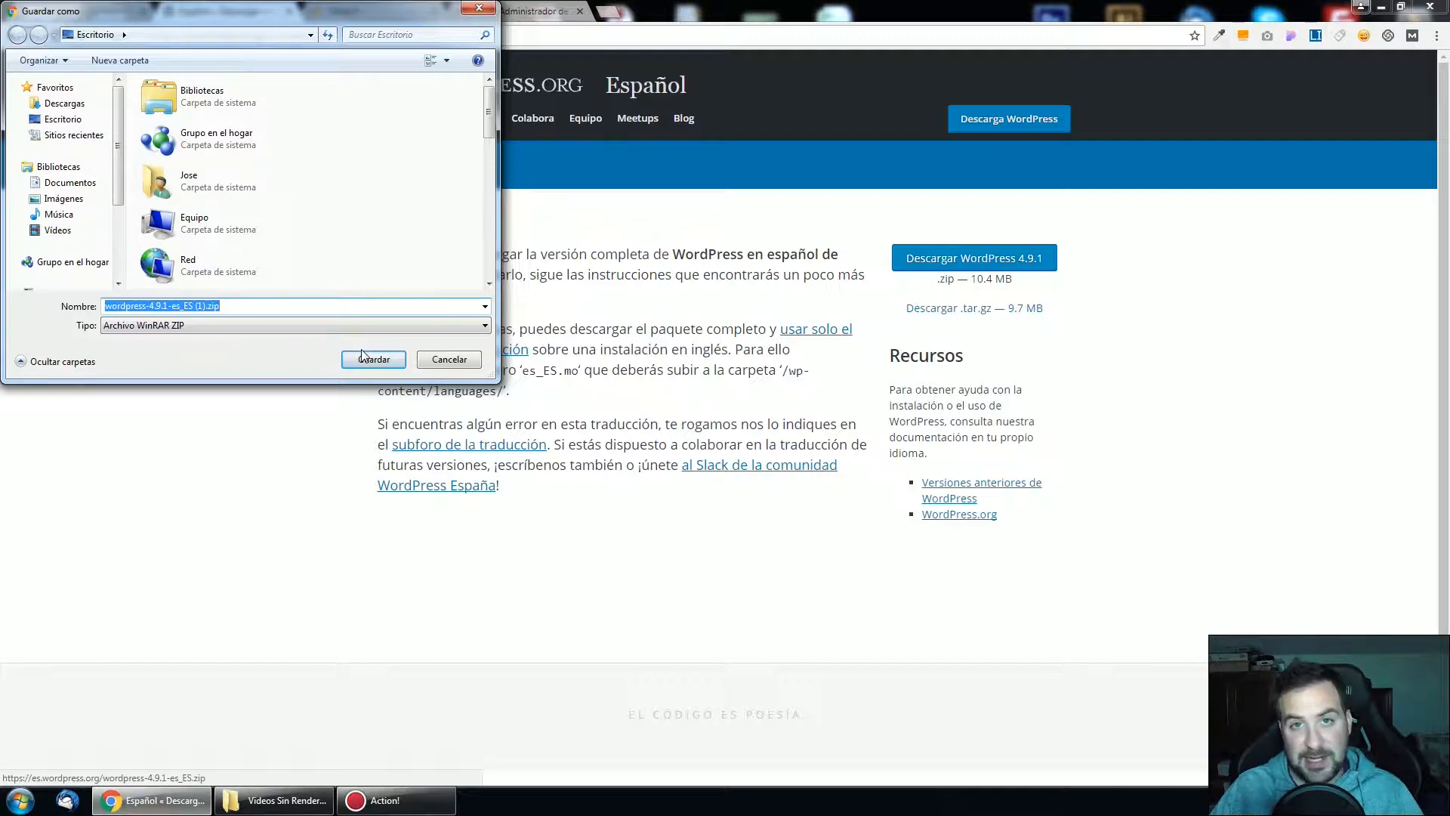
left_click(450, 362)
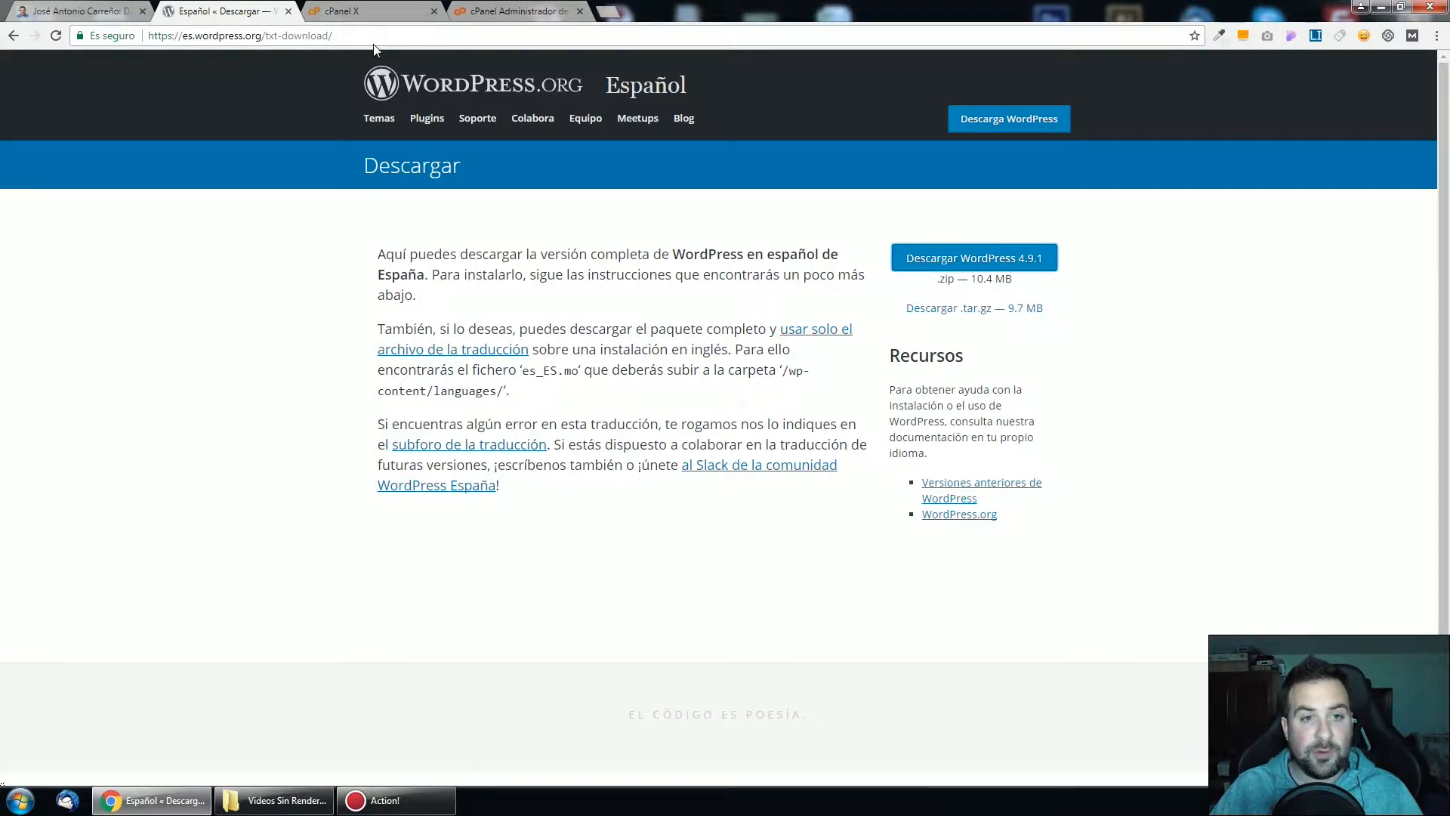
Switch to the SiteGround cPanel and open its file manager at the web root (public_html/www)
left_click(364, 9)
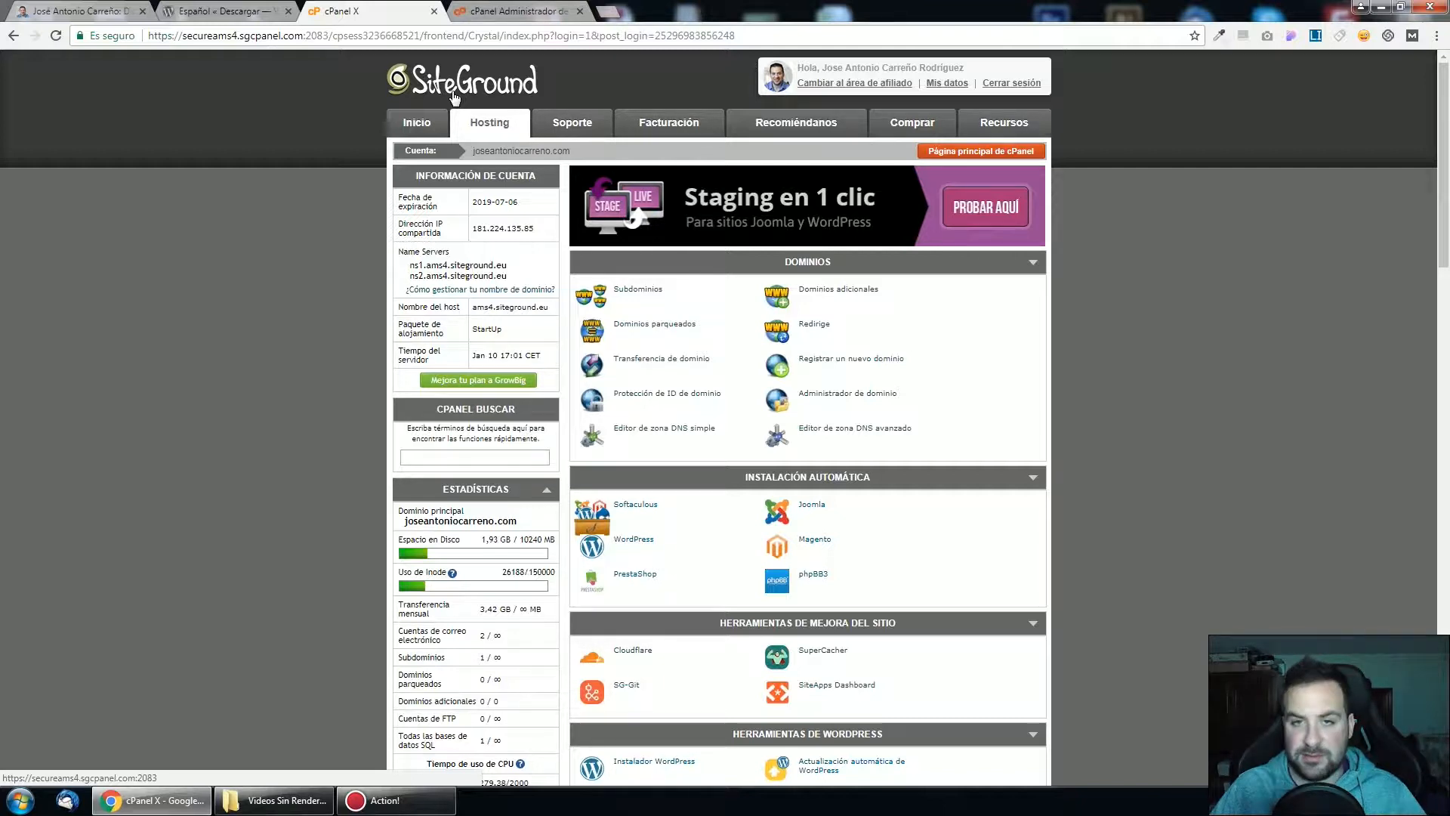
middle_click(935, 292)
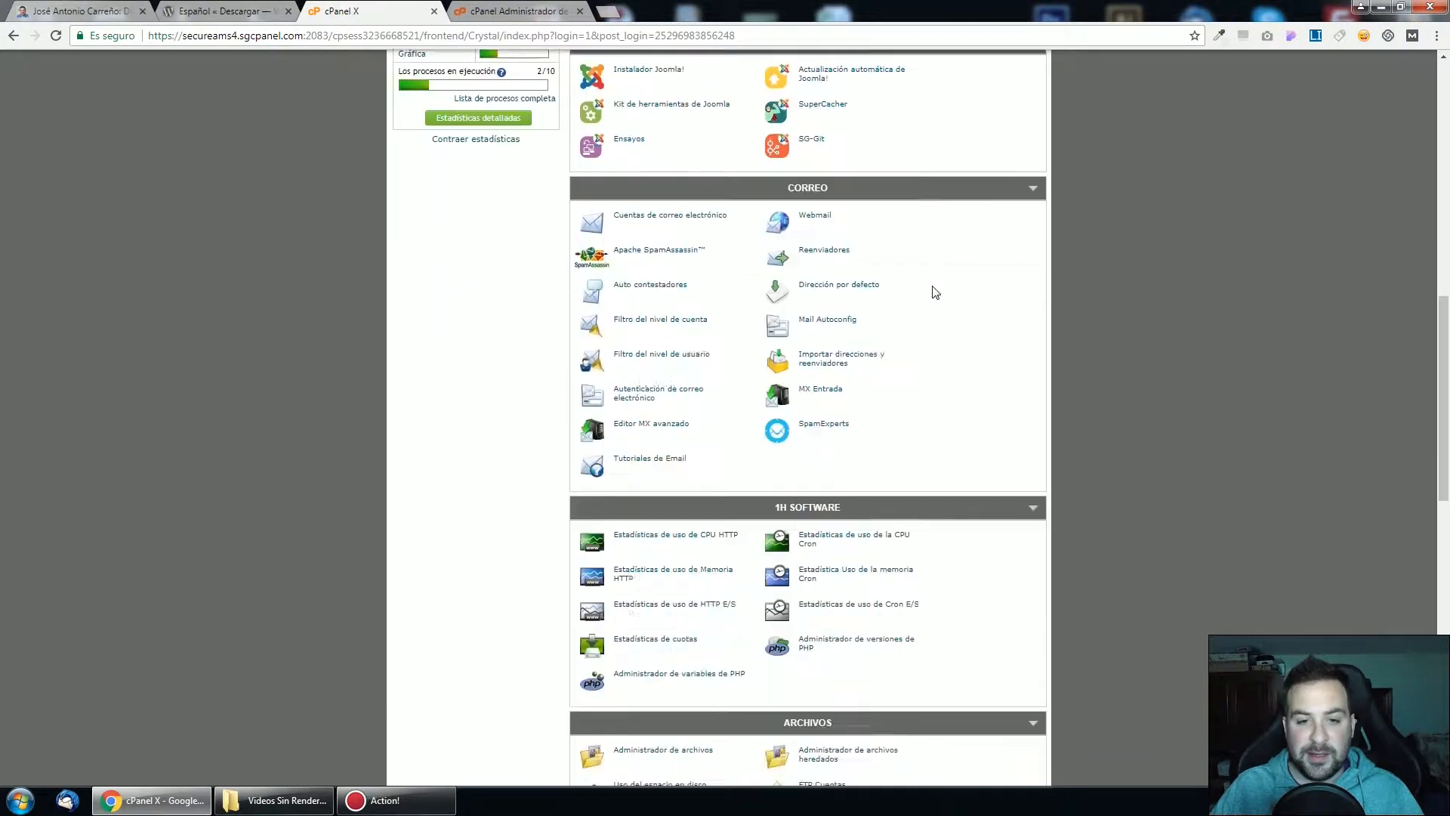
scroll(931, 285, "down", 3)
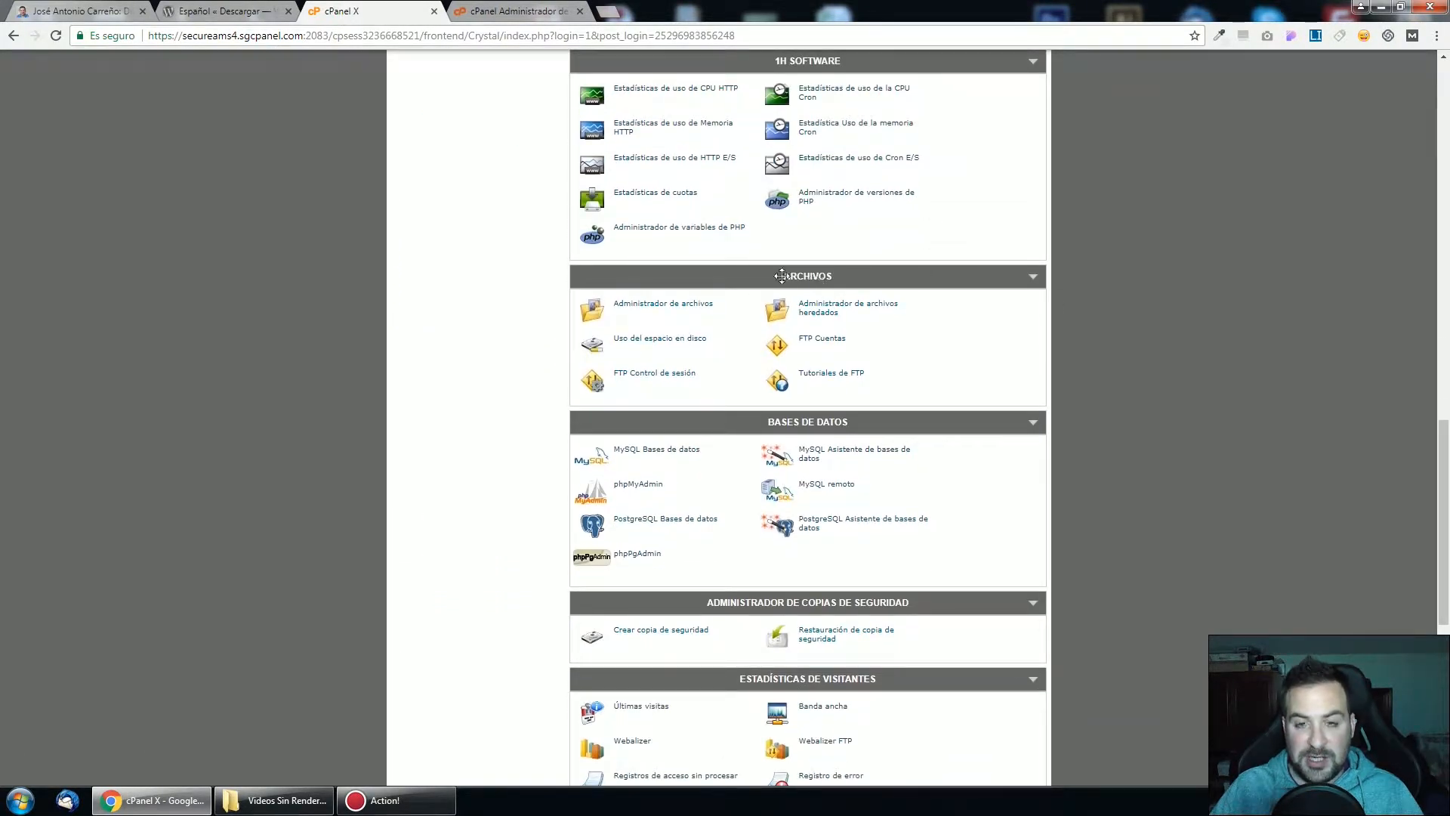
left_click(643, 311)
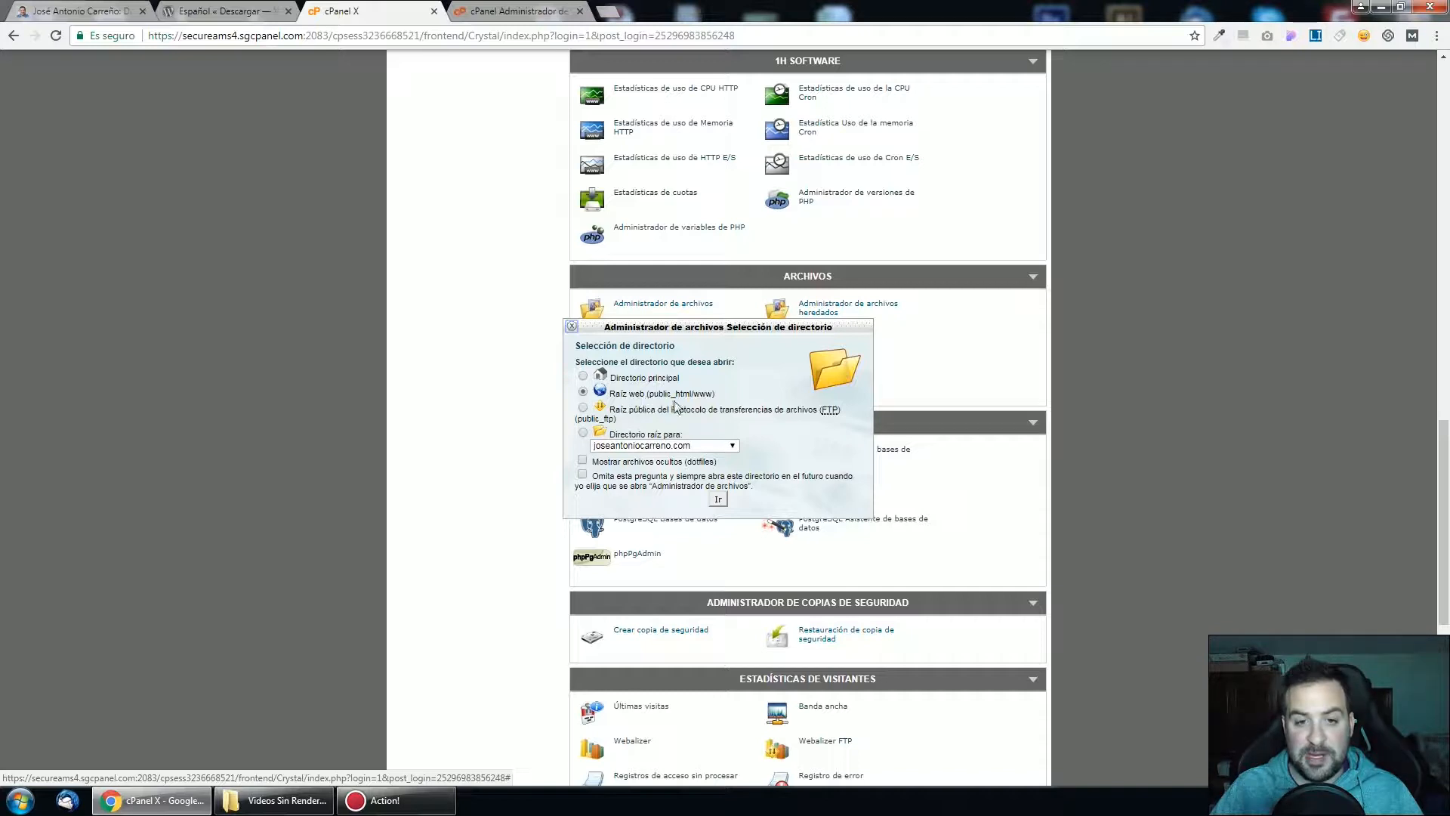
left_click(717, 501)
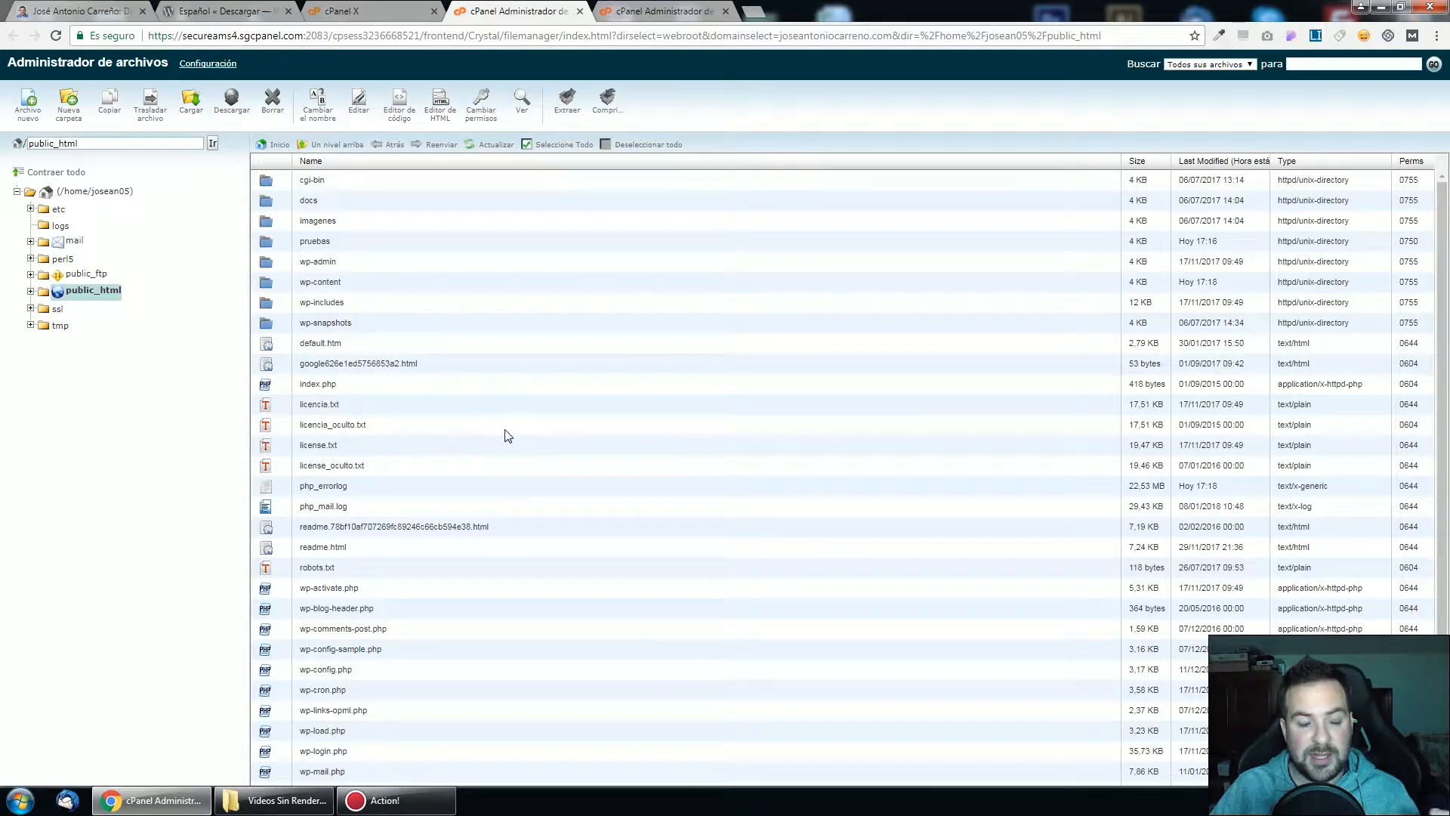
Upload wordpress-4.9.1-es_ES.zip from the desktop to the pruebas folder in public_html, and close the upload page
double_click(276, 243)
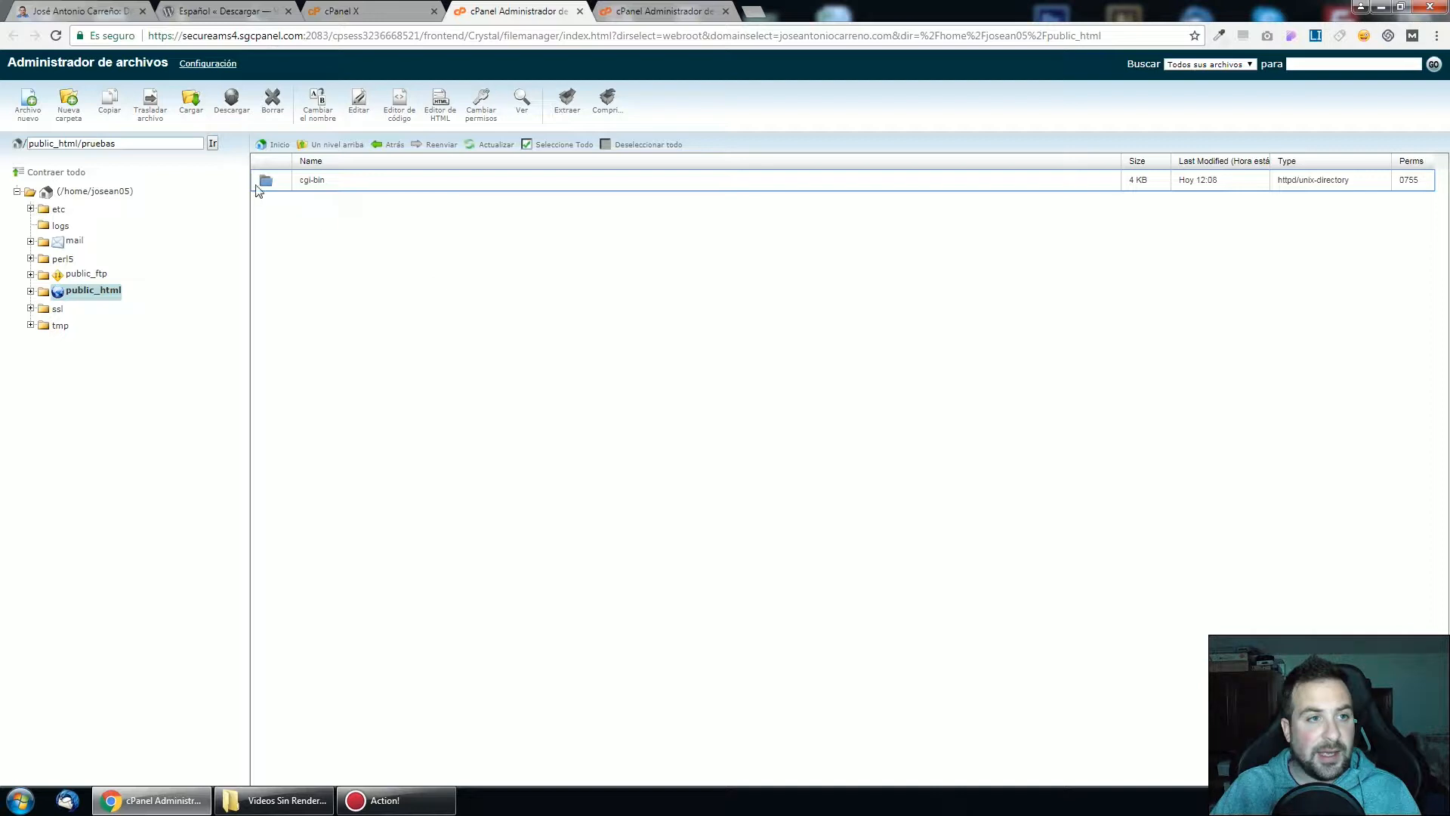
left_click(191, 99)
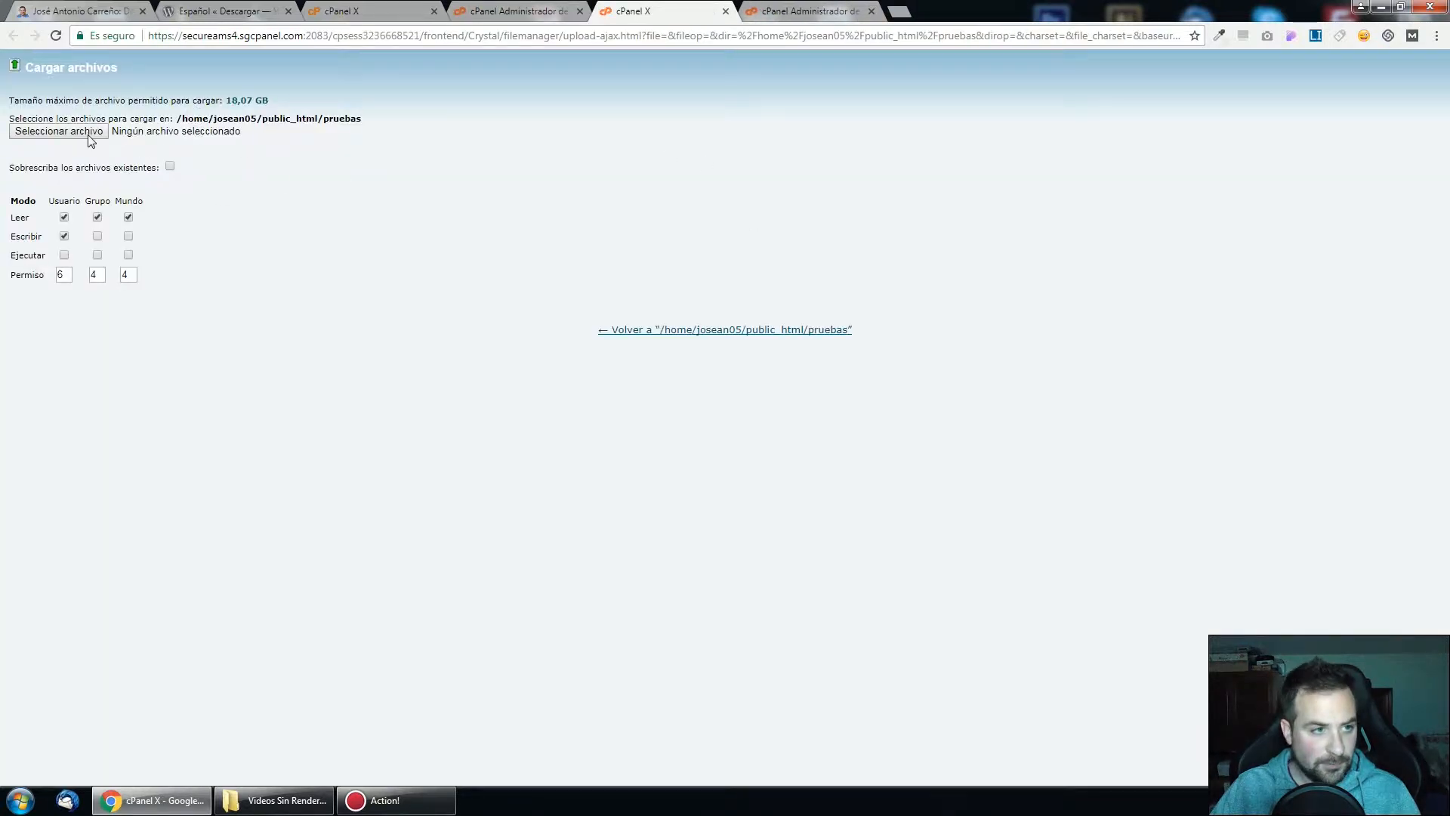
left_click(81, 133)
left_click_drag(489, 93, 489, 298)
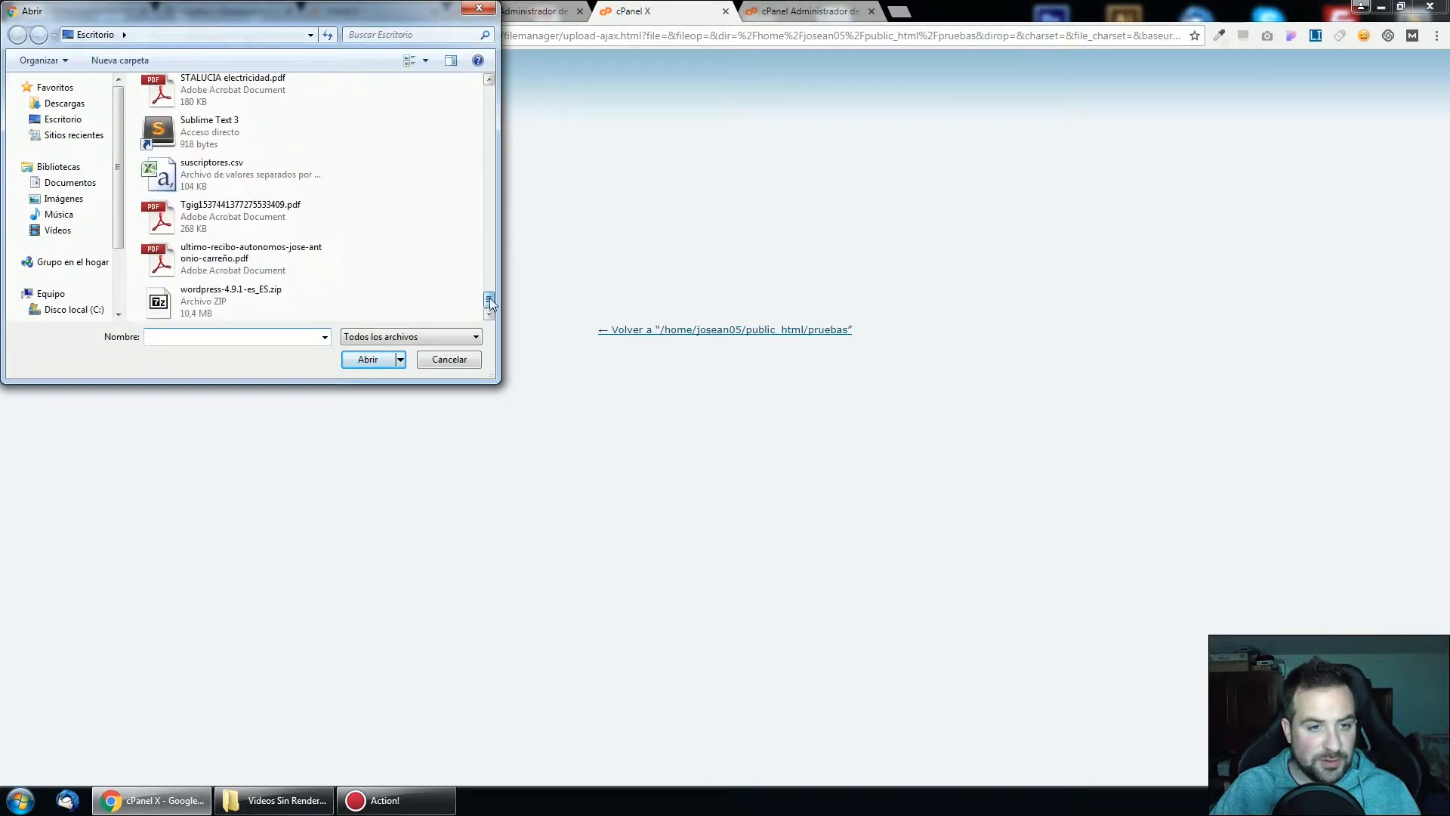
double_click(225, 301)
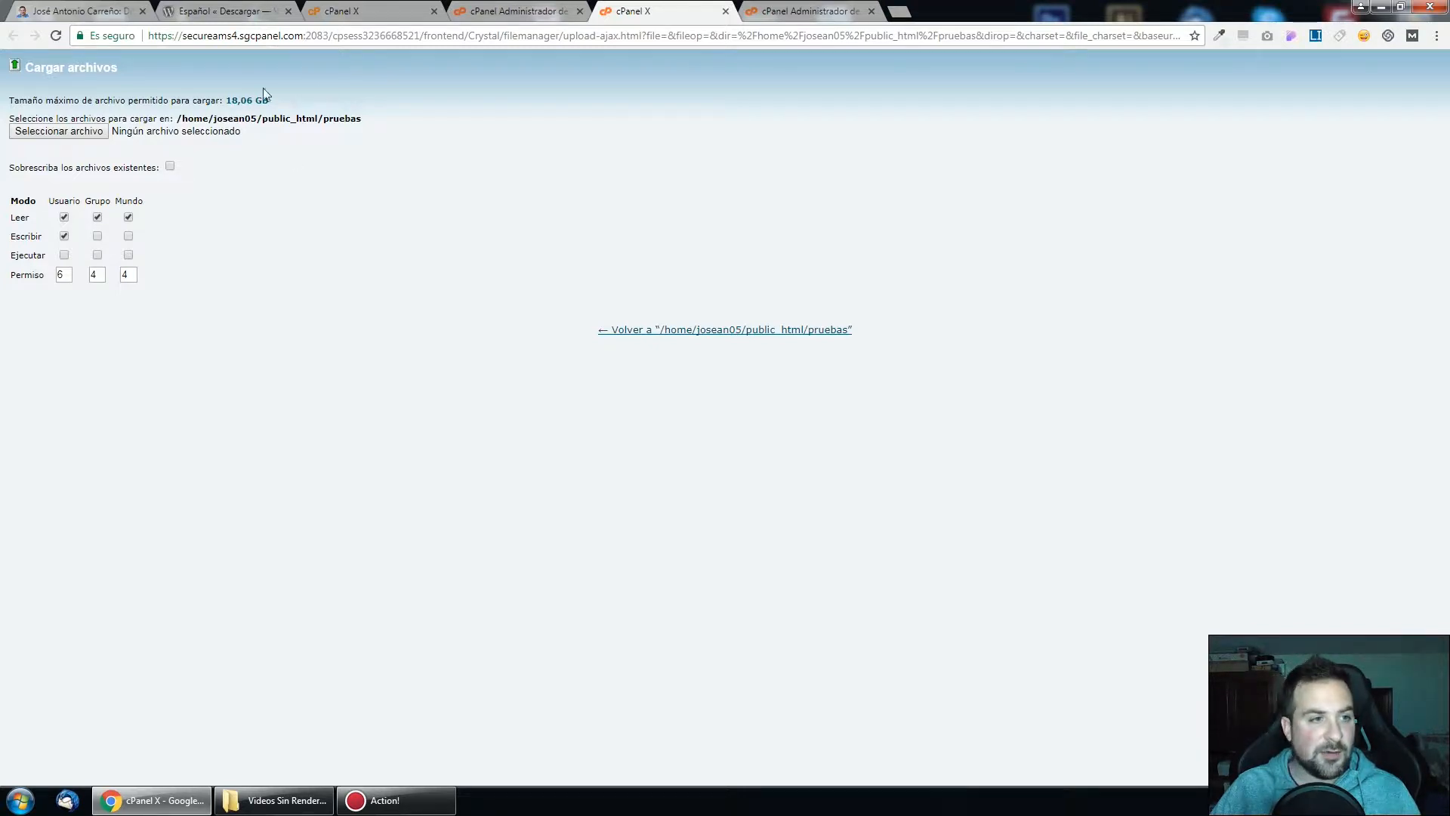
left_click(725, 11)
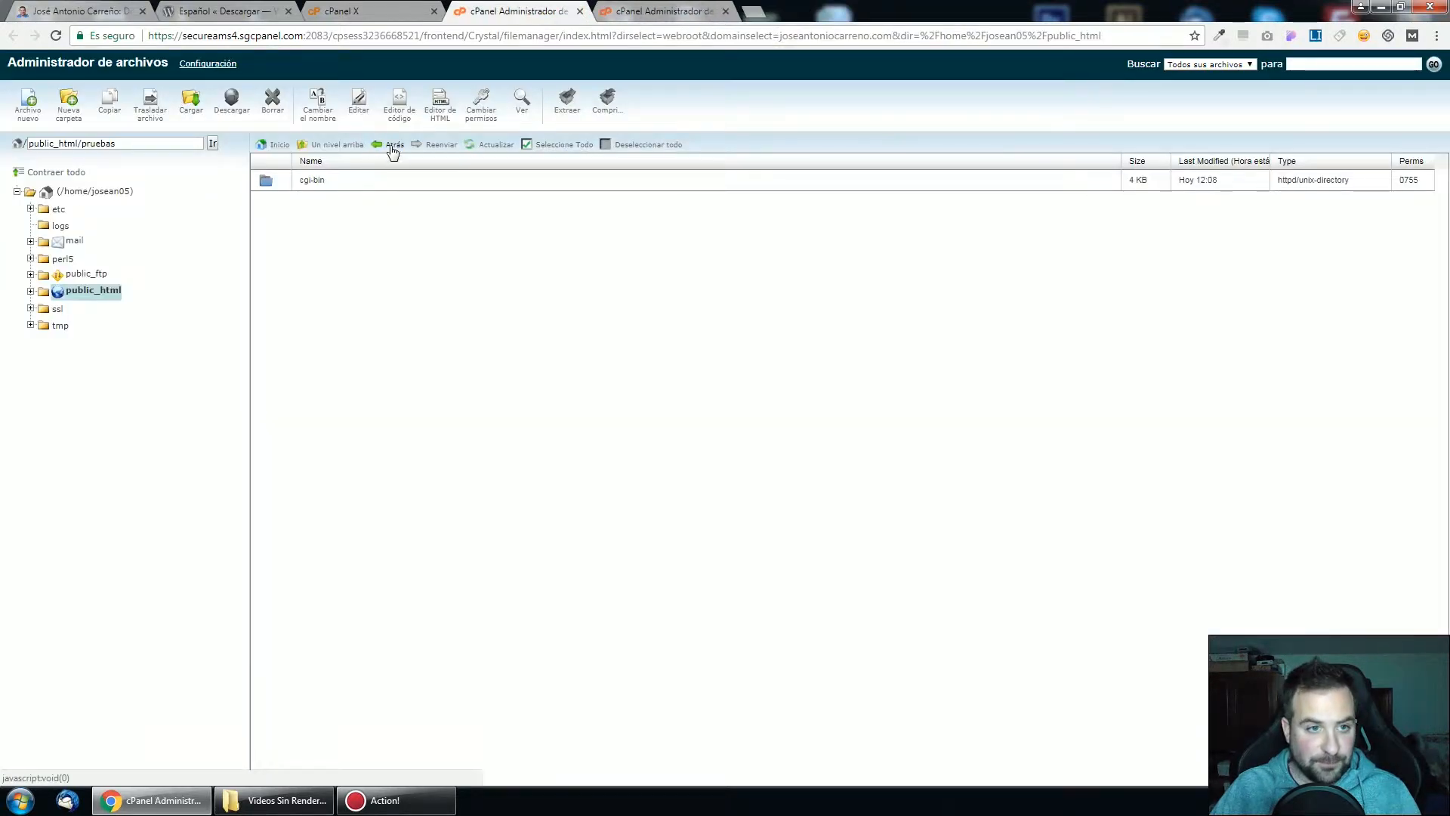
Reopen the pruebas folder and extract wordpress-4.9.1-es_ES.zip into /public_html/pruebas
left_click(350, 146)
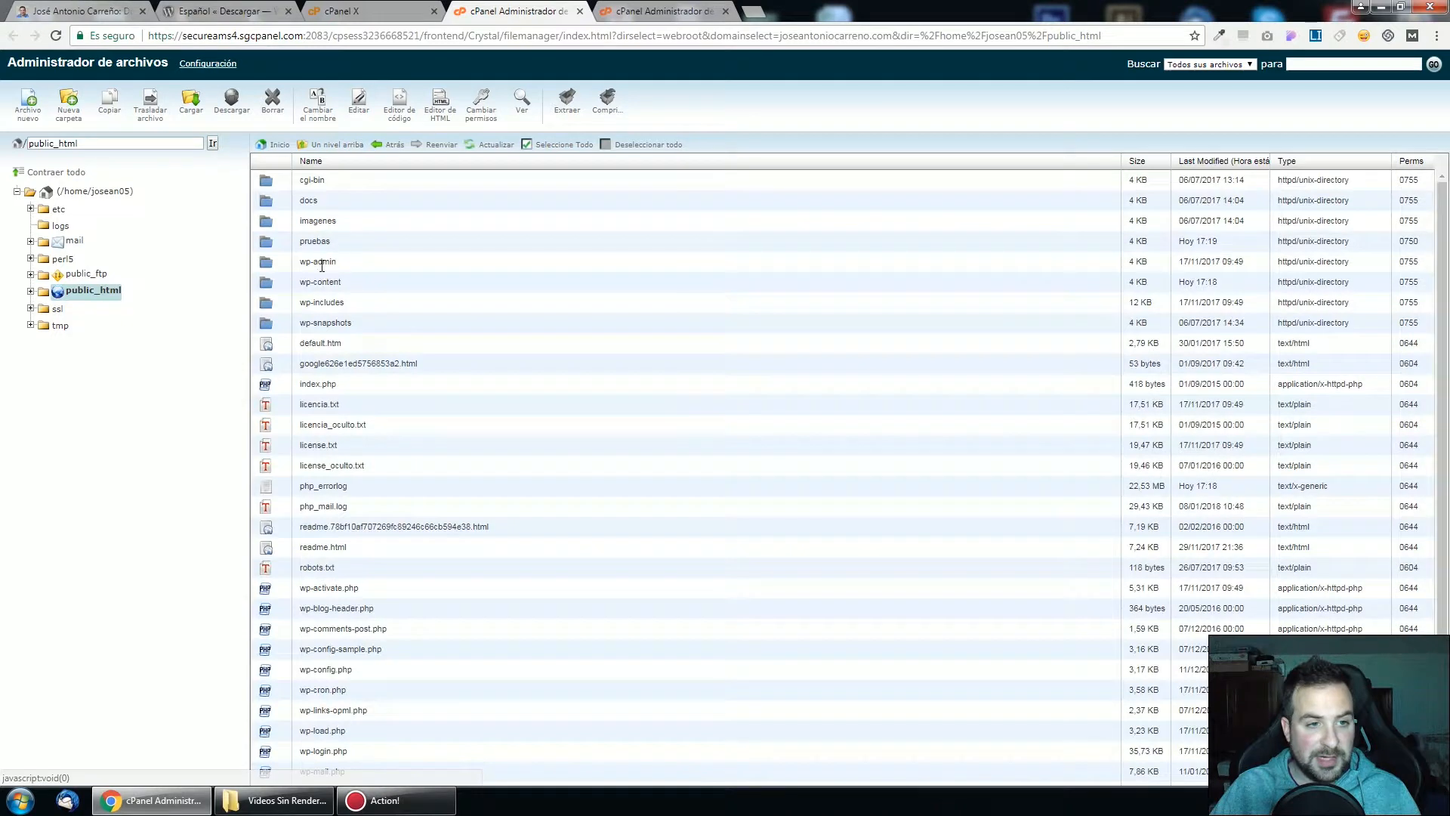
left_click(280, 241)
double_click(279, 241)
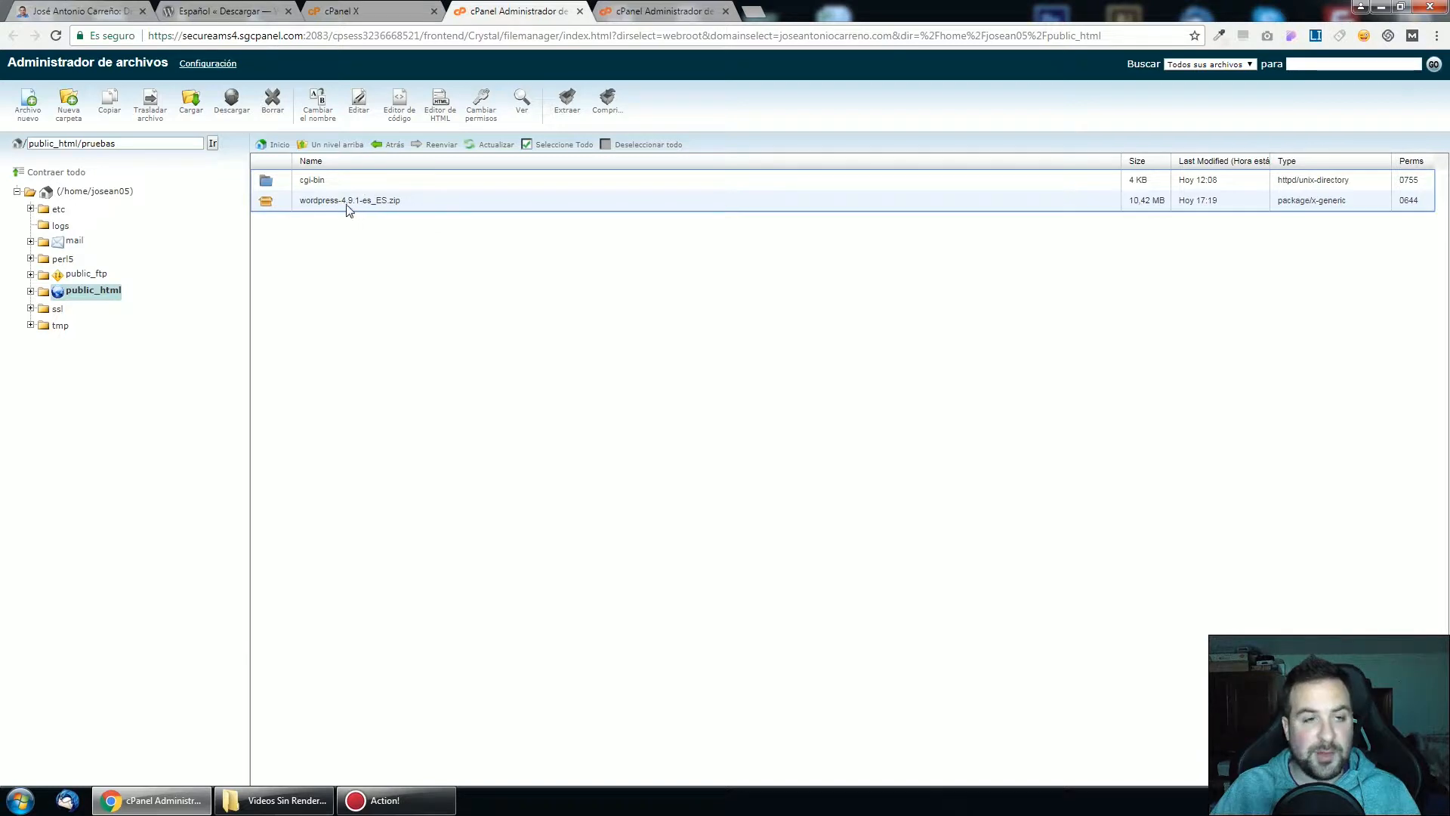
left_click(308, 202)
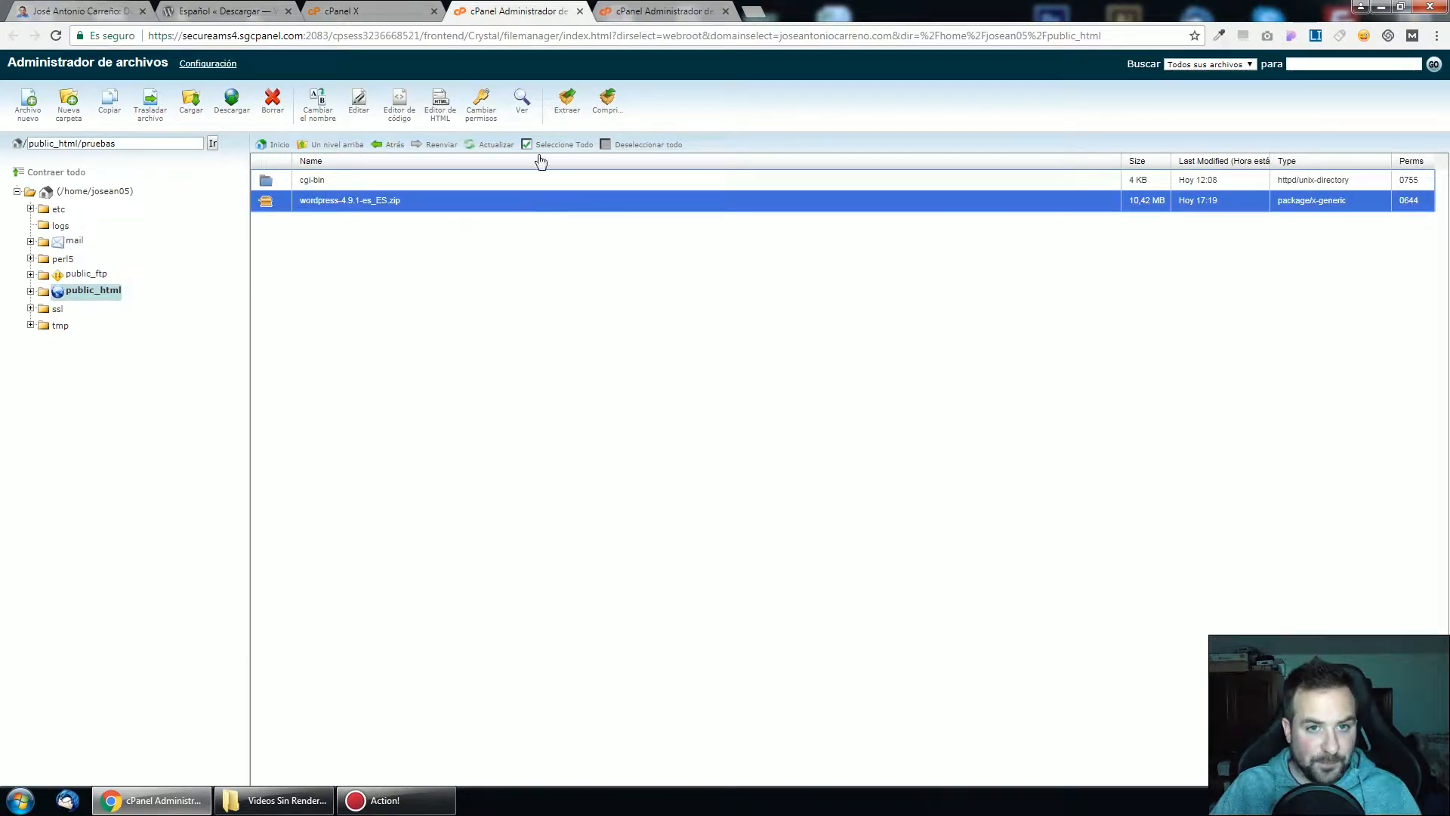
left_click(568, 105)
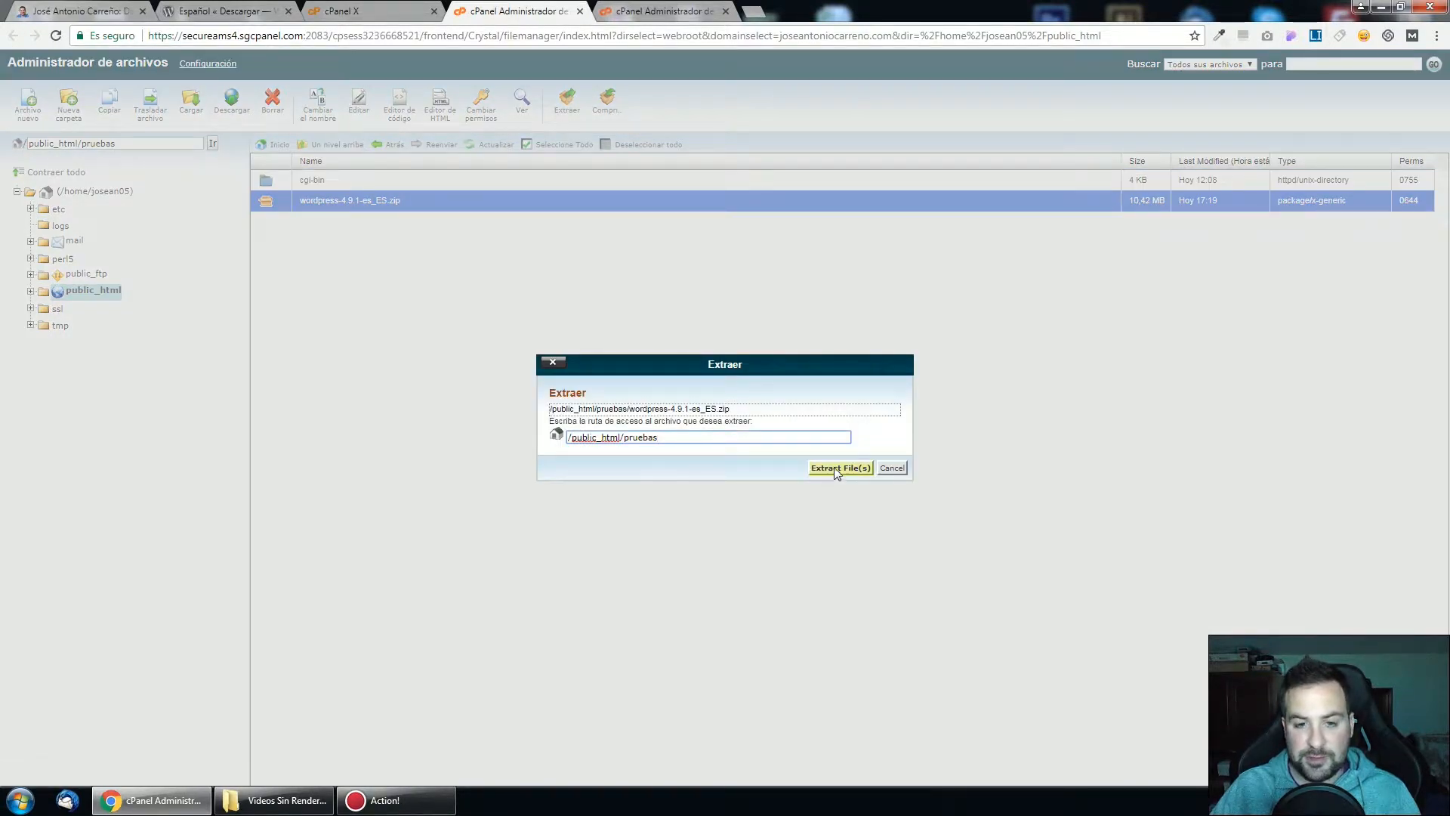
left_click(835, 468)
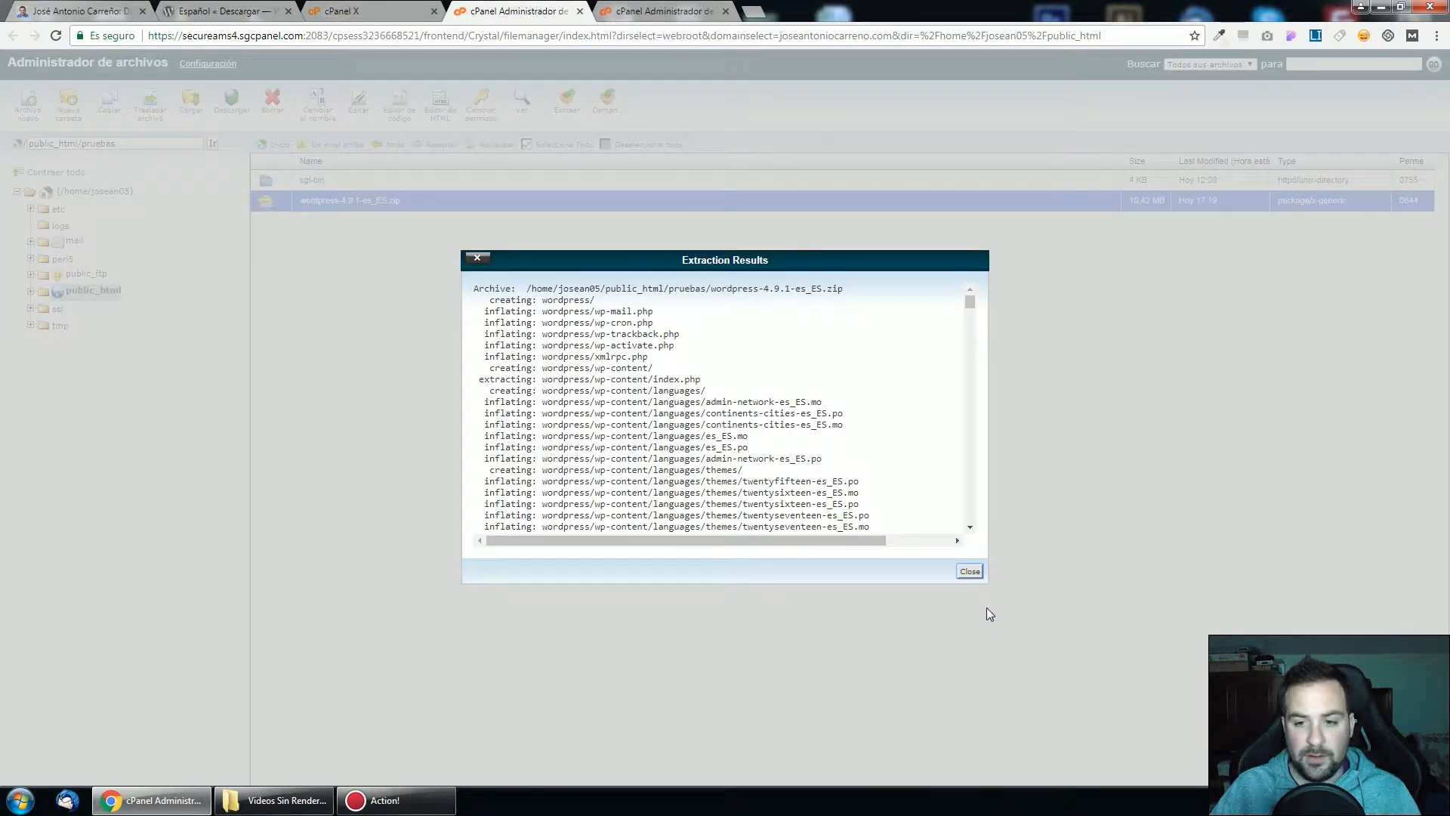
left_click(970, 572)
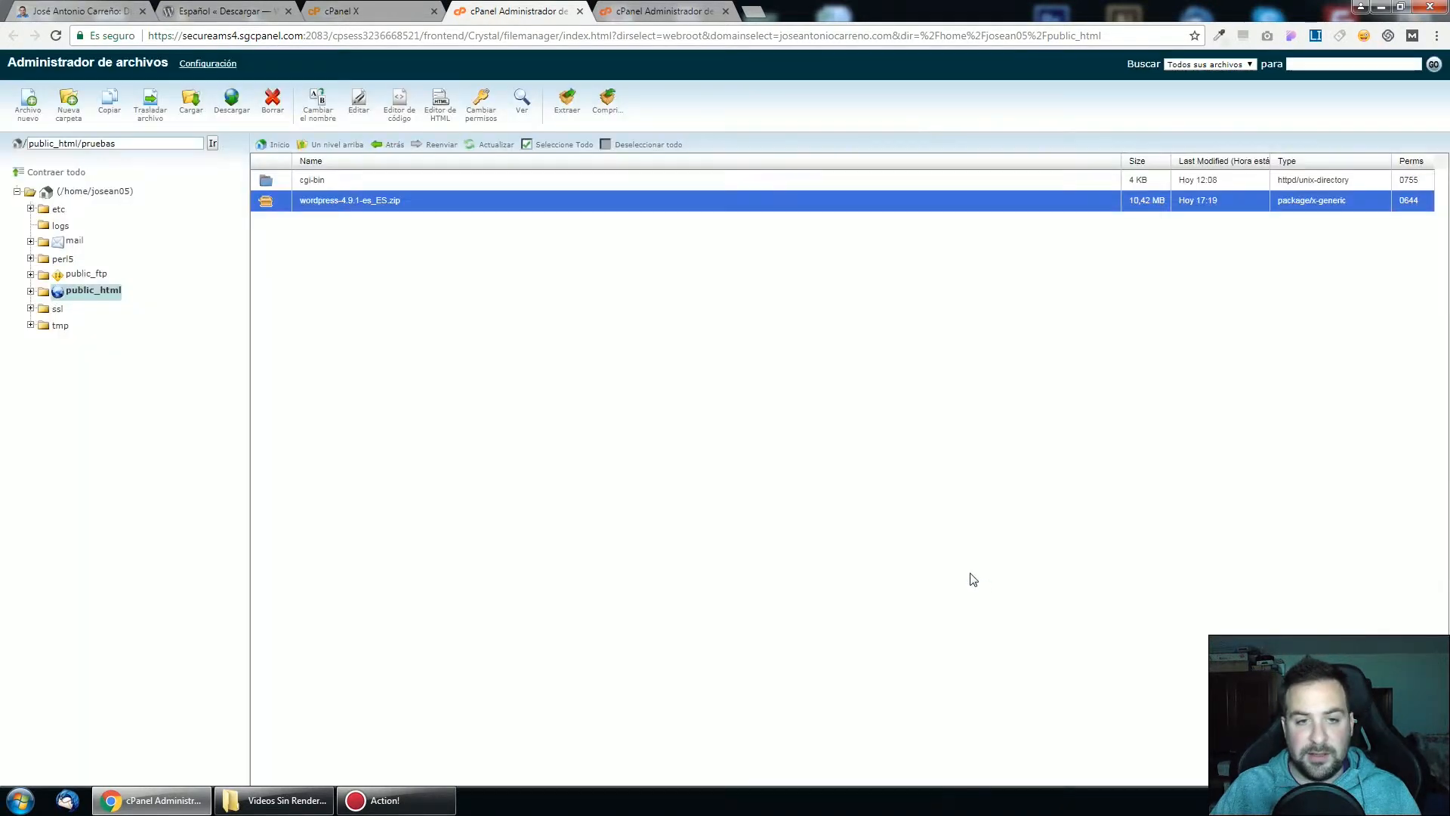
Reload the pruebas folder and open the extracted wordpress folder inside it
left_click(389, 146)
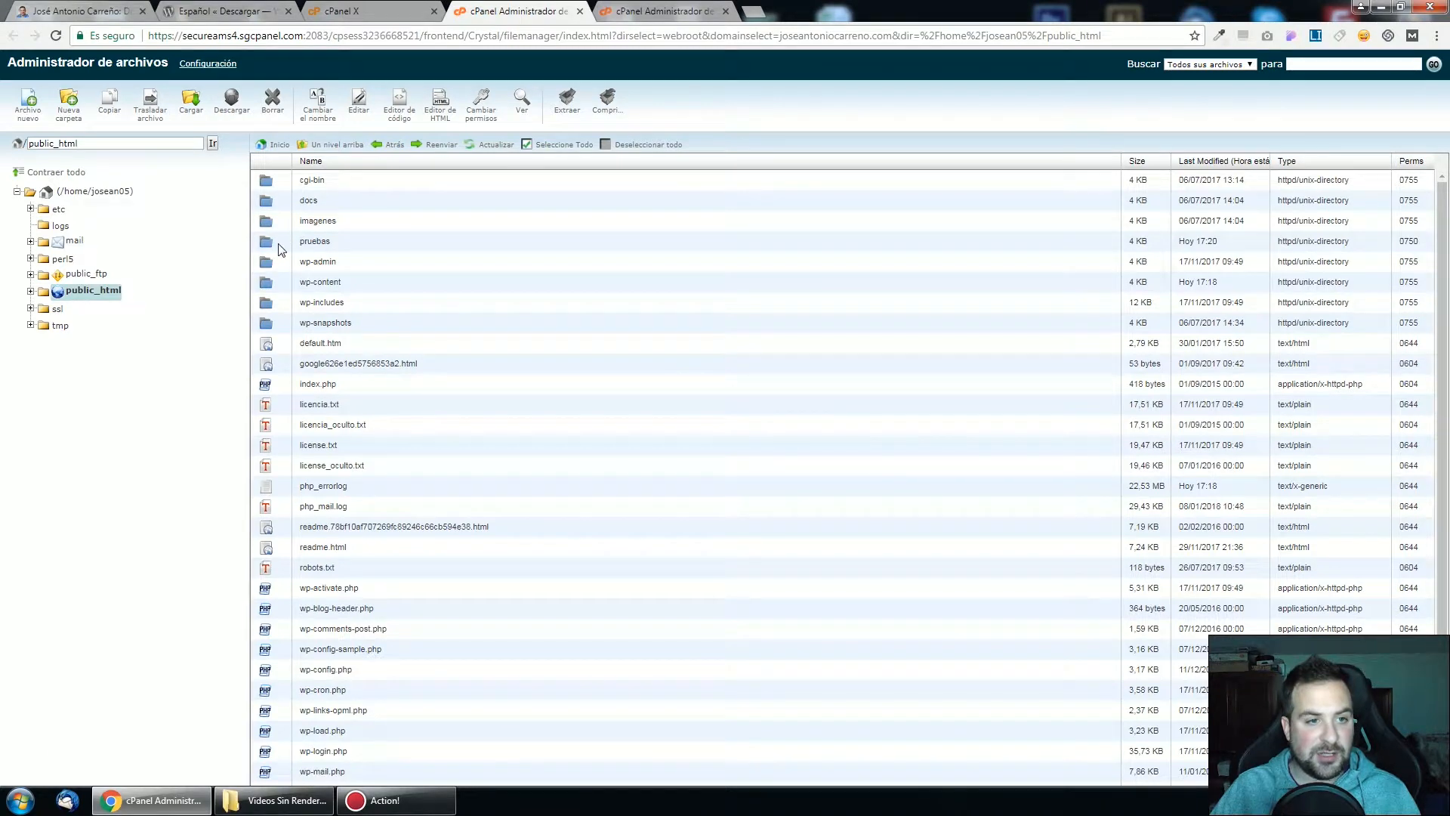
double_click(278, 245)
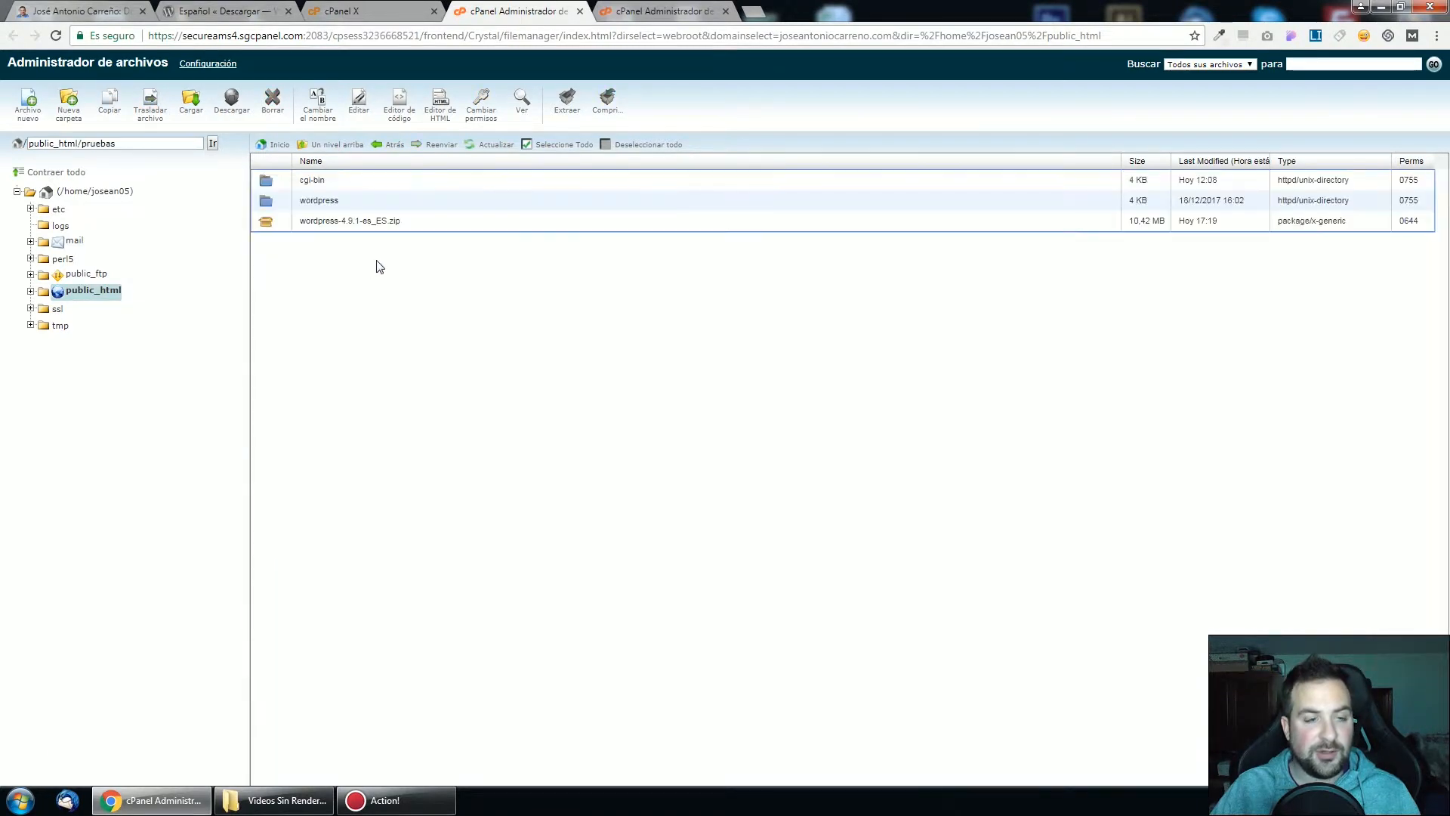
double_click(281, 202)
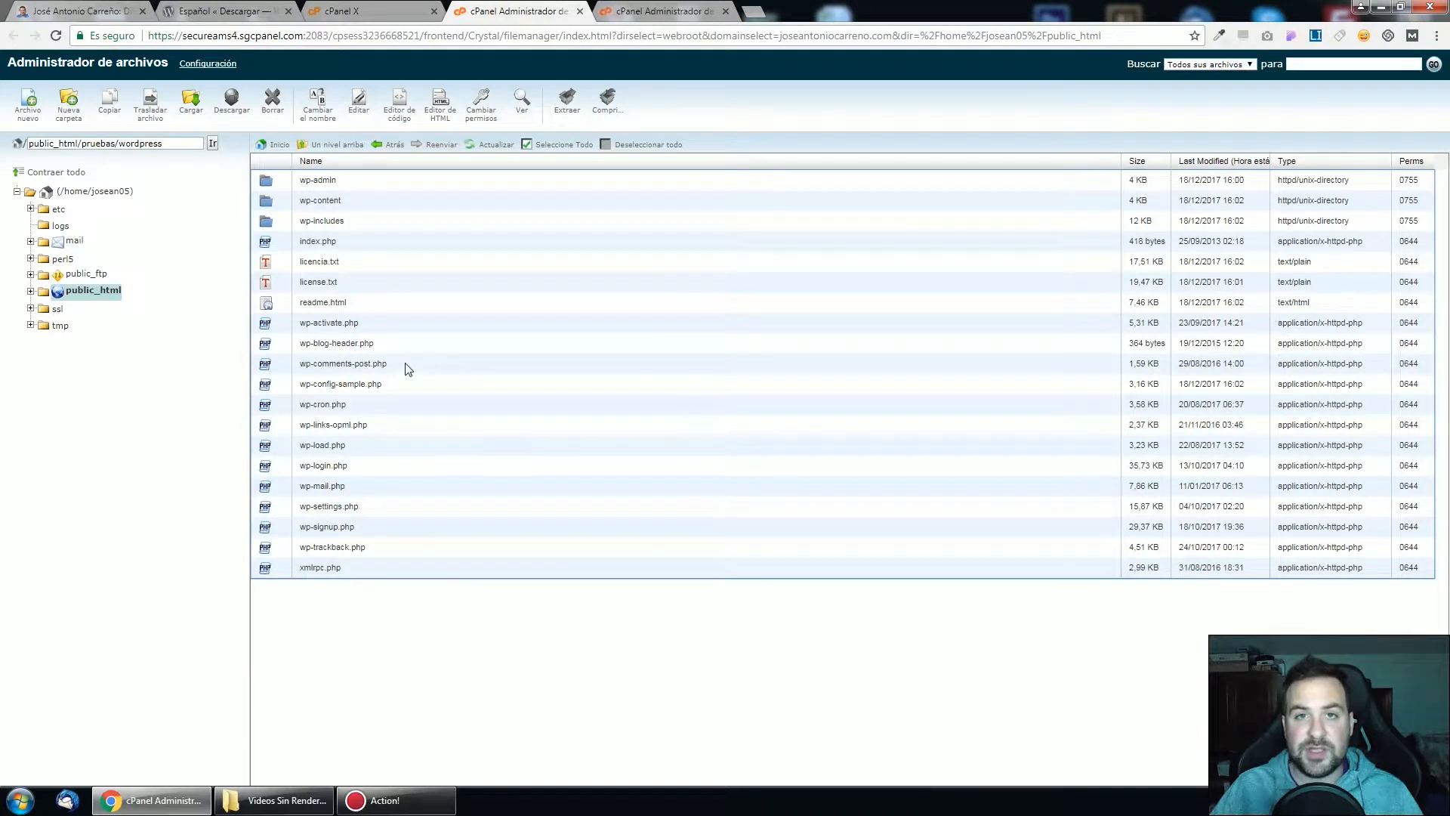
left_click(359, 191)
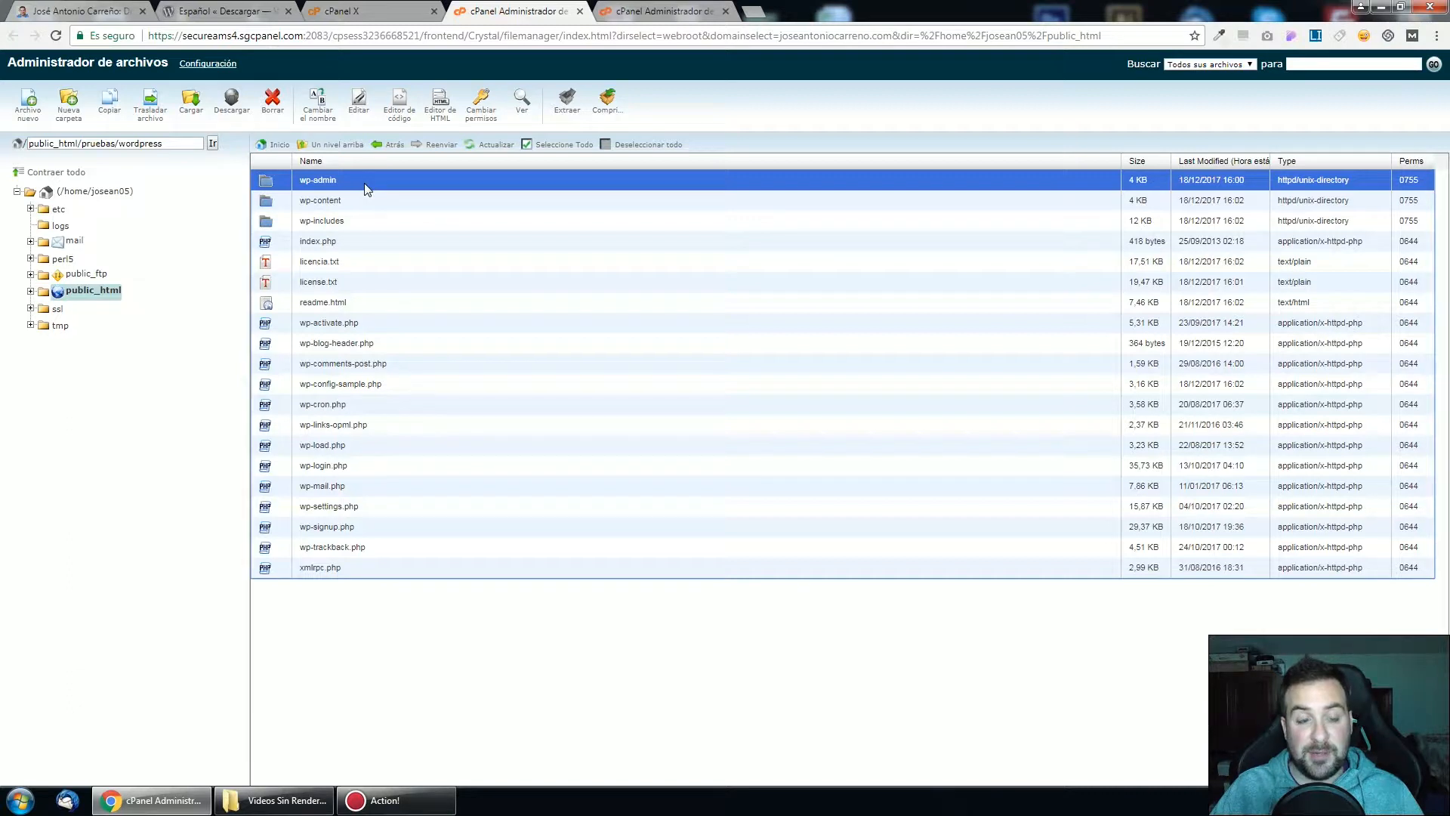
left_click(389, 145)
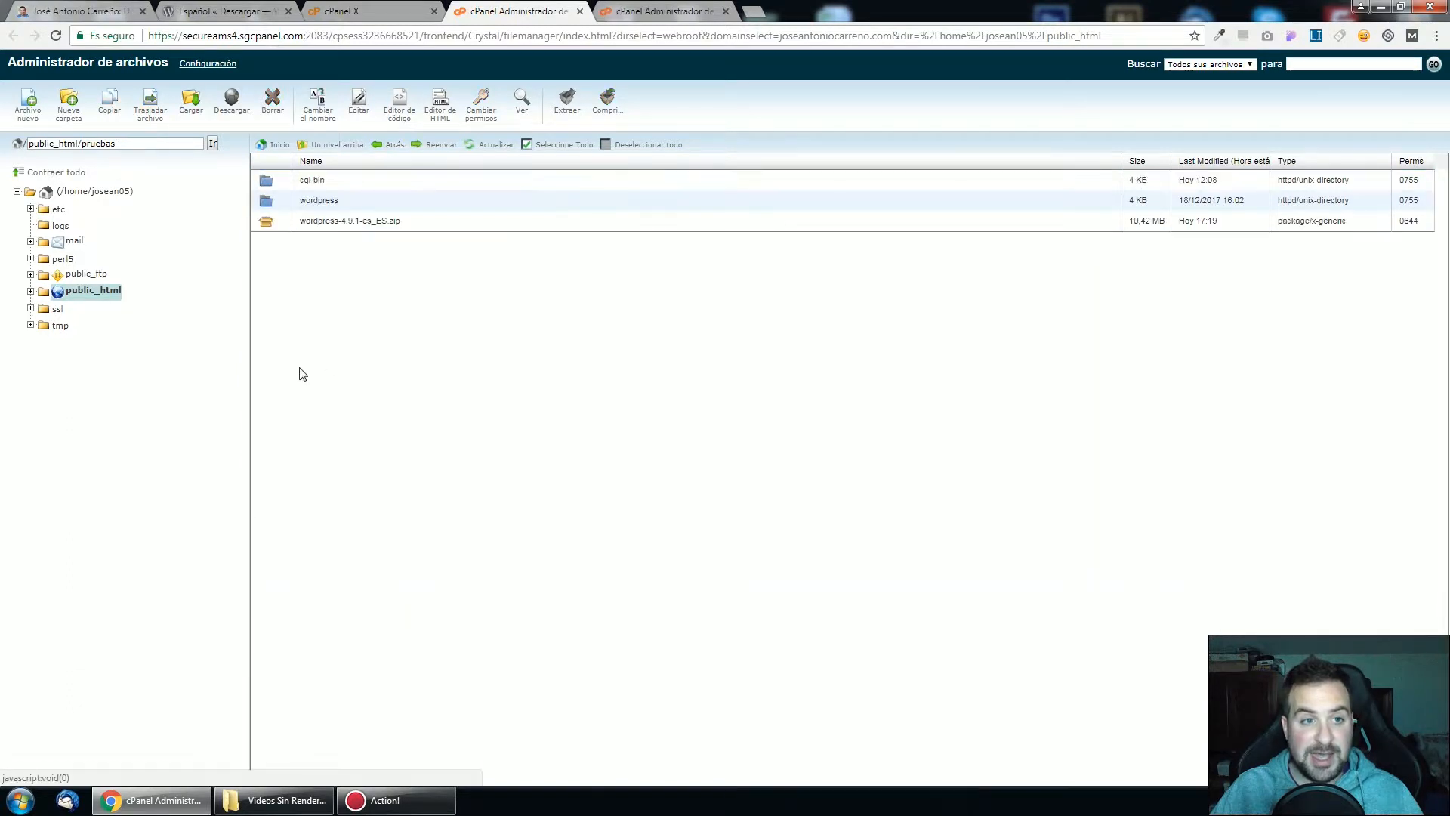
double_click(286, 204)
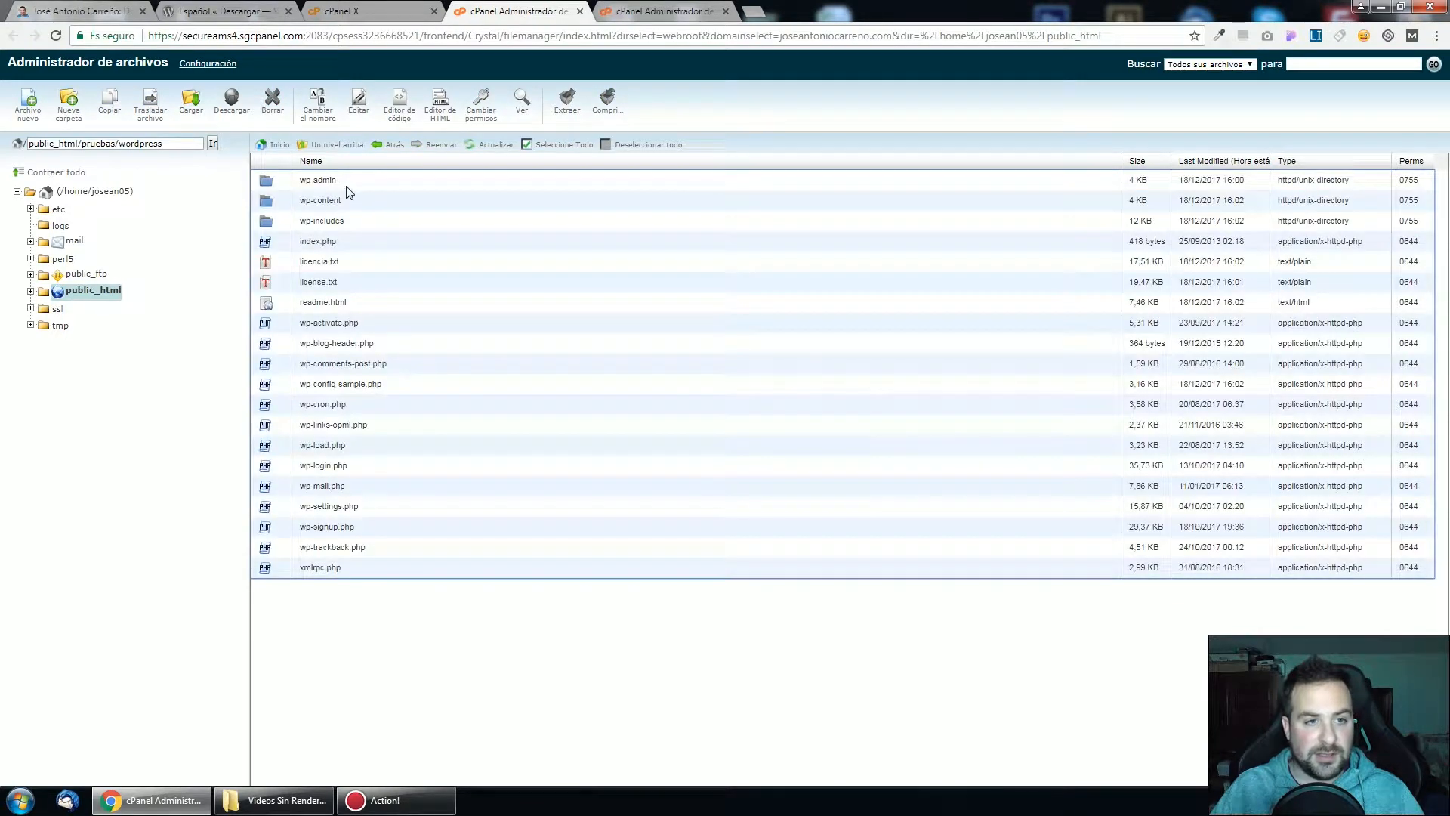
Move all files and folders from the wordpress folder to /public_html/pruebas/ and return to the pruebas folder
left_click(346, 188)
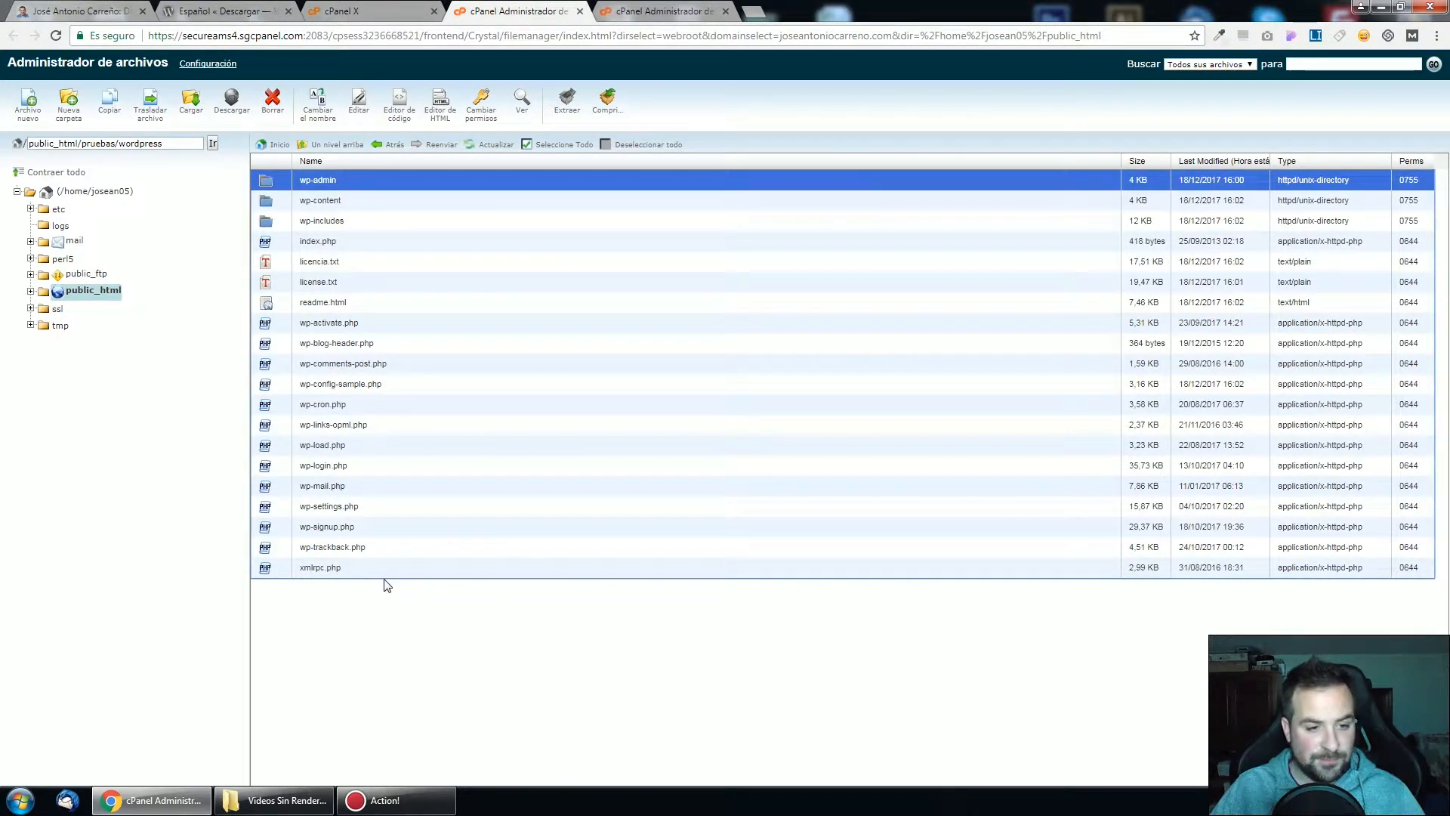
left_click(385, 568, "shift")
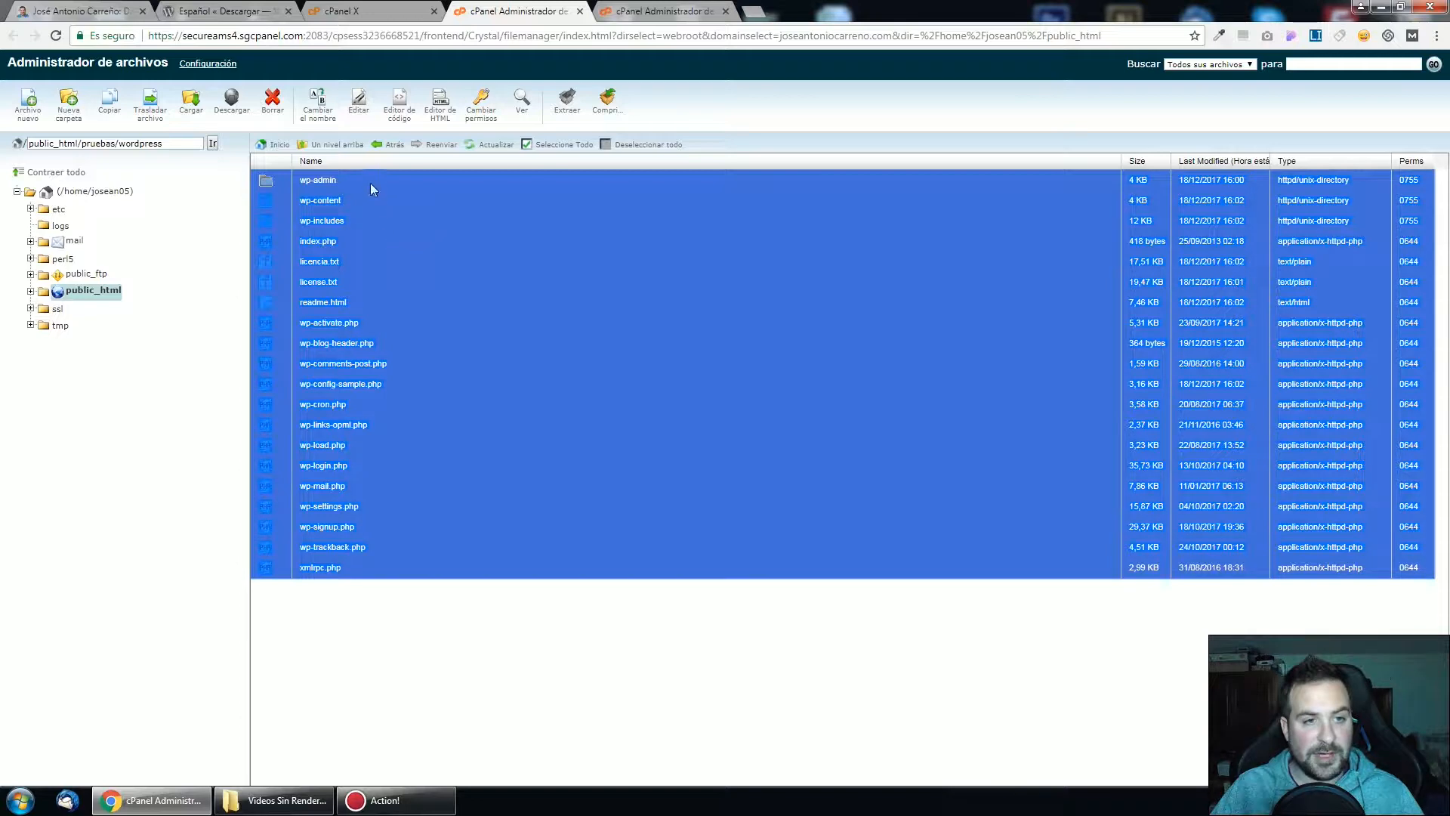
right_click(381, 179)
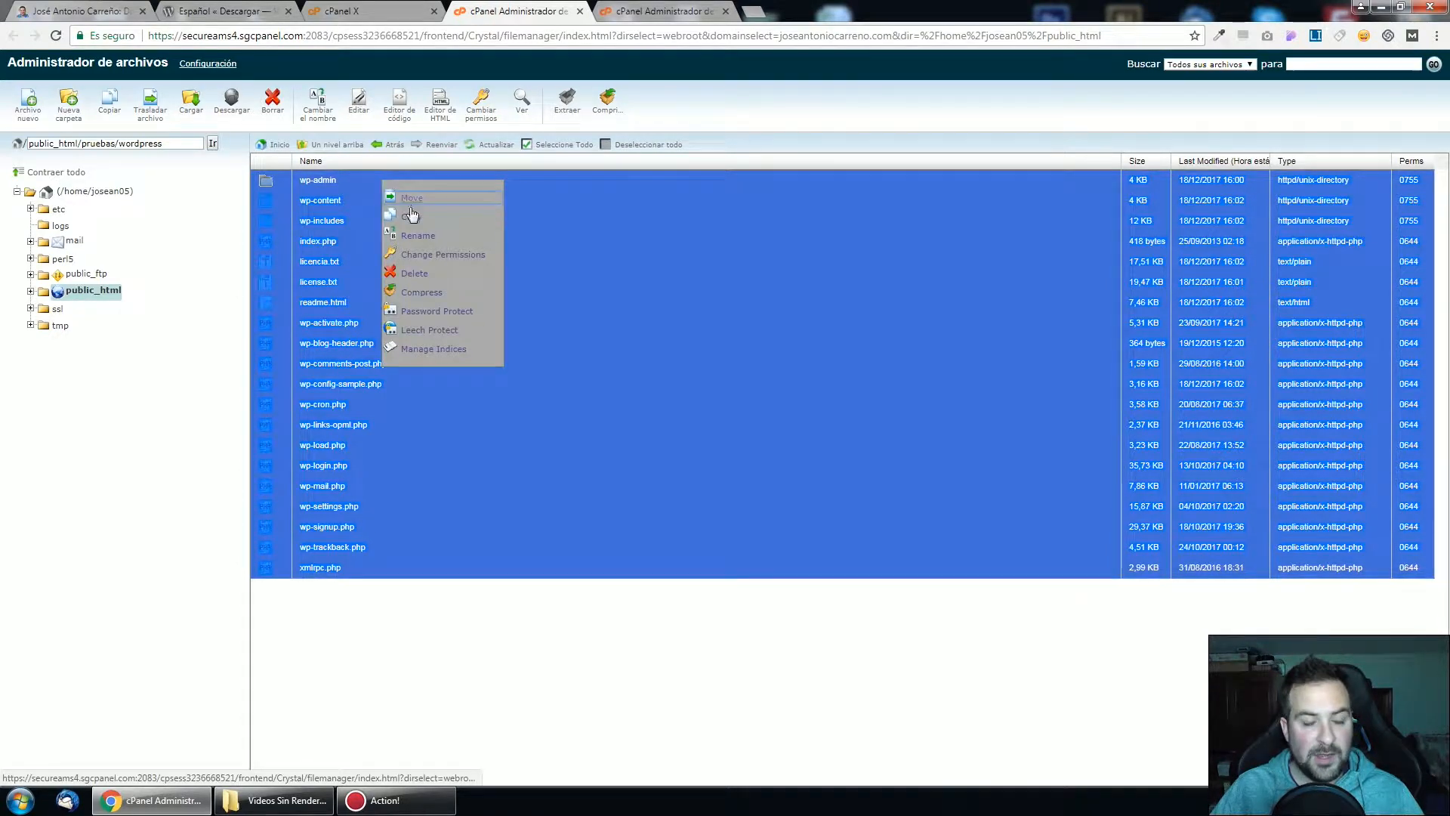
left_click(405, 199)
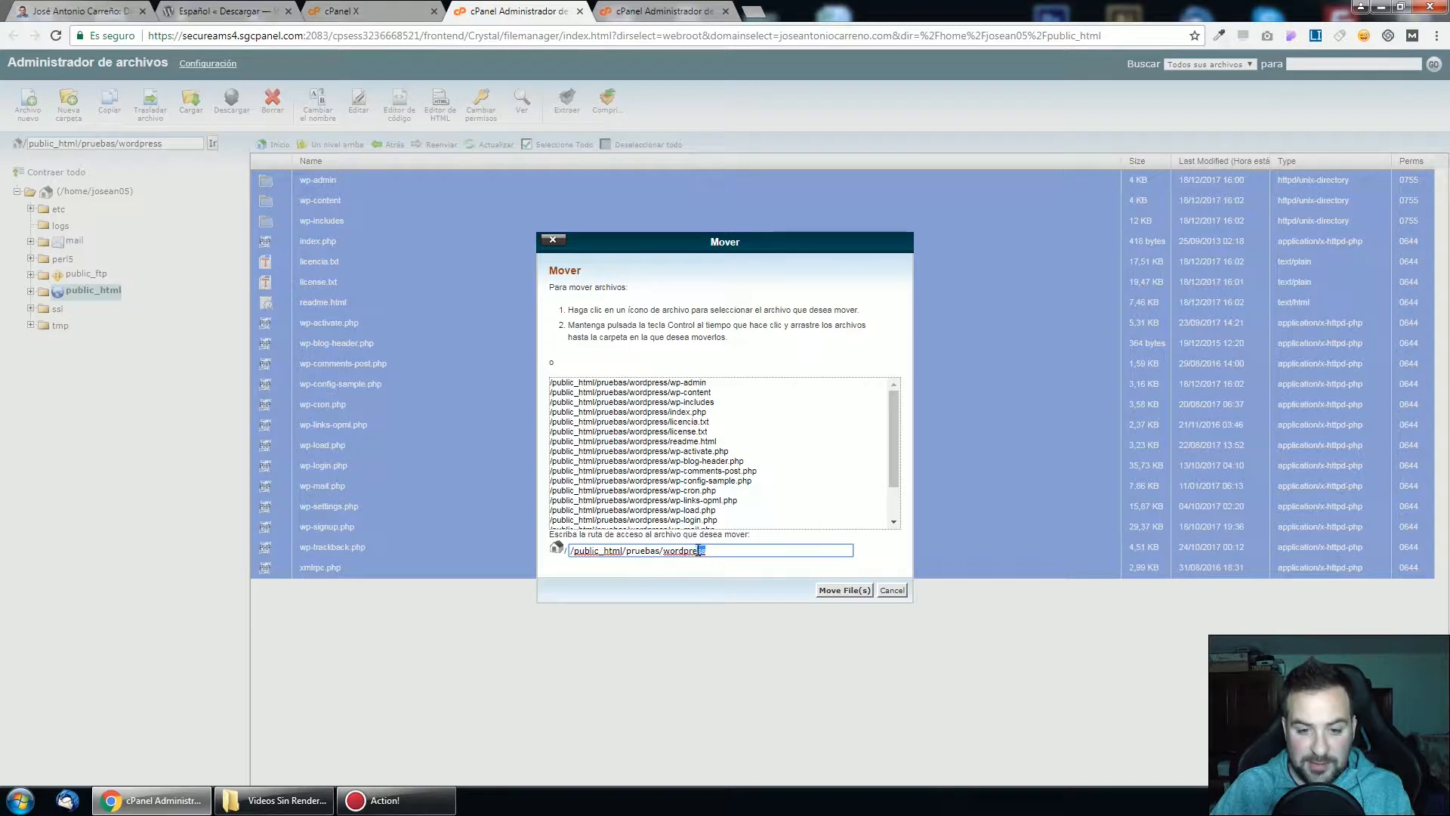
left_click_drag(678, 554, 666, 556)
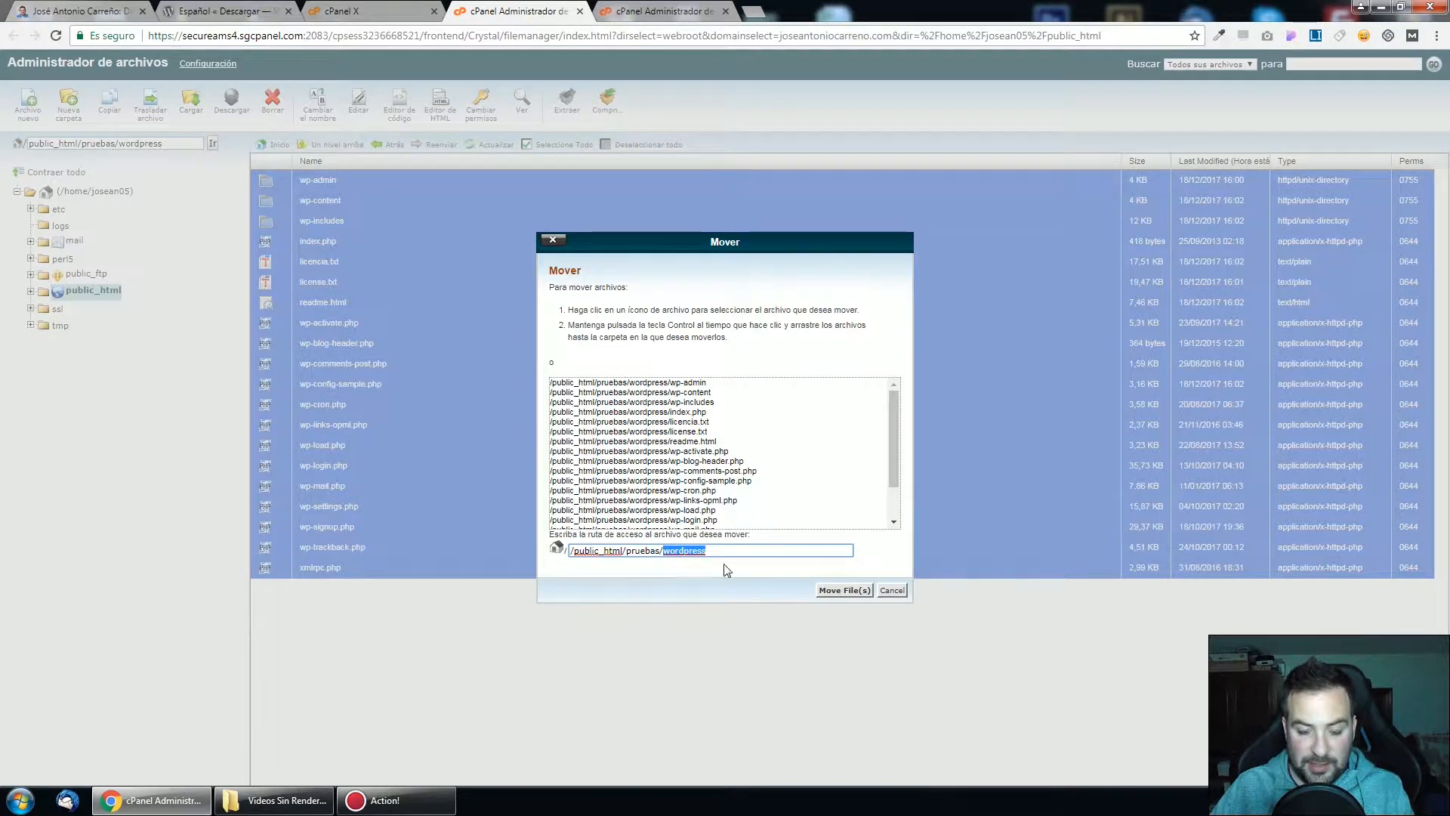
key("BackSpace")
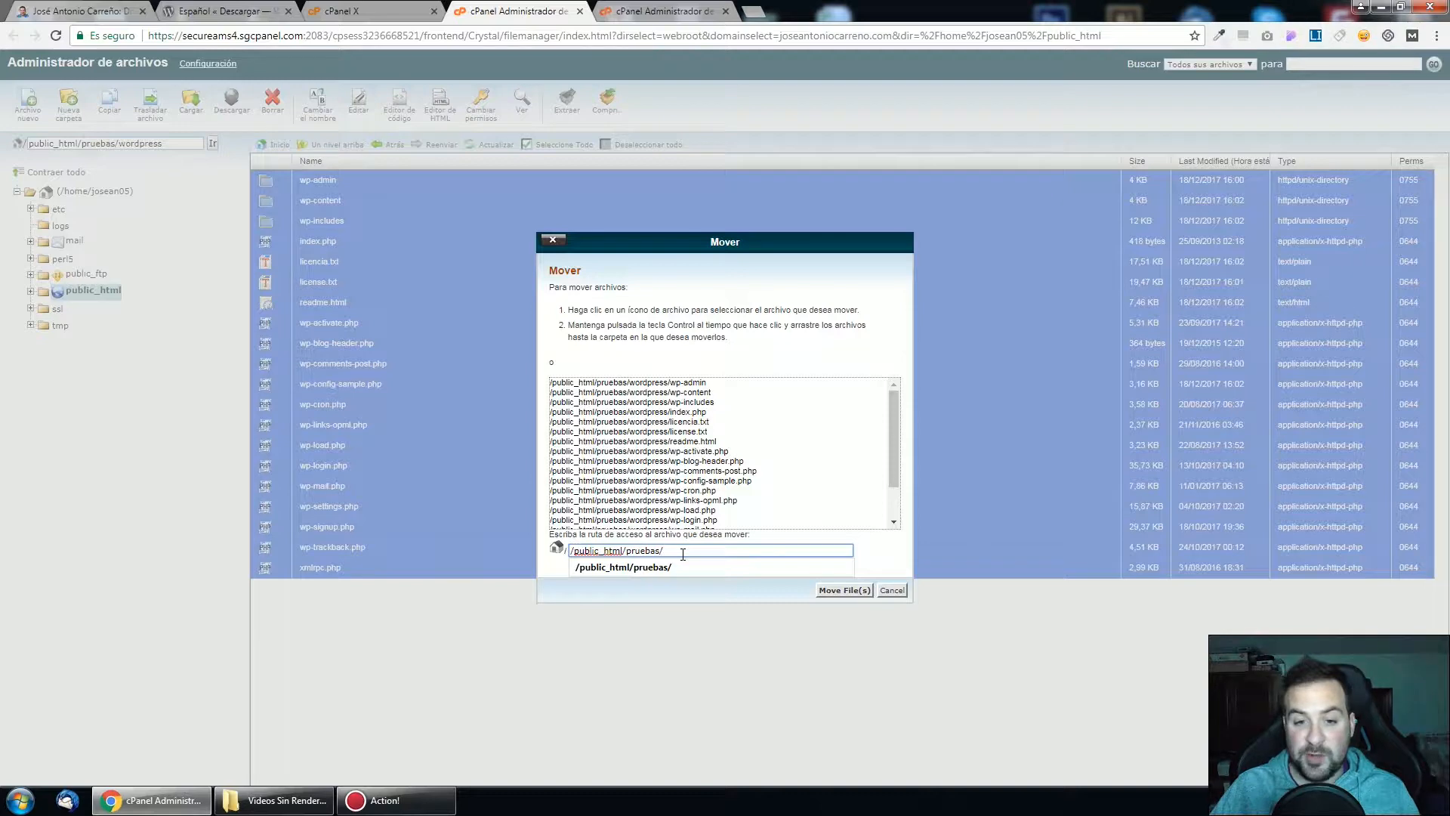
left_click(845, 591)
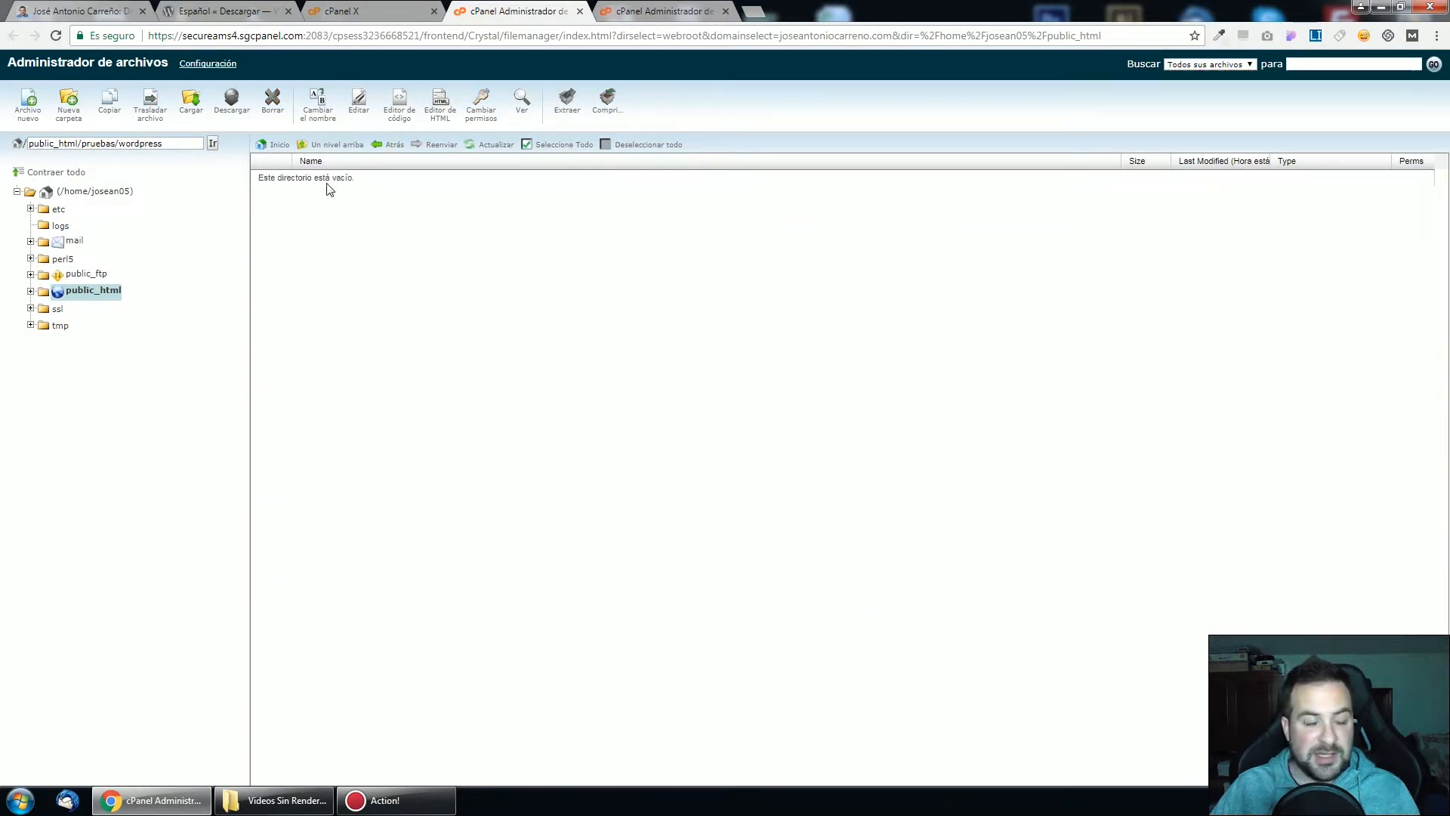
left_click(382, 147)
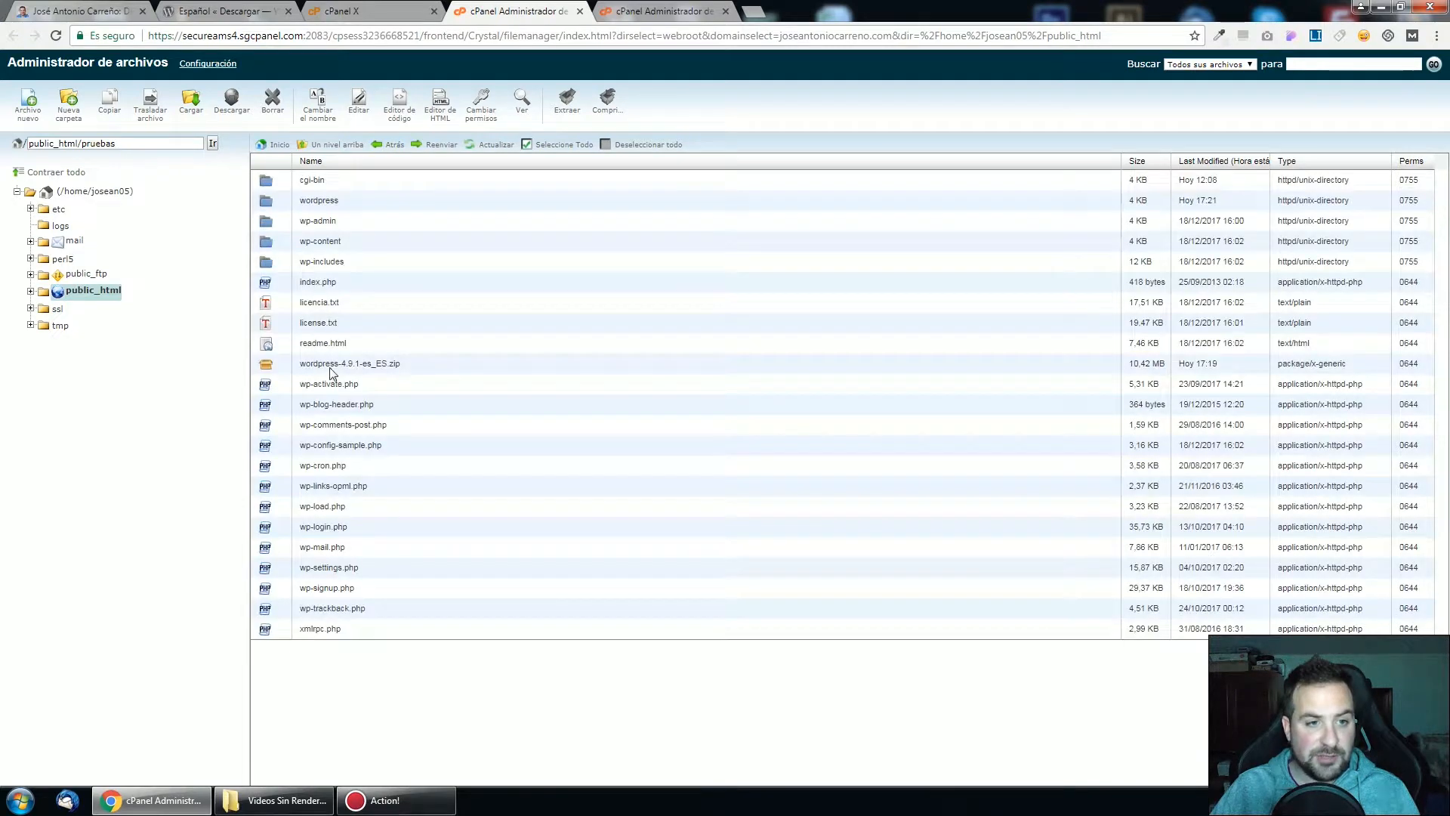
Delete the emptied wordpress folder from public_html/pruebas and confirm the deletion
left_click(274, 199)
right_click(273, 199)
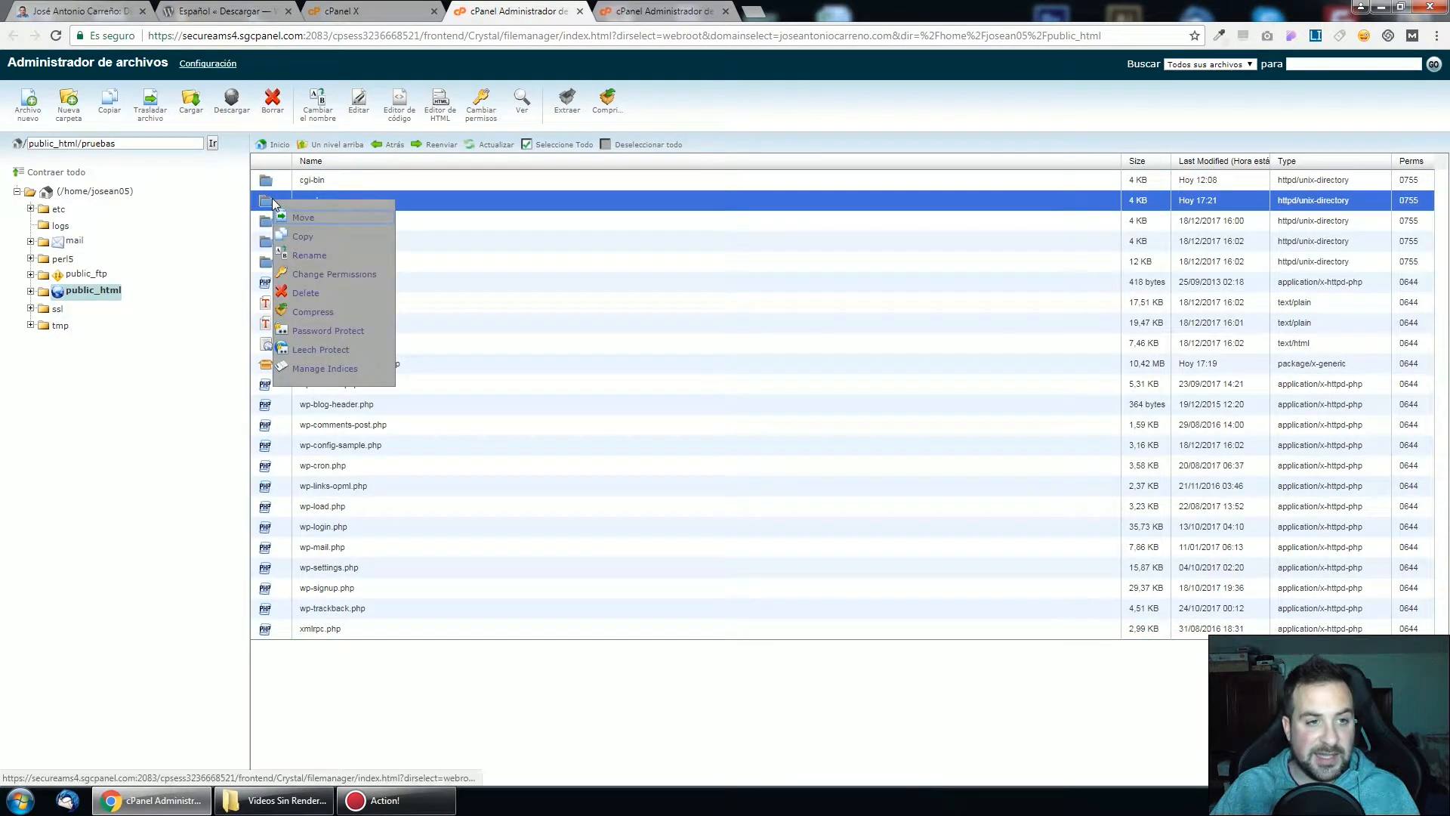
left_click(304, 293)
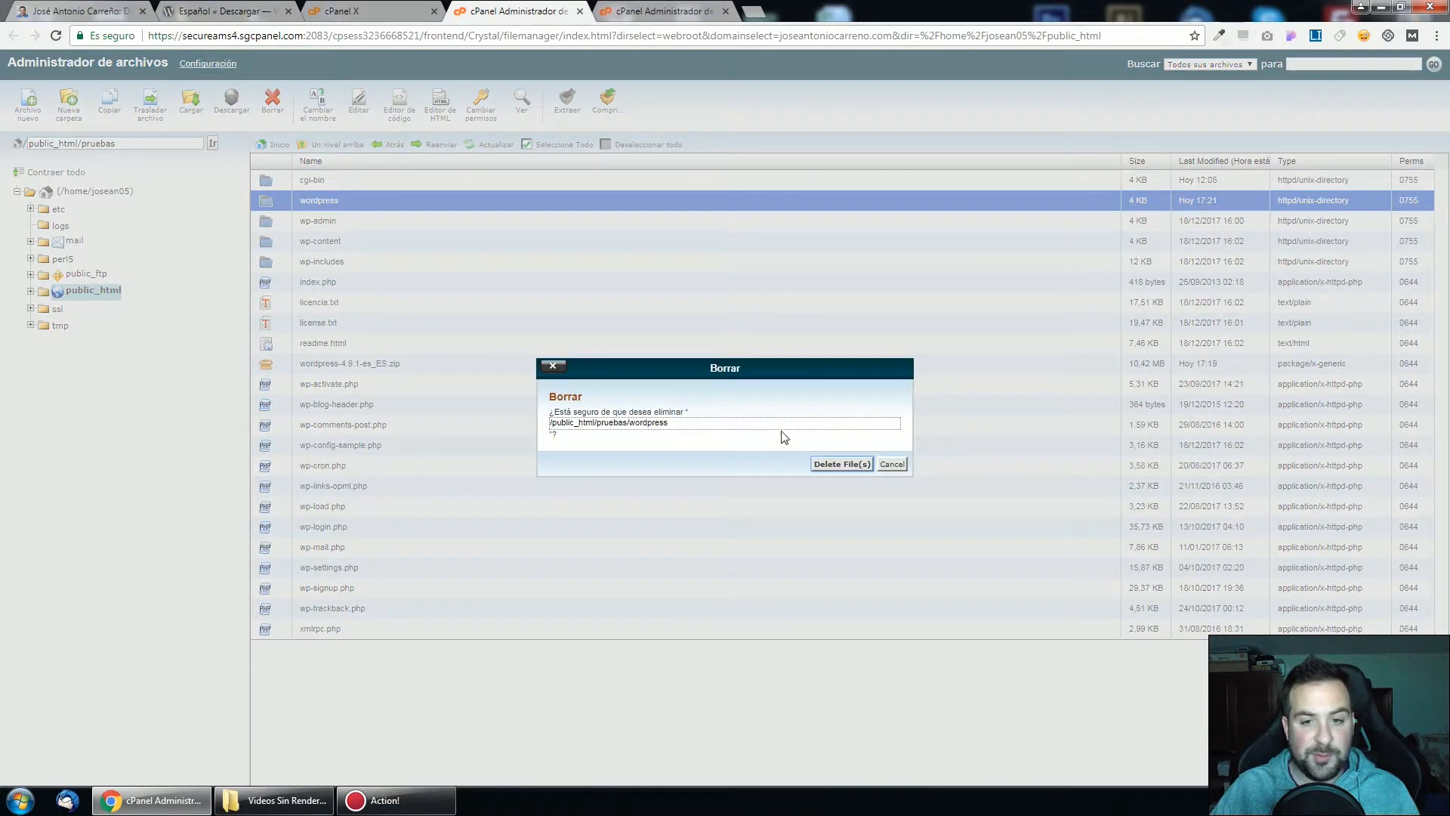
left_click(839, 463)
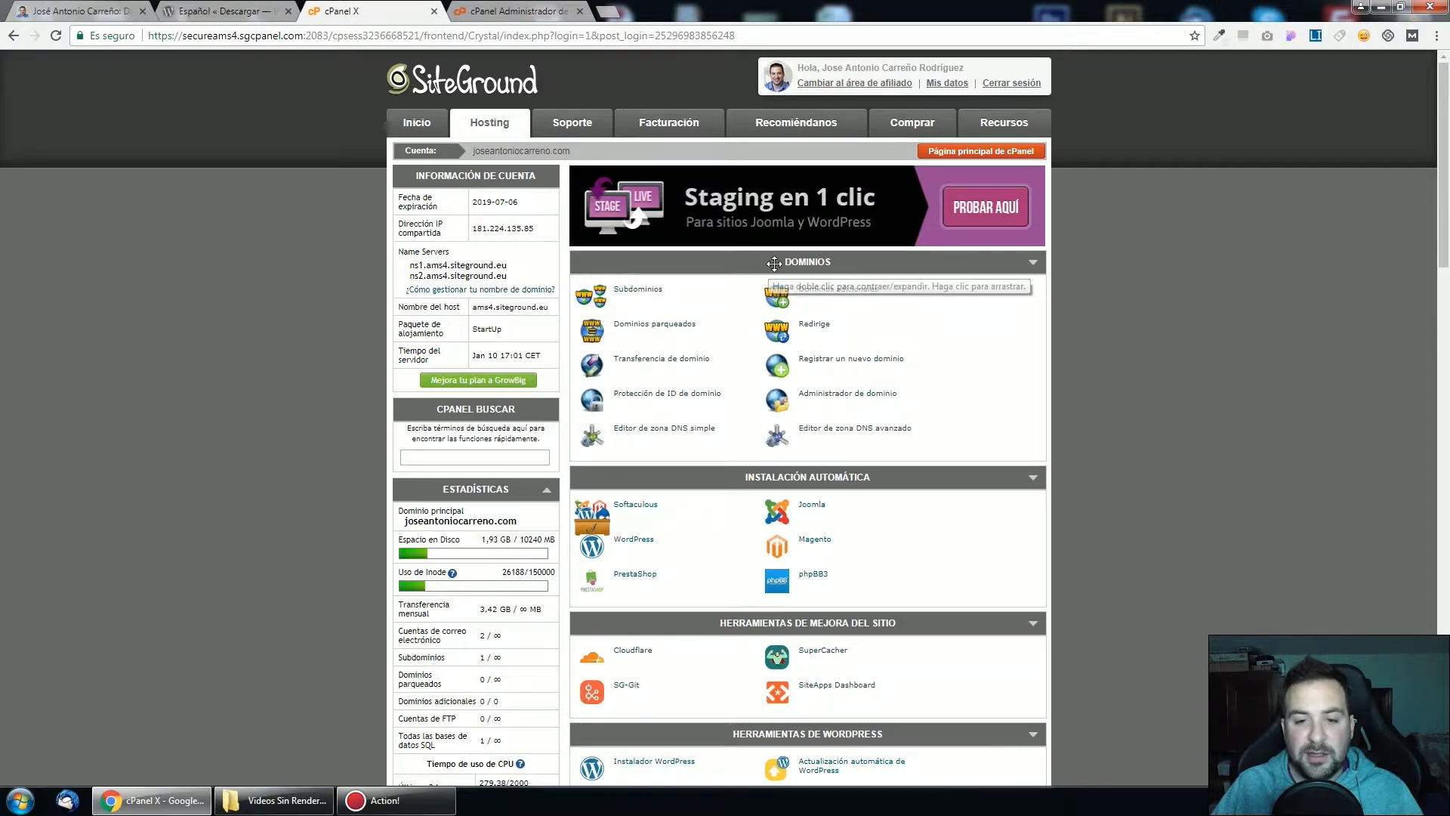
Open the MySQL databases page in cPanel and create a new database with pruebaswp after the account prefix
scroll(778, 268, "down", 20)
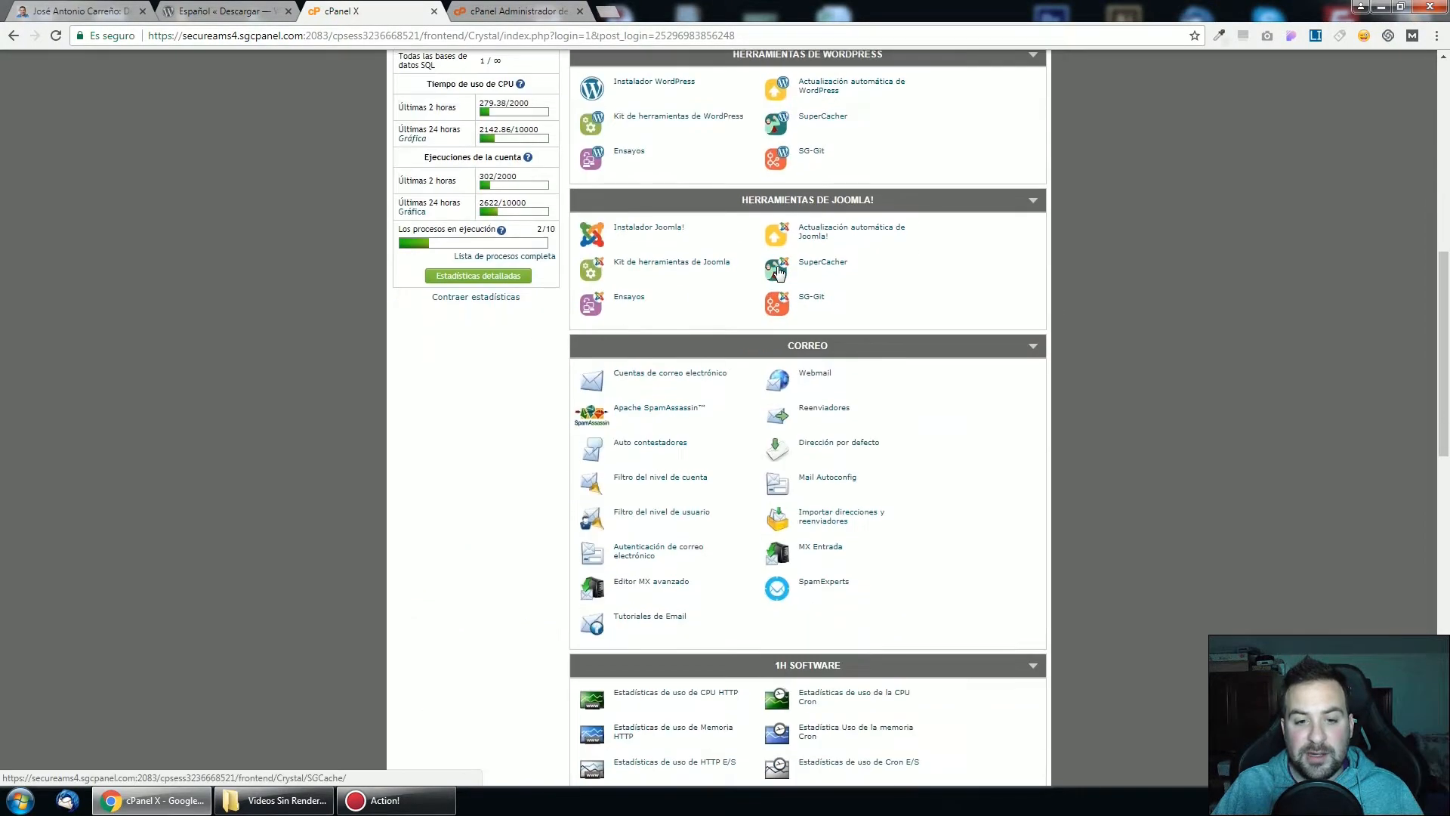
scroll(777, 272, "down", 2)
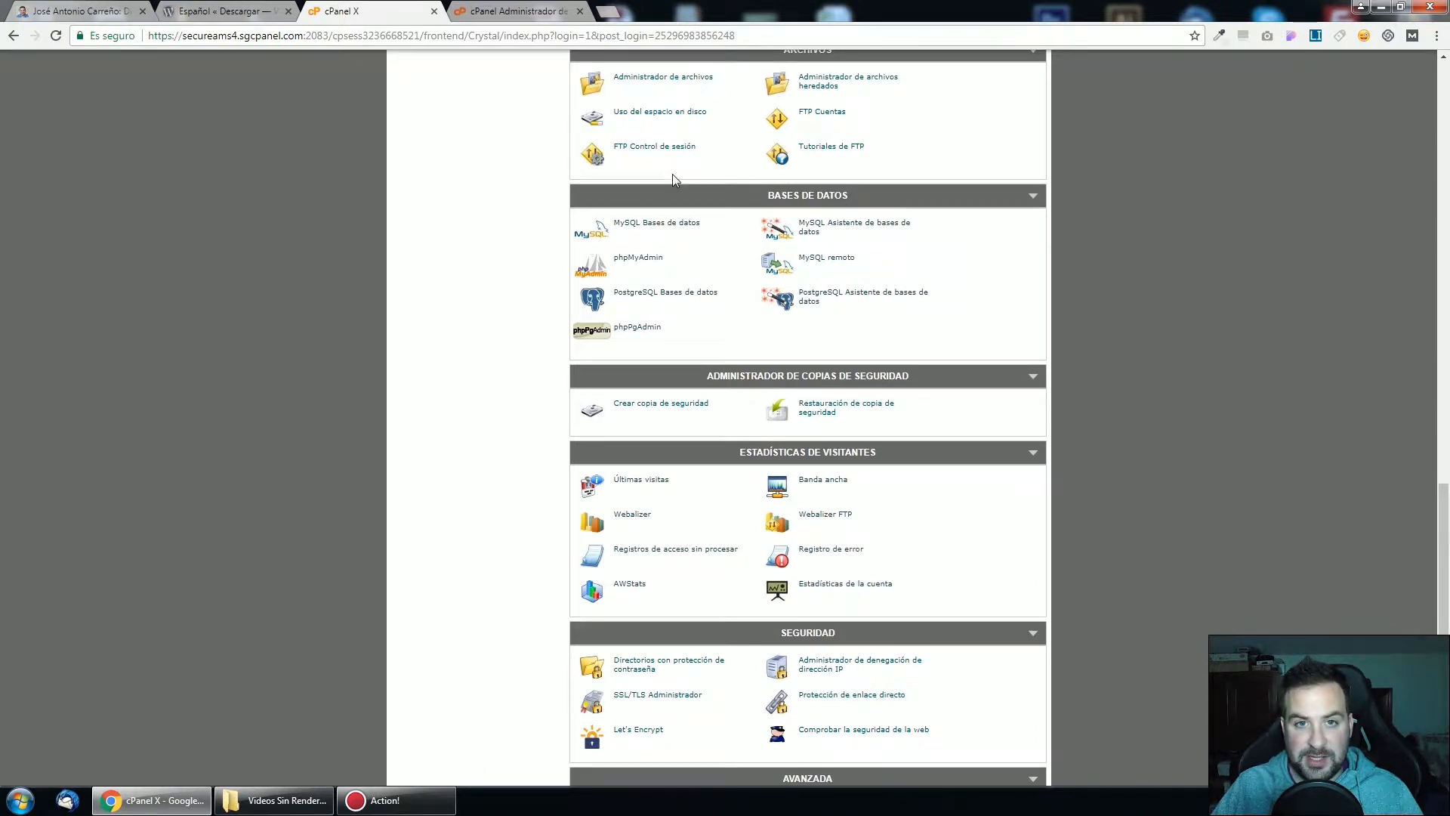
scroll(665, 192, "up", 1)
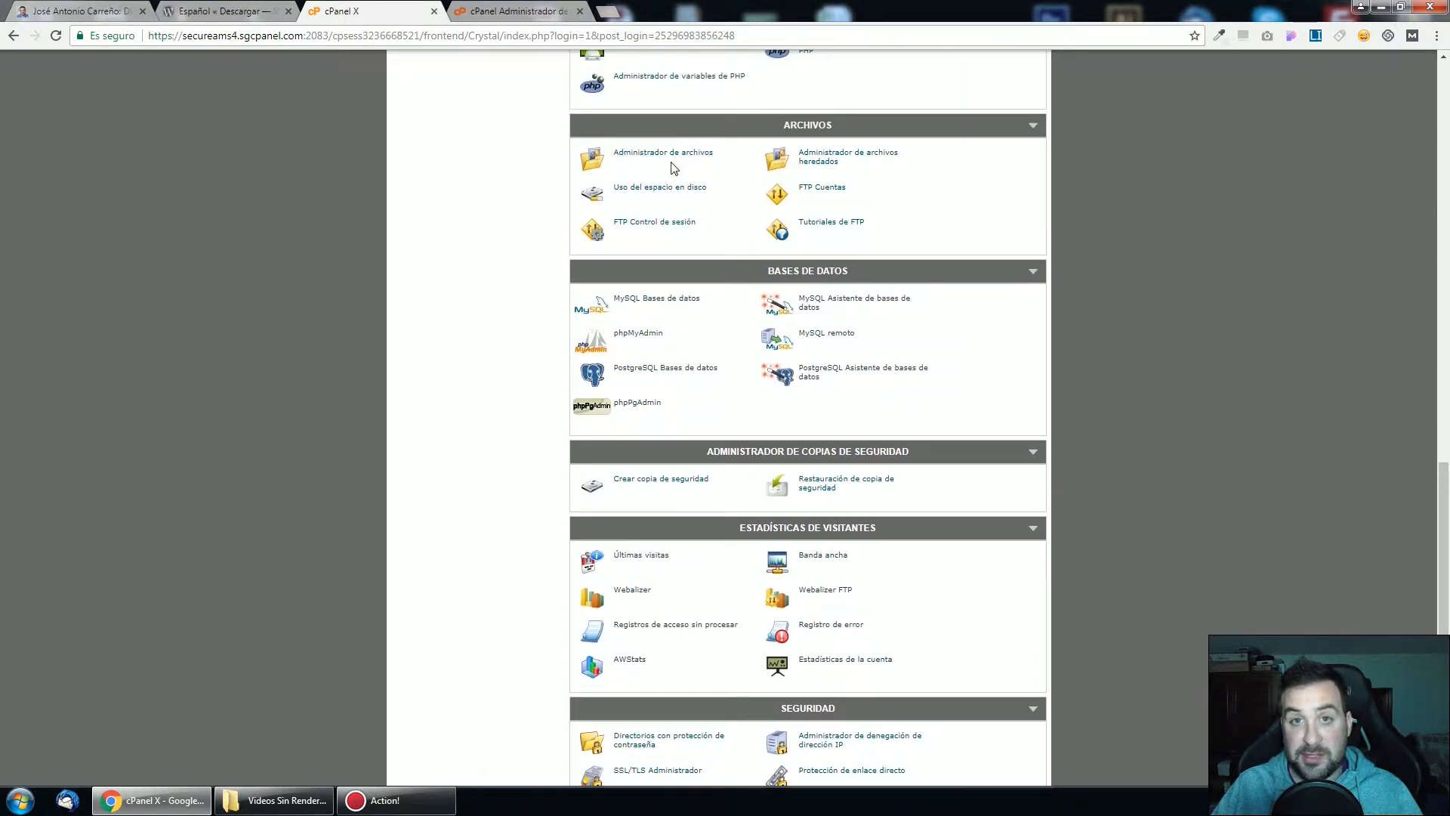
left_click(647, 302)
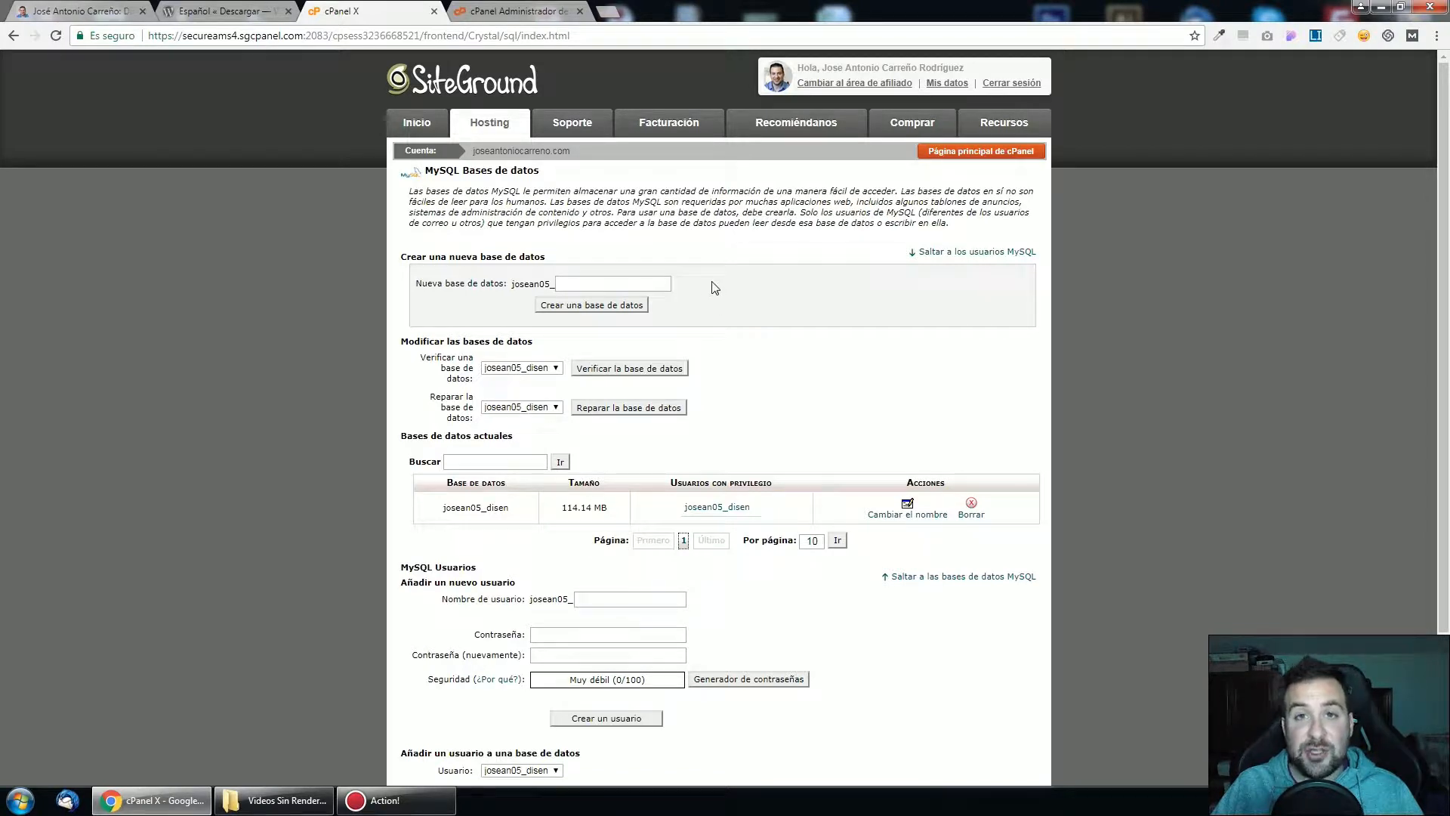
left_click(588, 283)
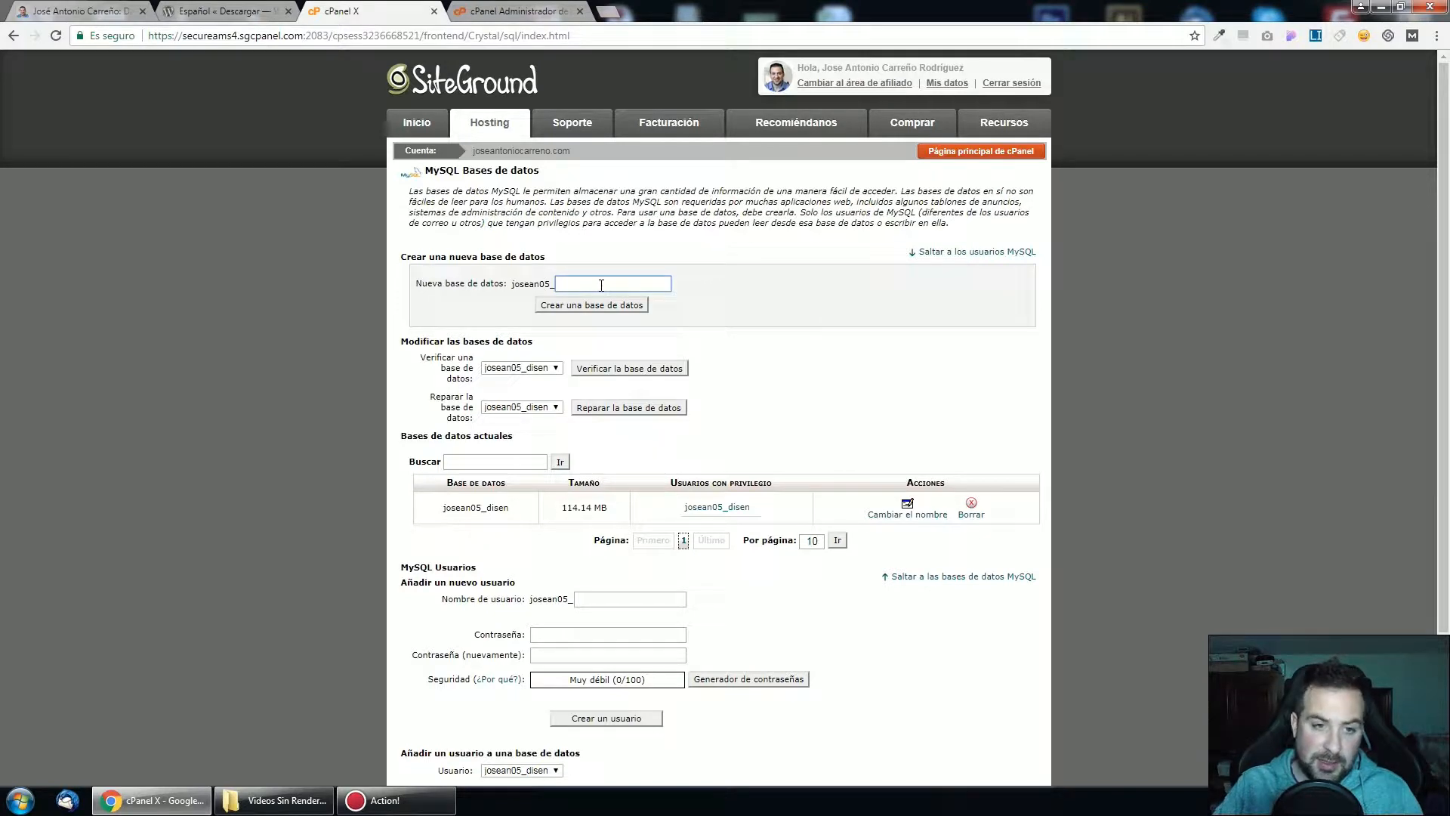
type("pruebaswp")
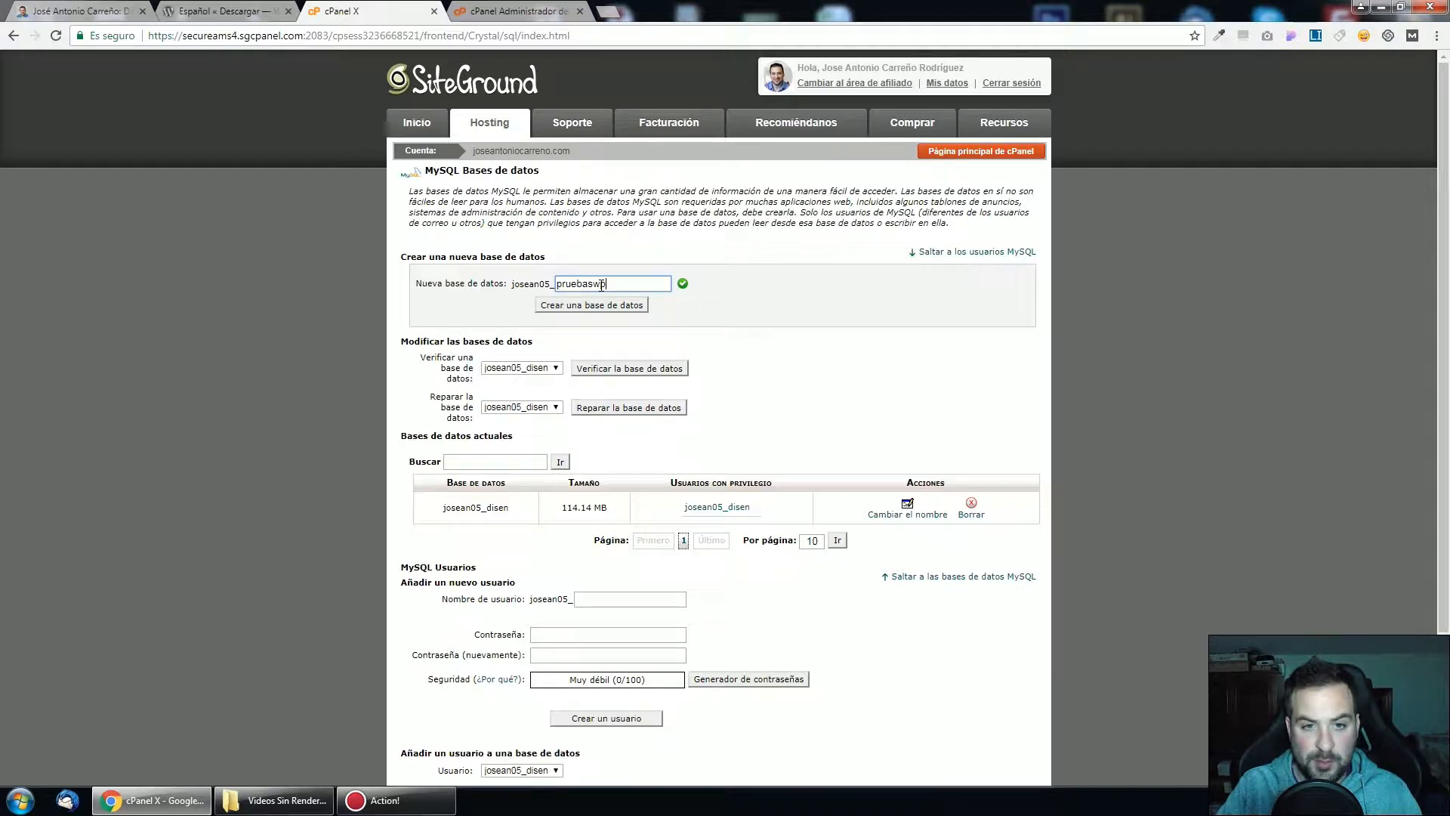
double_click(596, 285)
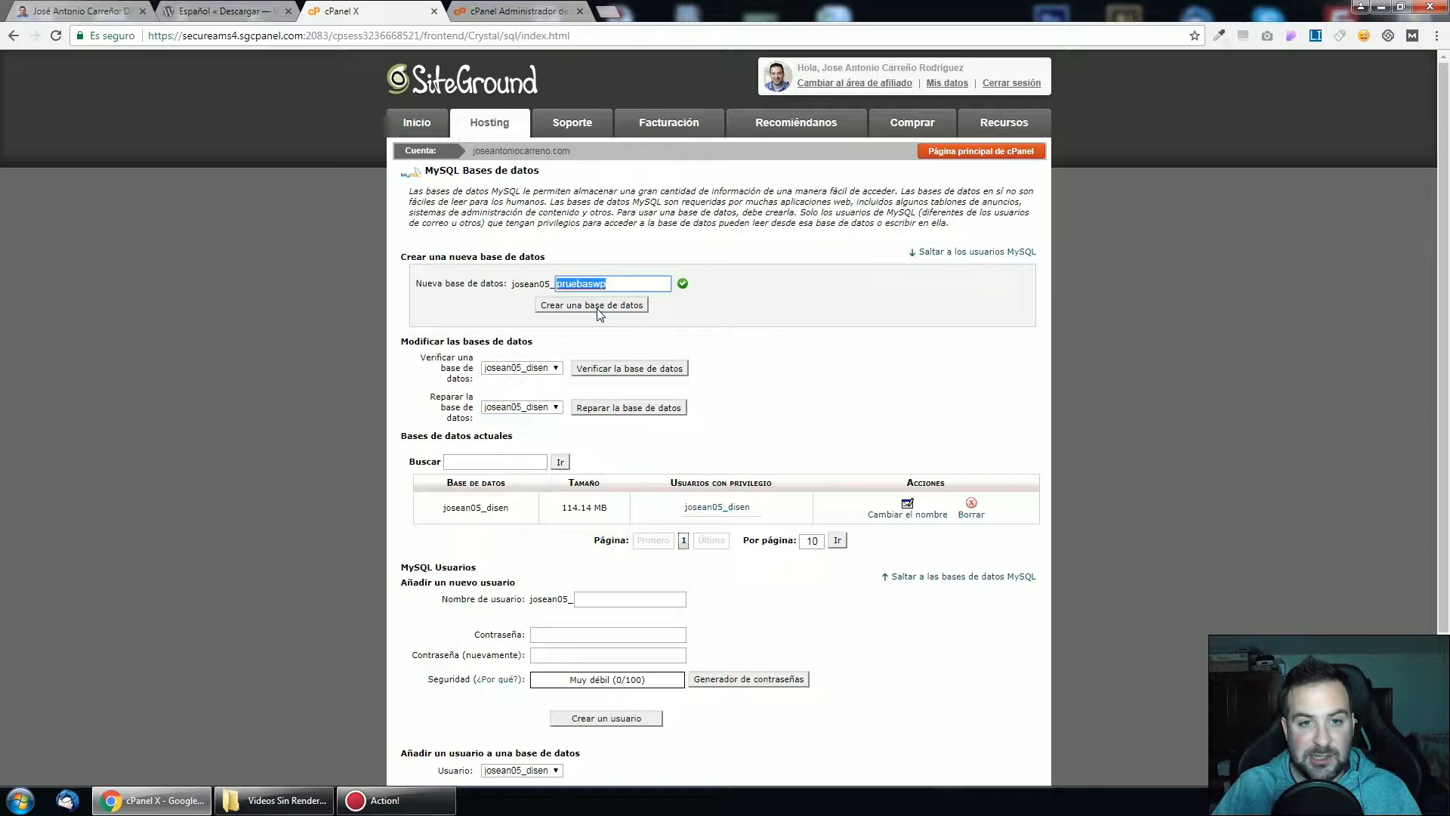
left_click(595, 308)
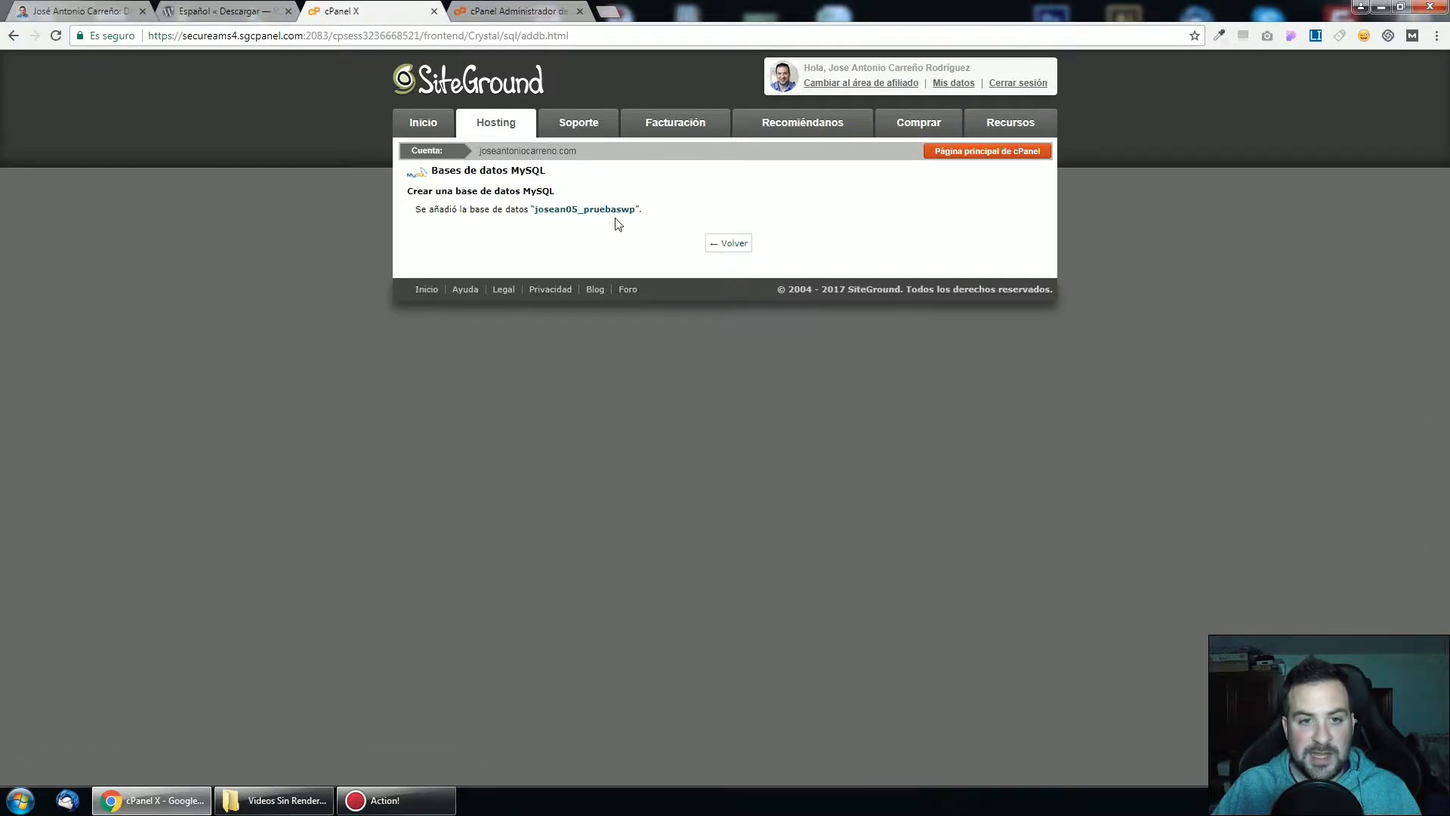
Copy the new database's full name into a blank Notepad document, label it "NOMBRE DE BASE DE DATOS:" and minimize the window
left_click_drag(636, 210, 539, 212)
key("ctrl+c")
left_click(20, 799)
left_click(181, 506)
key("ctrl+v")
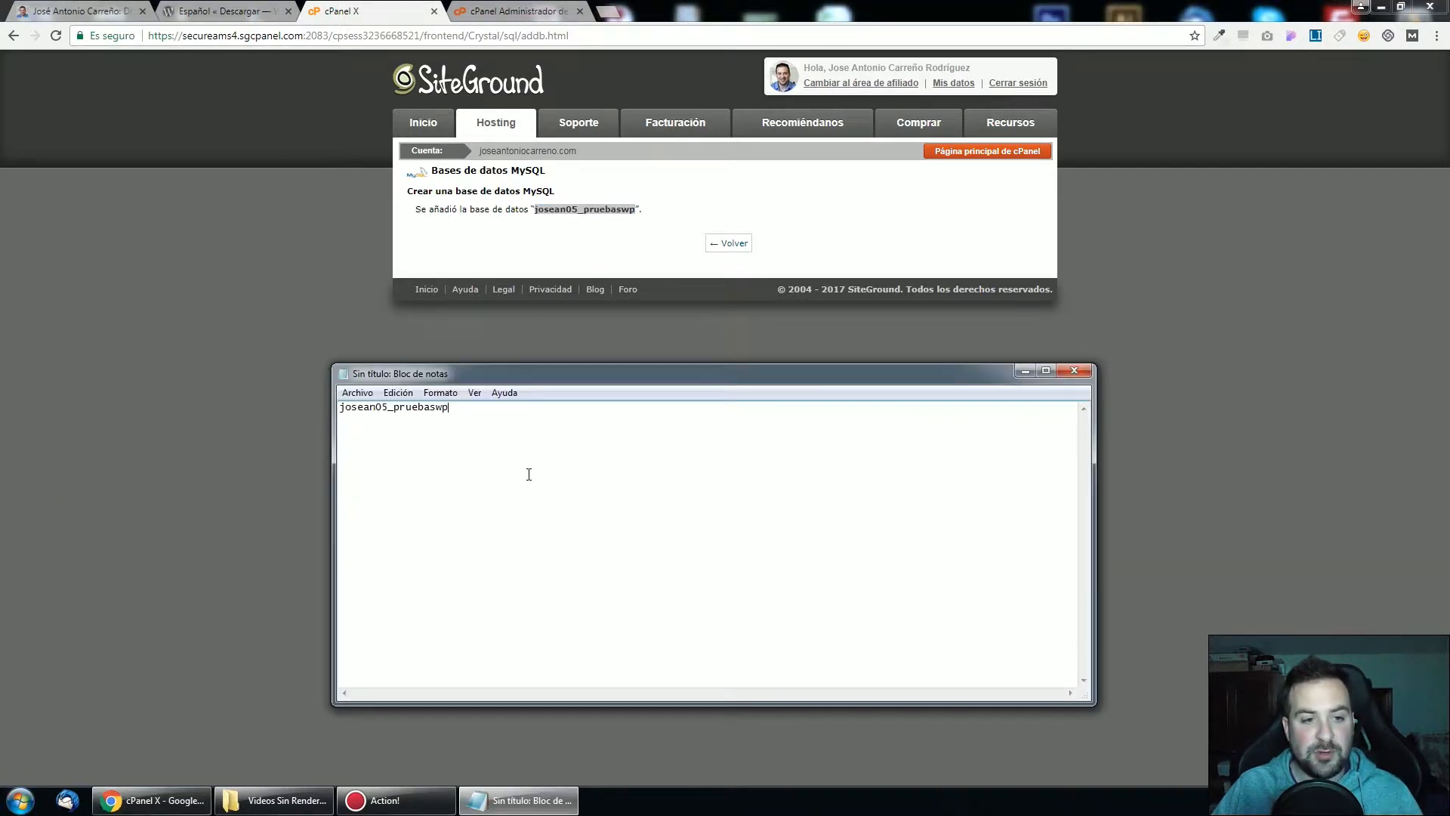
type("NOMBRE DE ")
type("BASE DE DATOS:")
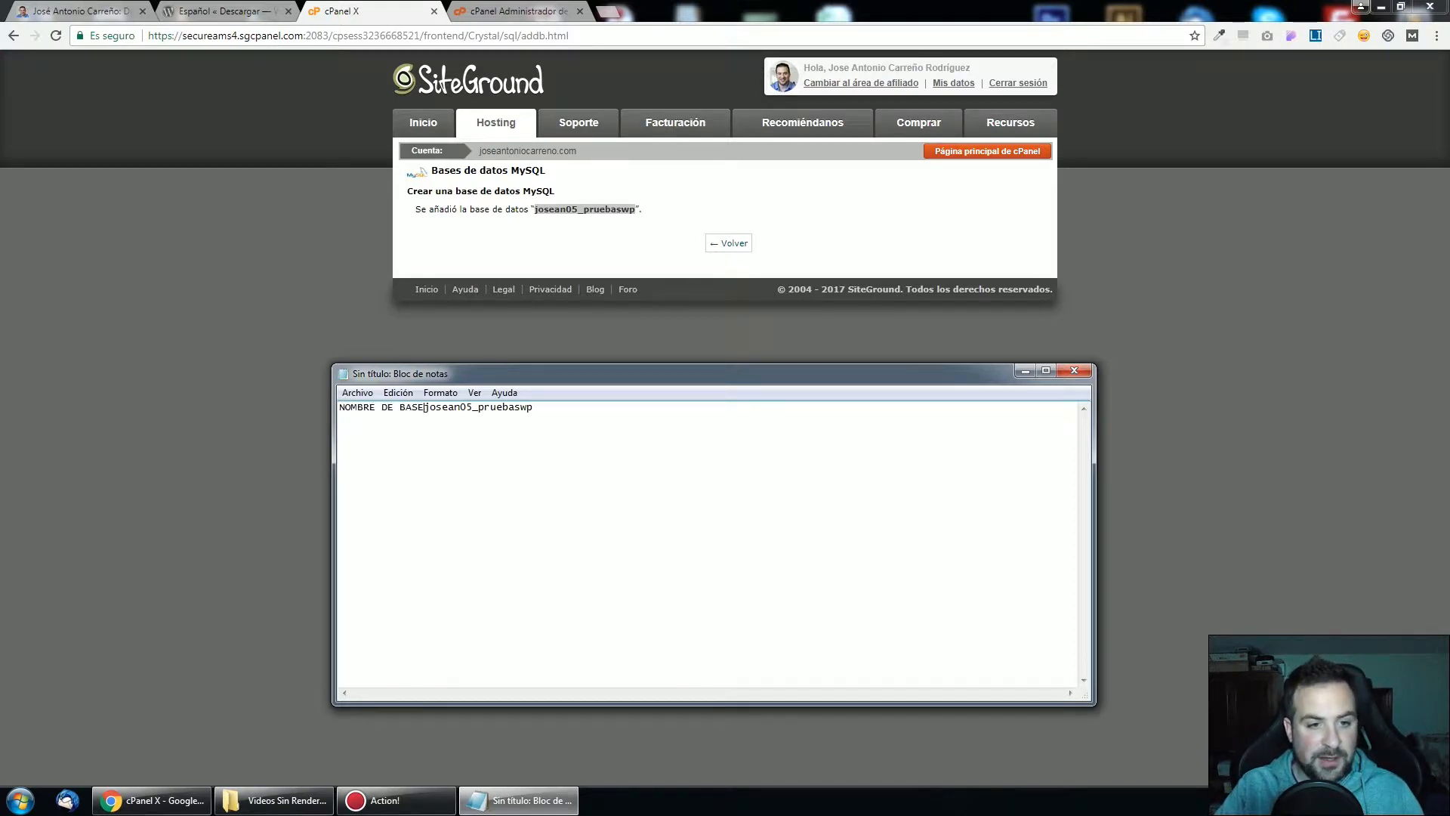
key("Tab")
left_click(1024, 370)
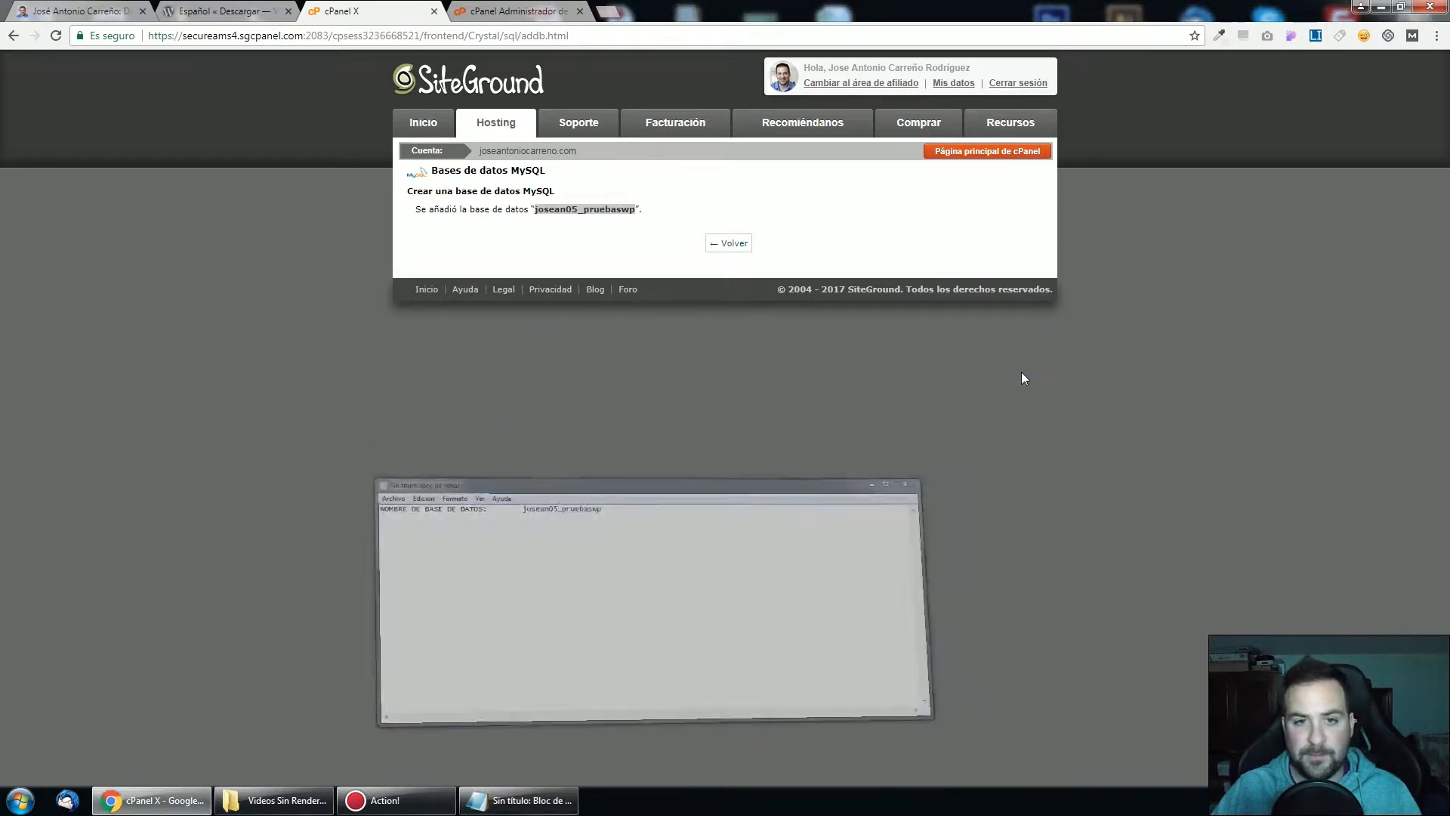
Return to the MySQL databases page and enter adminpr as the new user's name after the account prefix
left_click(727, 243)
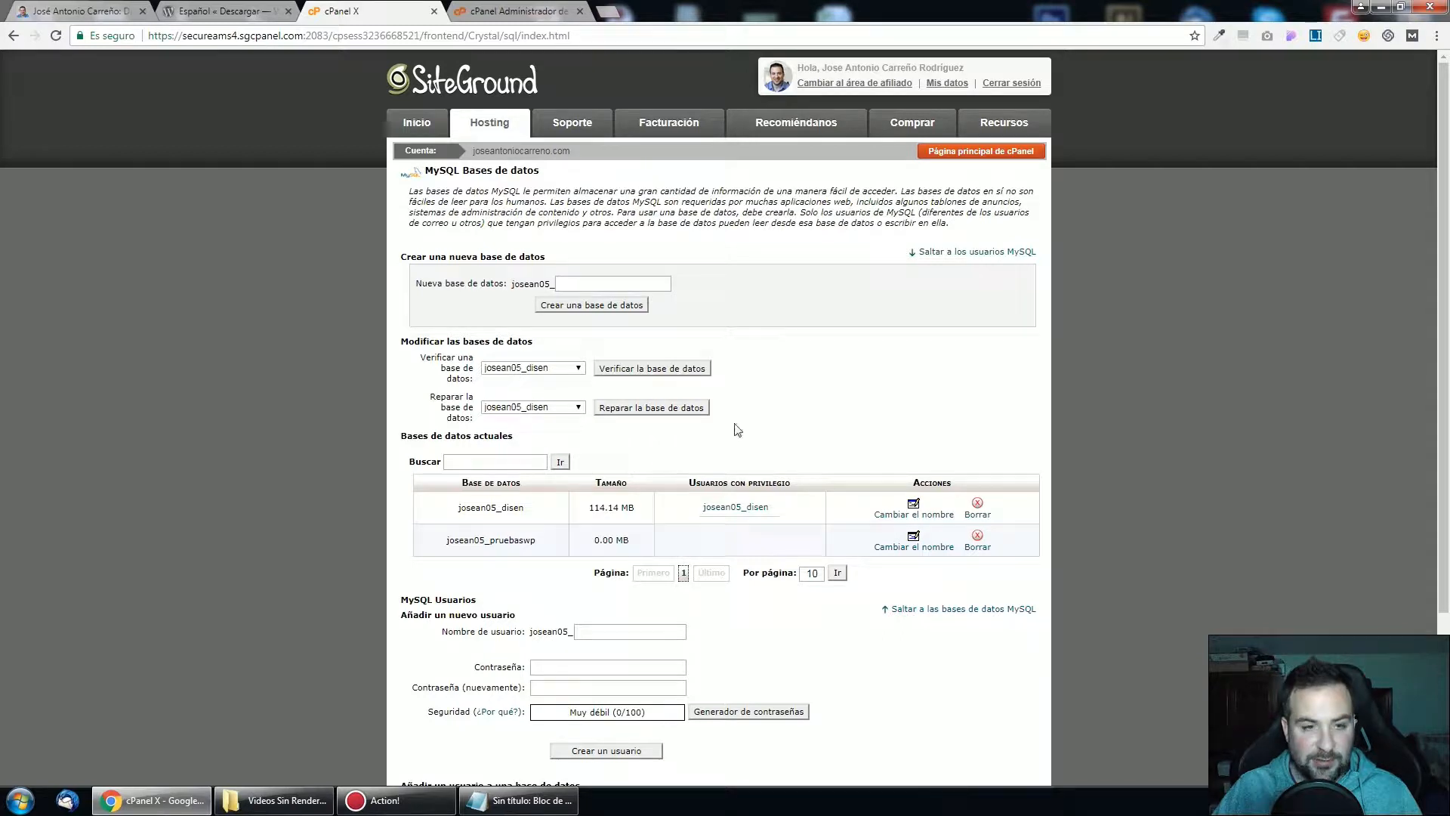
scroll(793, 403, "down", 2)
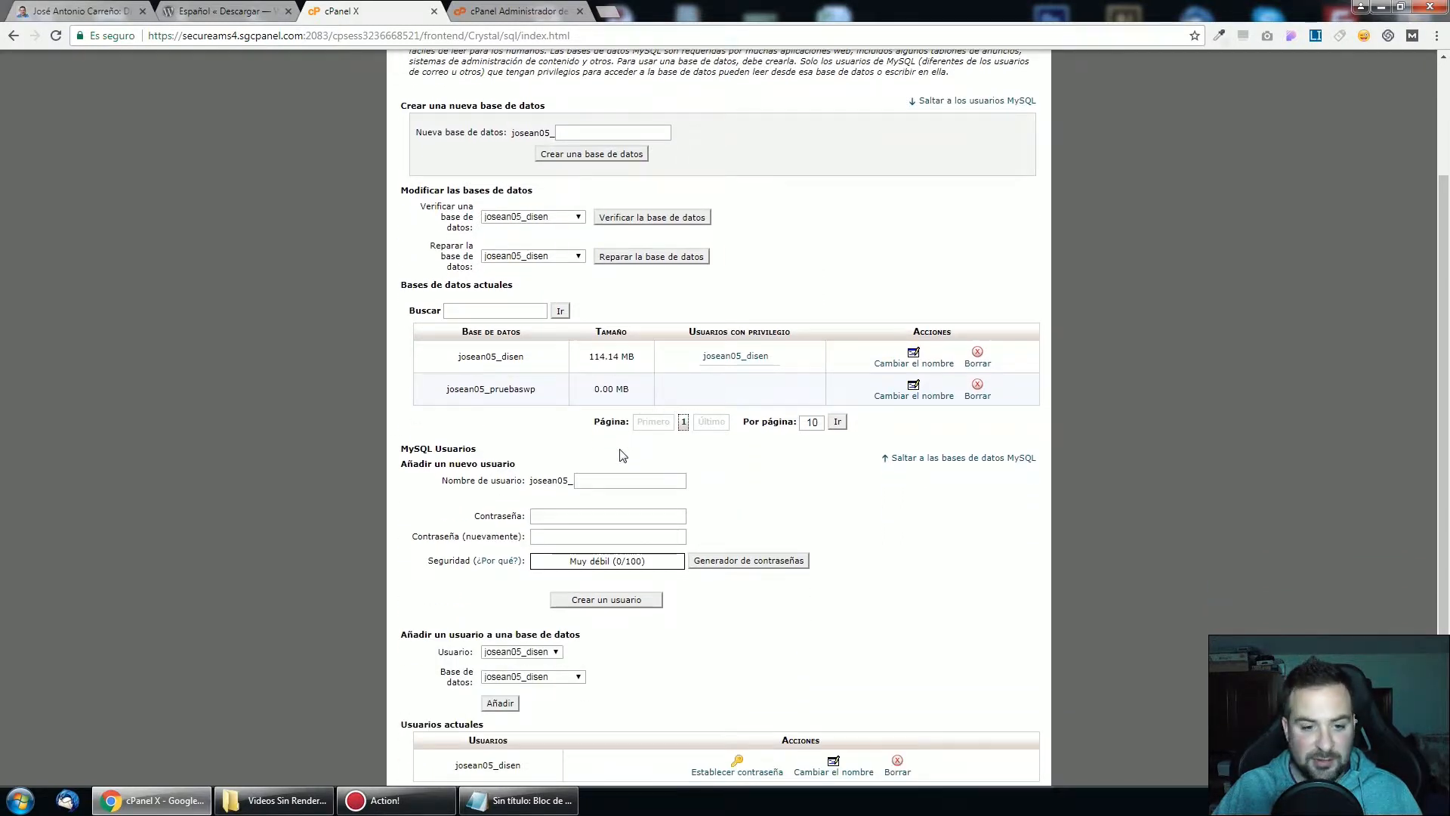
scroll(622, 456, "down", 1)
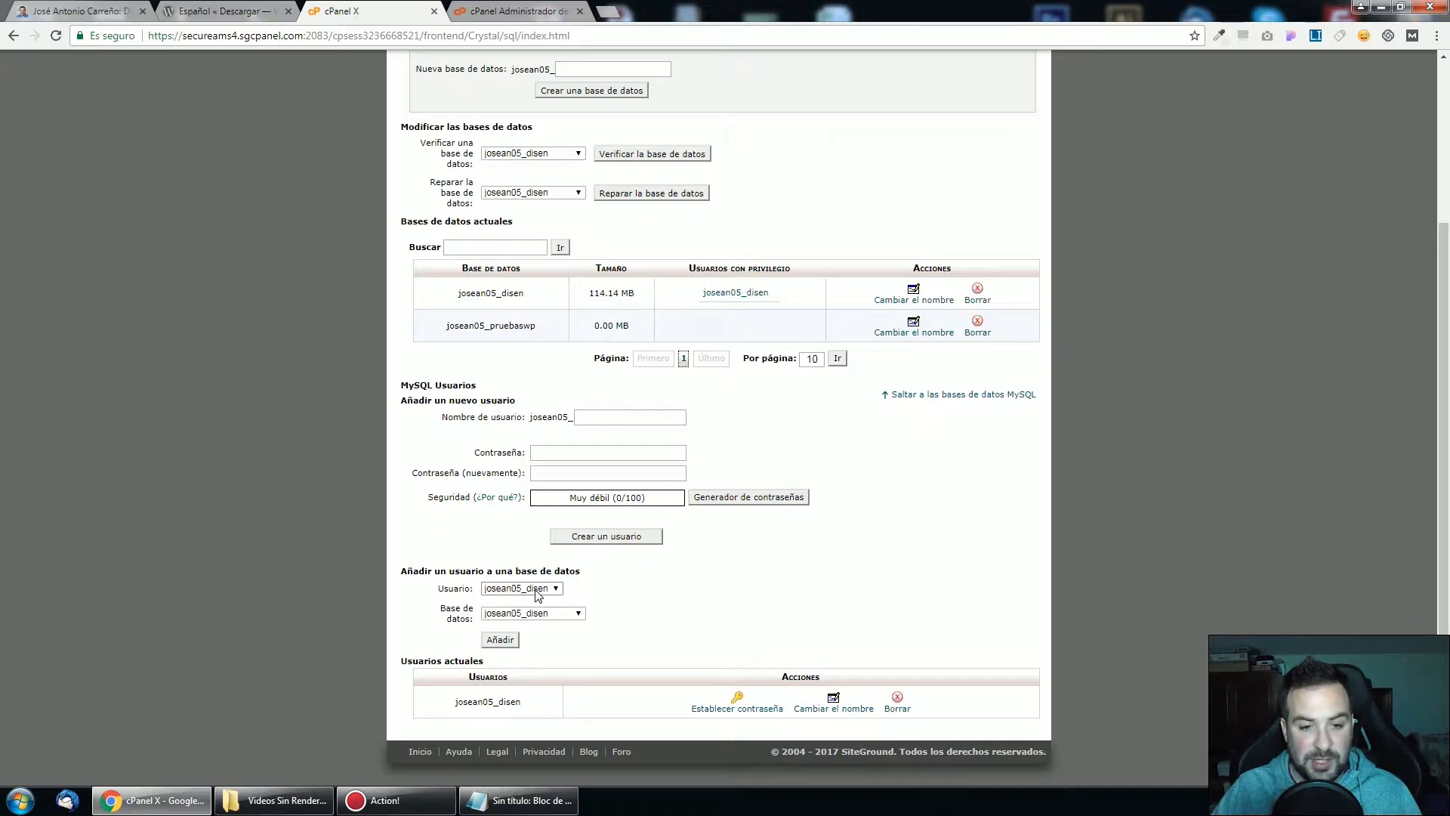
left_click_drag(401, 400, 530, 402)
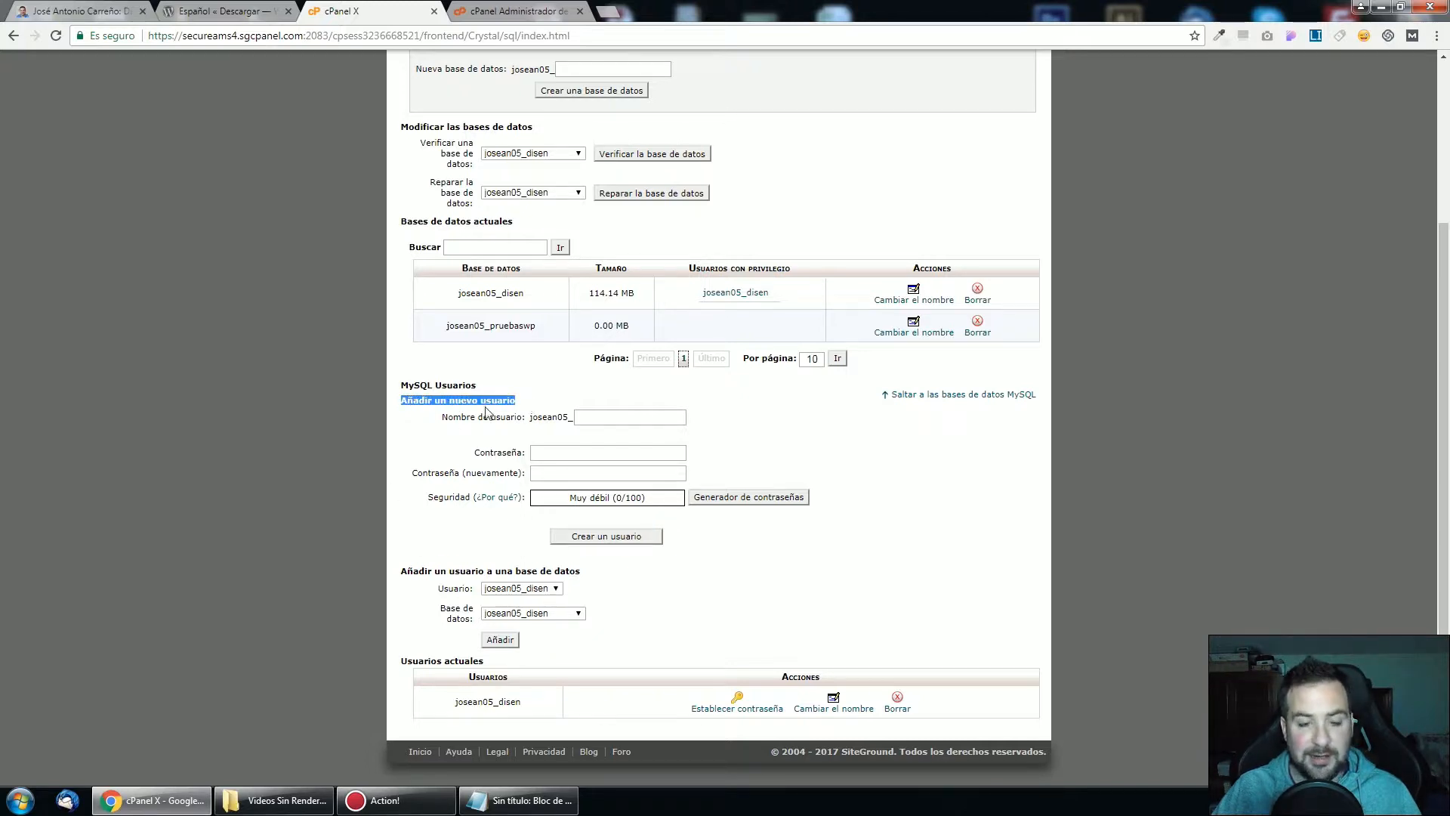
left_click(604, 418)
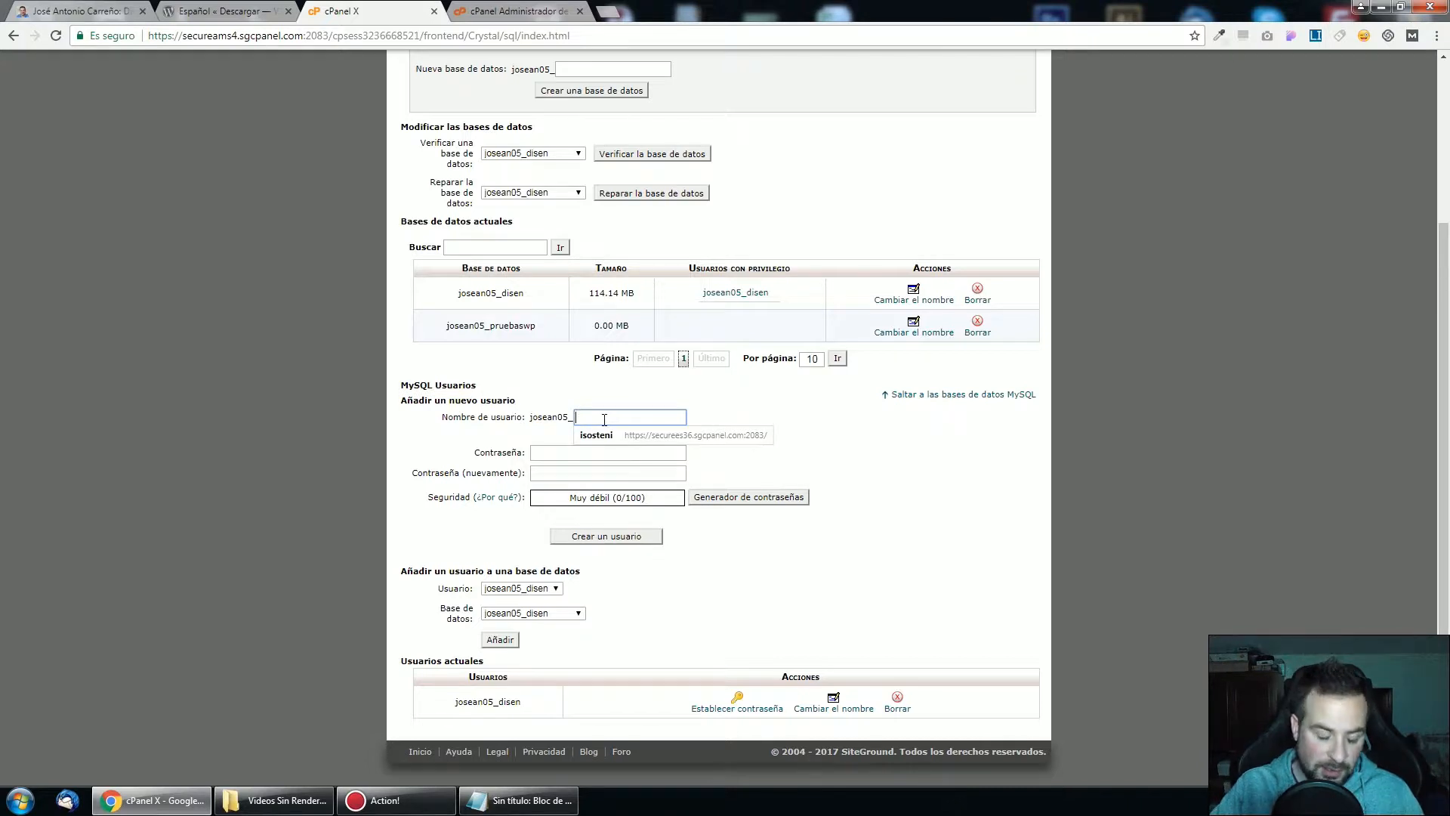
type("adm")
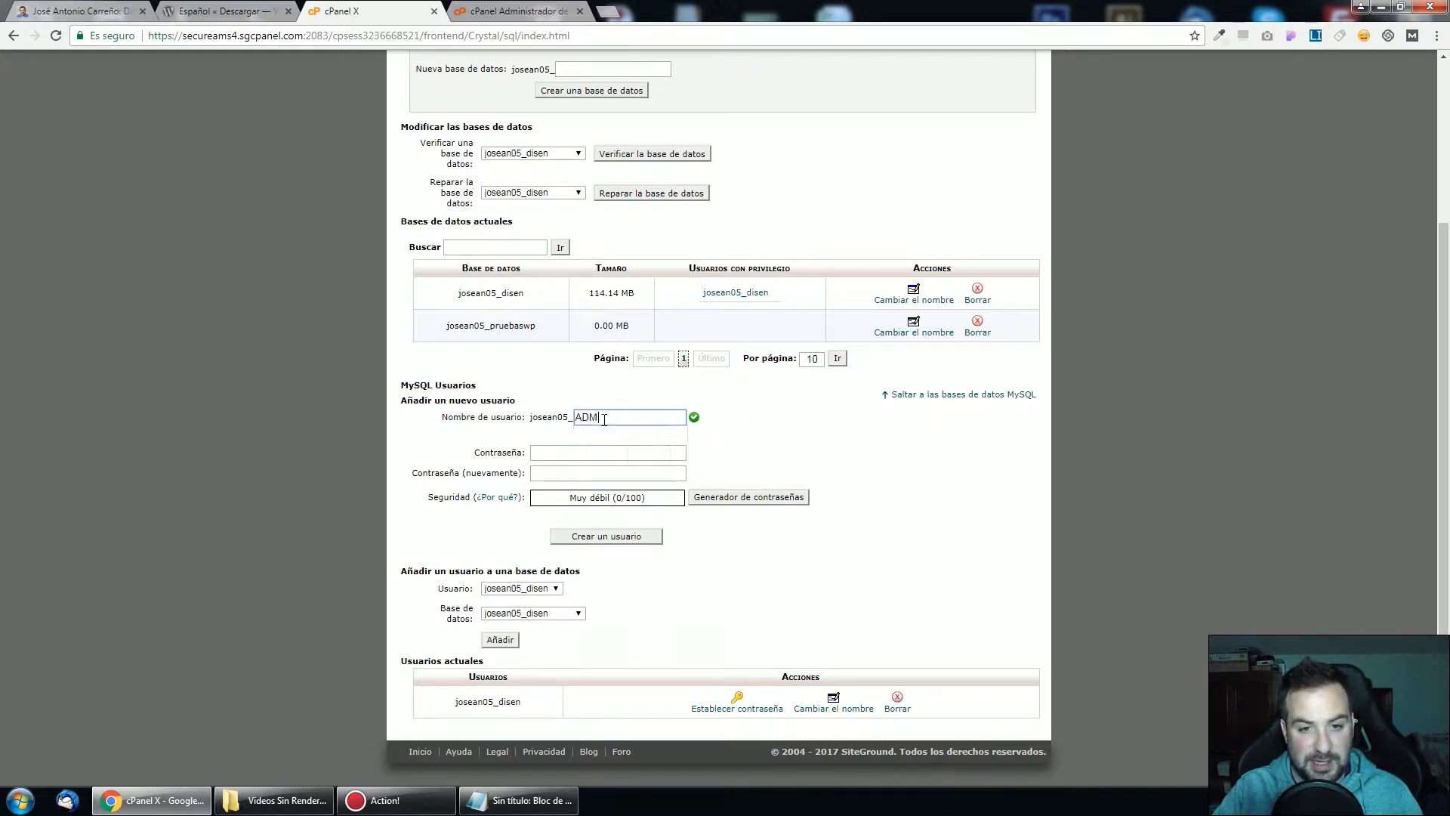
type("in")
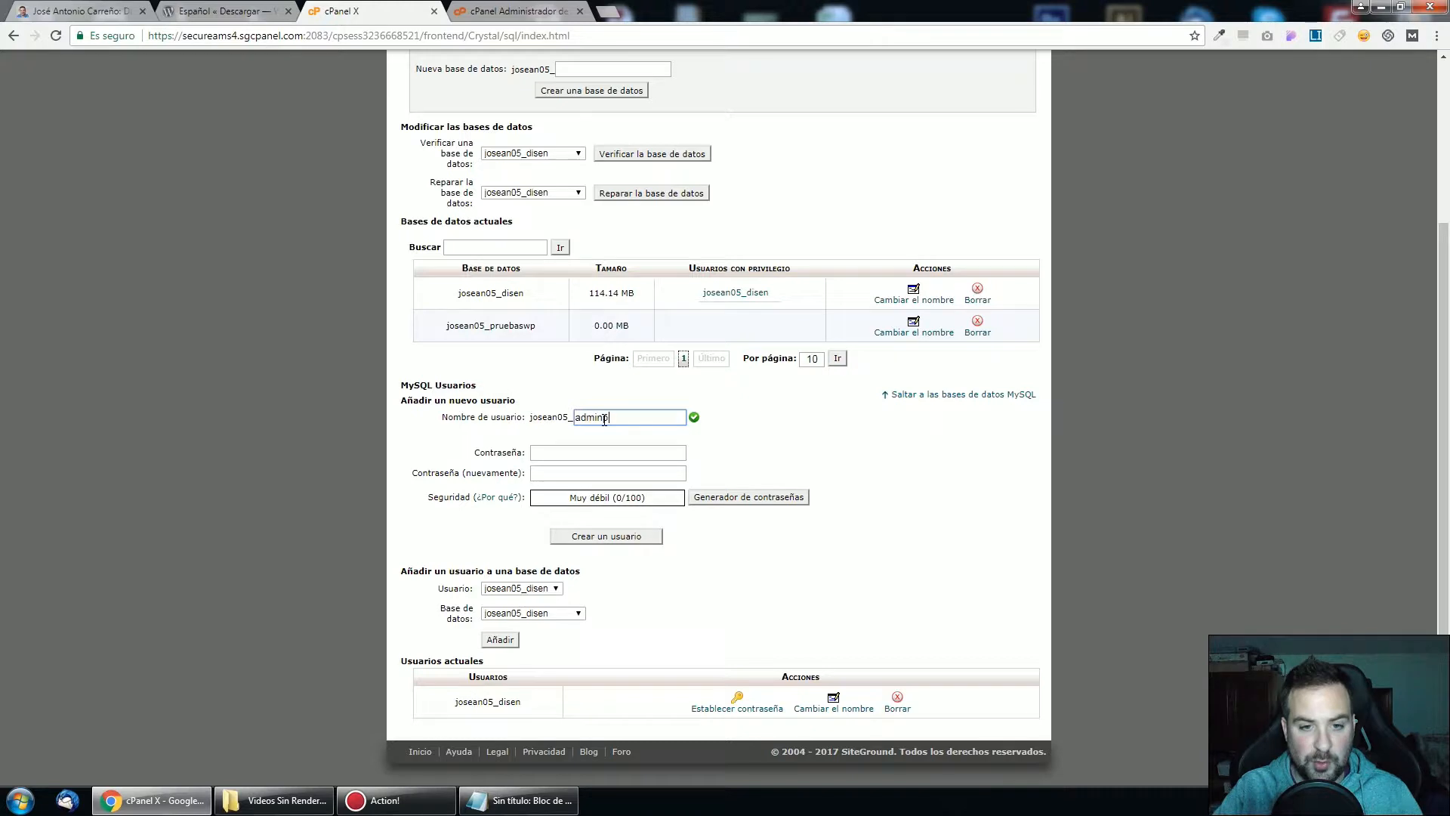
type("pr")
left_click_drag(624, 417, 569, 419)
left_click(620, 420)
double_click(620, 416)
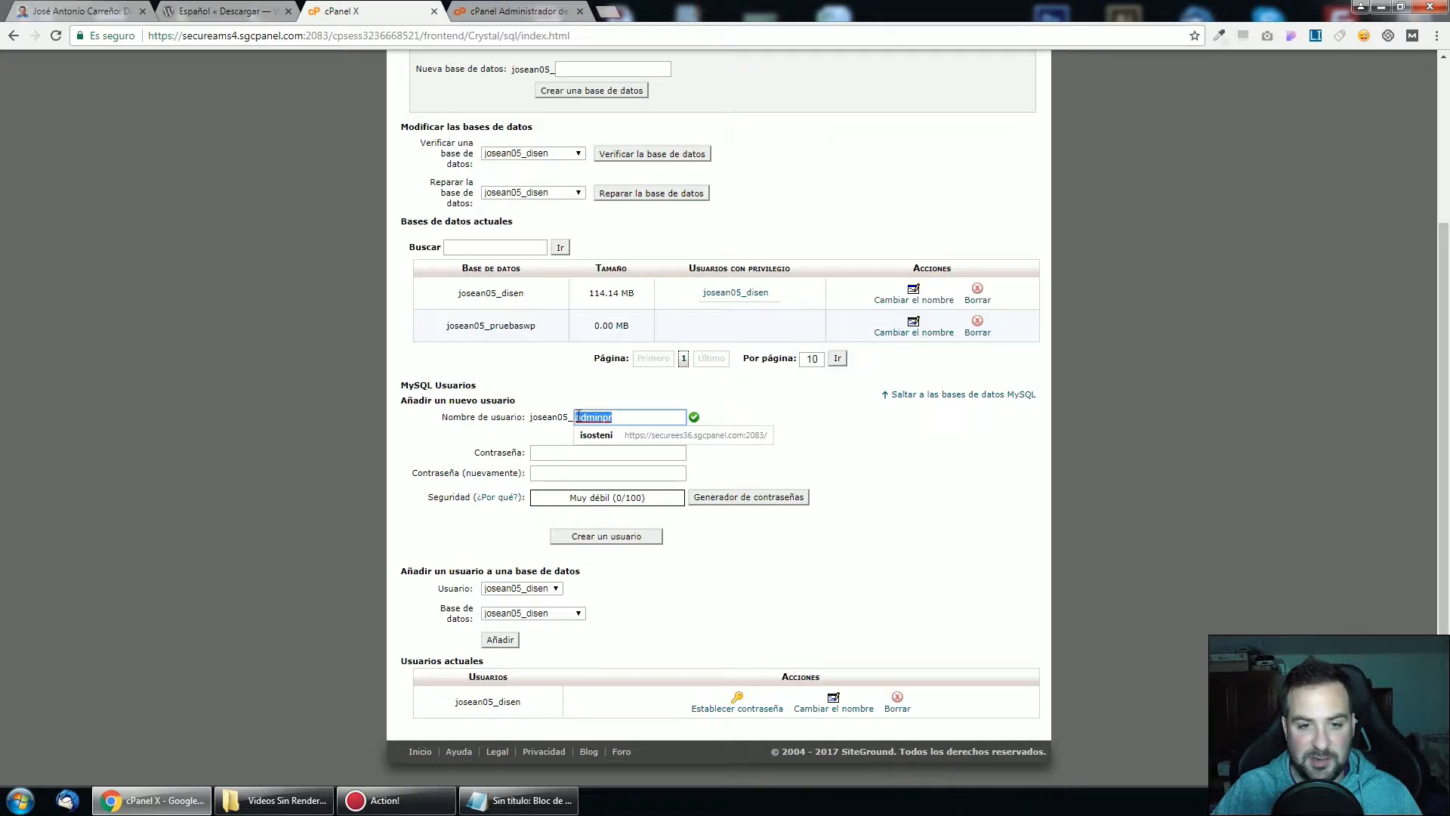
left_click(888, 436)
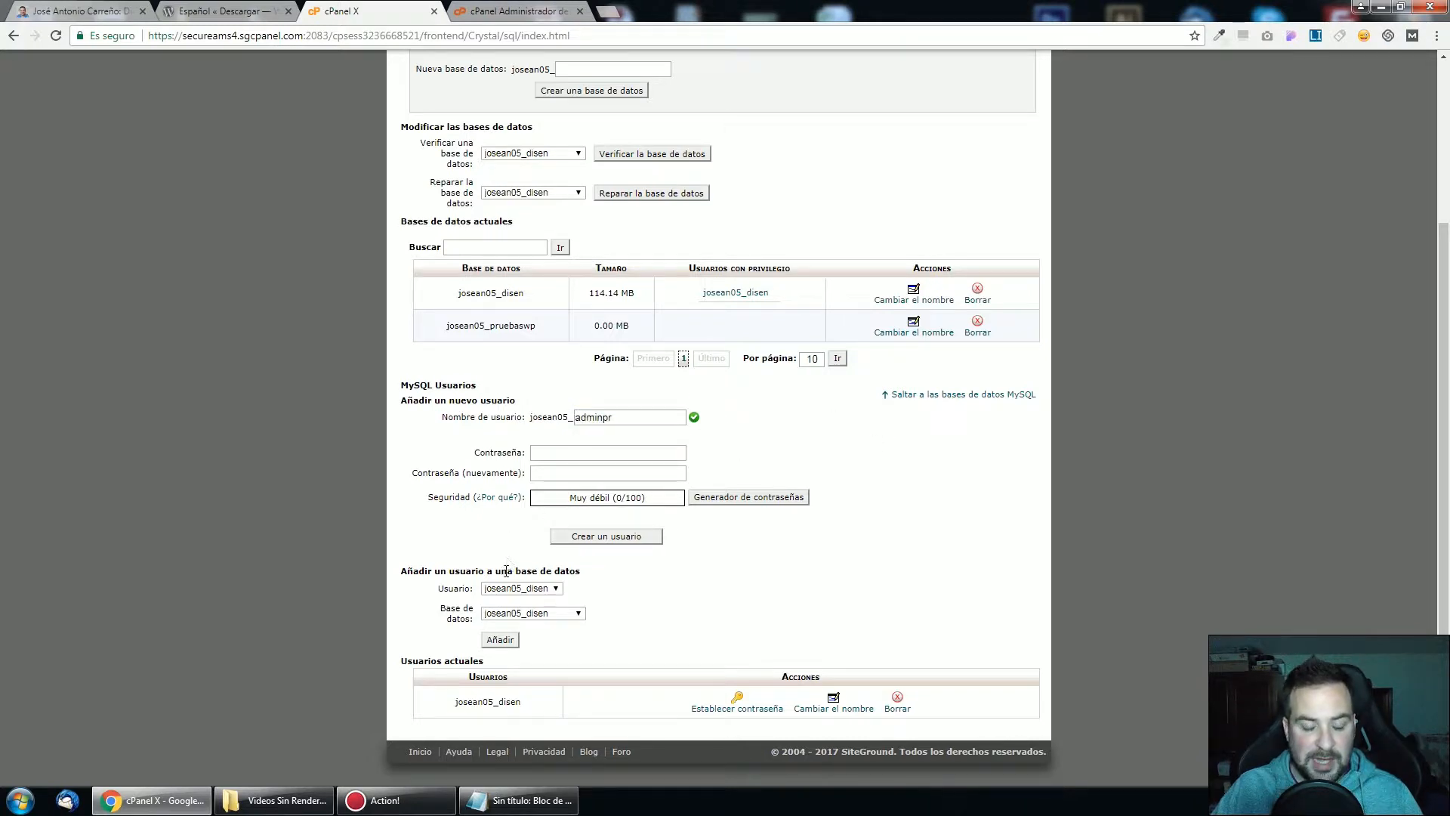
Add the line "NOMBRE DE ADMINISTRADOR BD: adminpr" to the Notepad notes and minimize the window
left_click(521, 800)
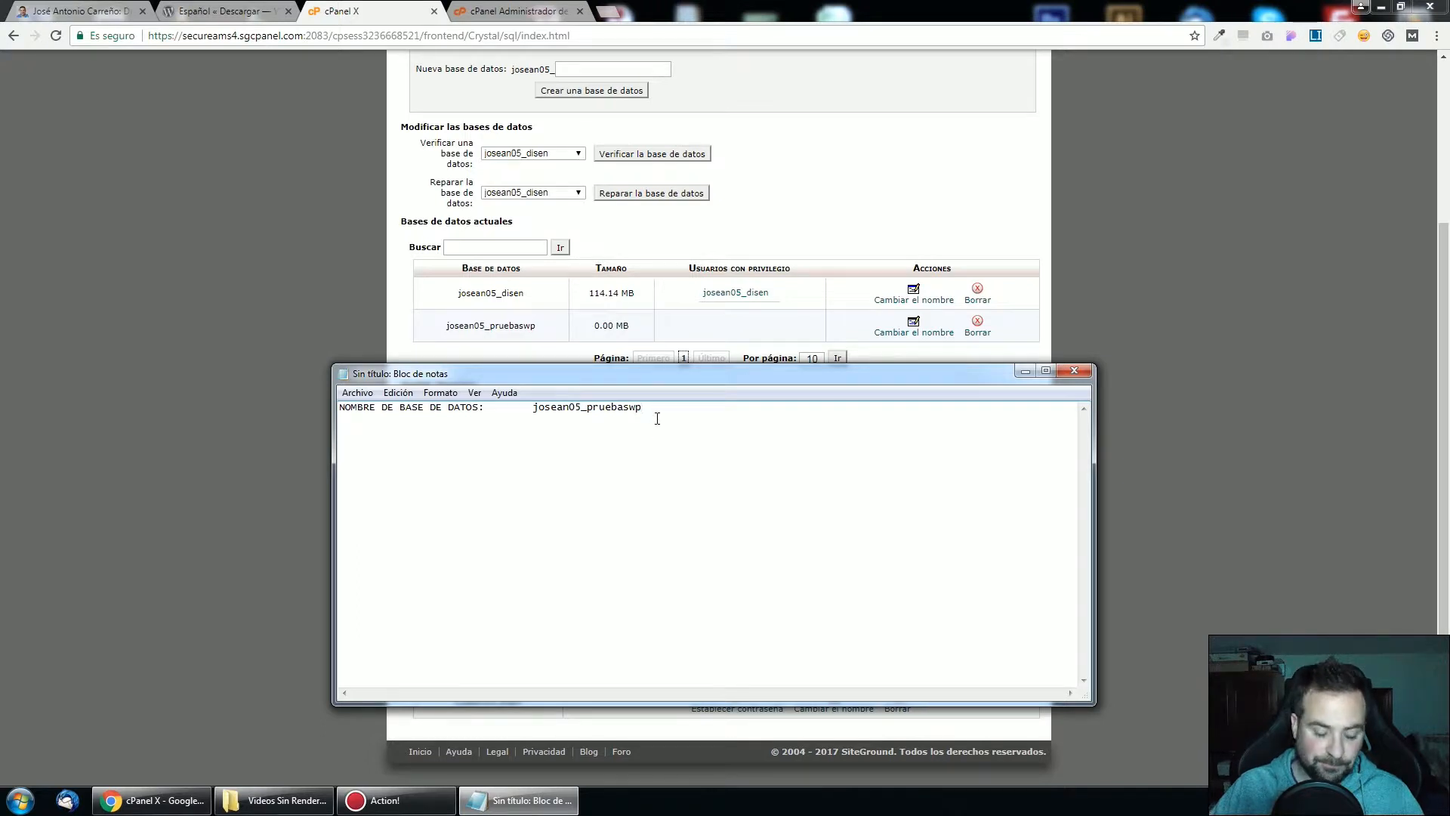
key("Return")
type("B")
type("OMBRE DE")
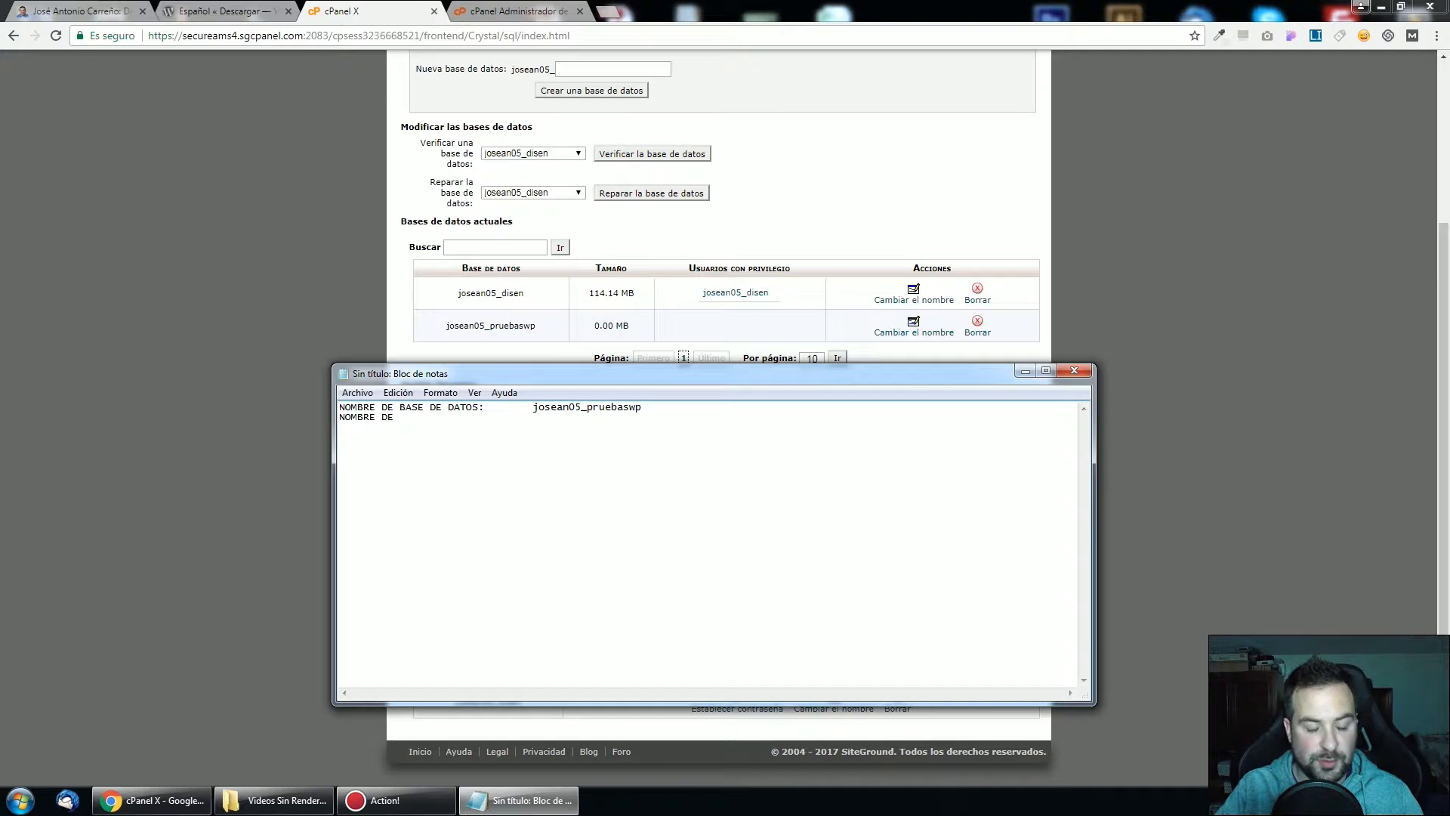
type(" ADMINS")
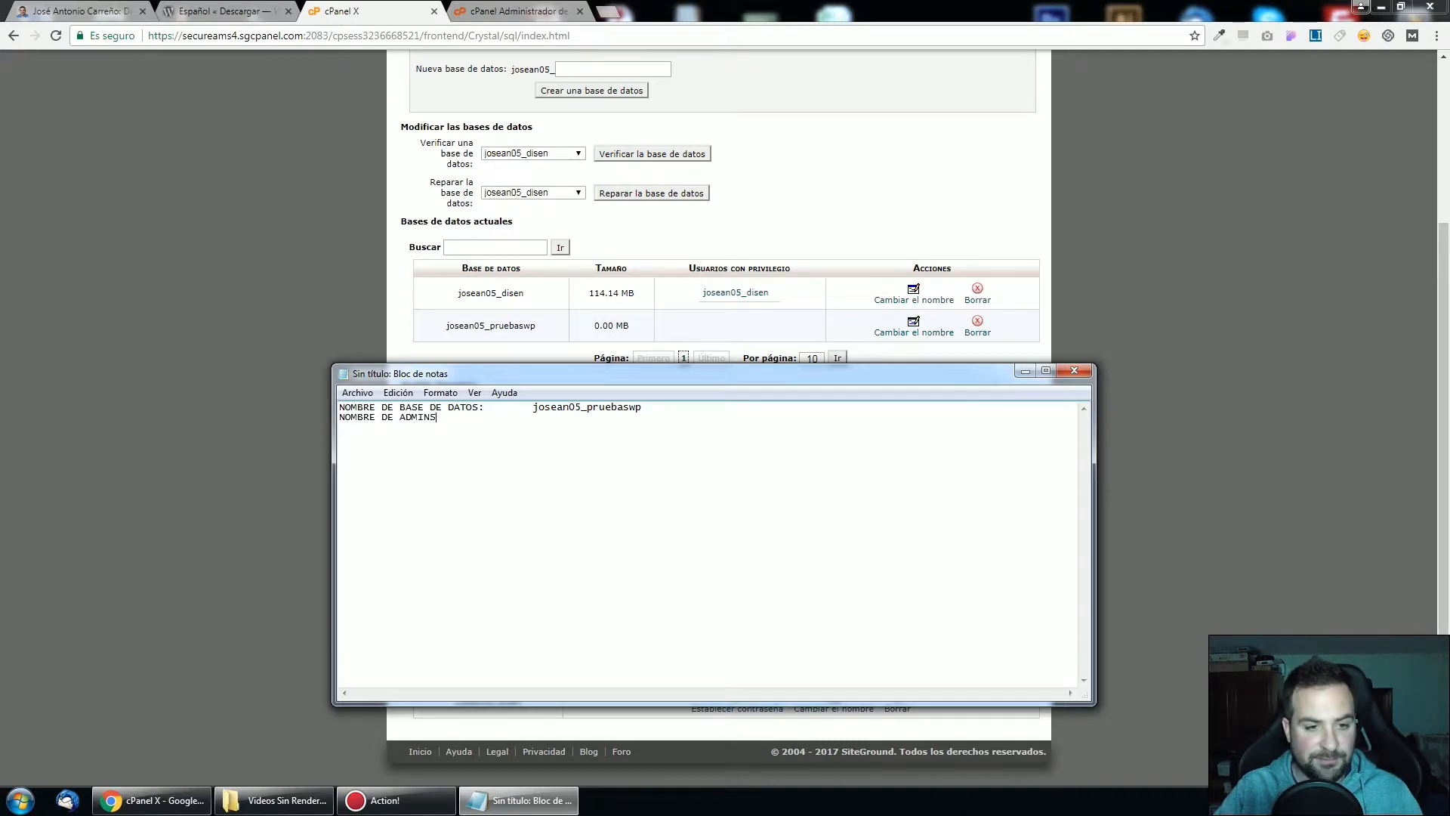
type("TRSTRADOR B")
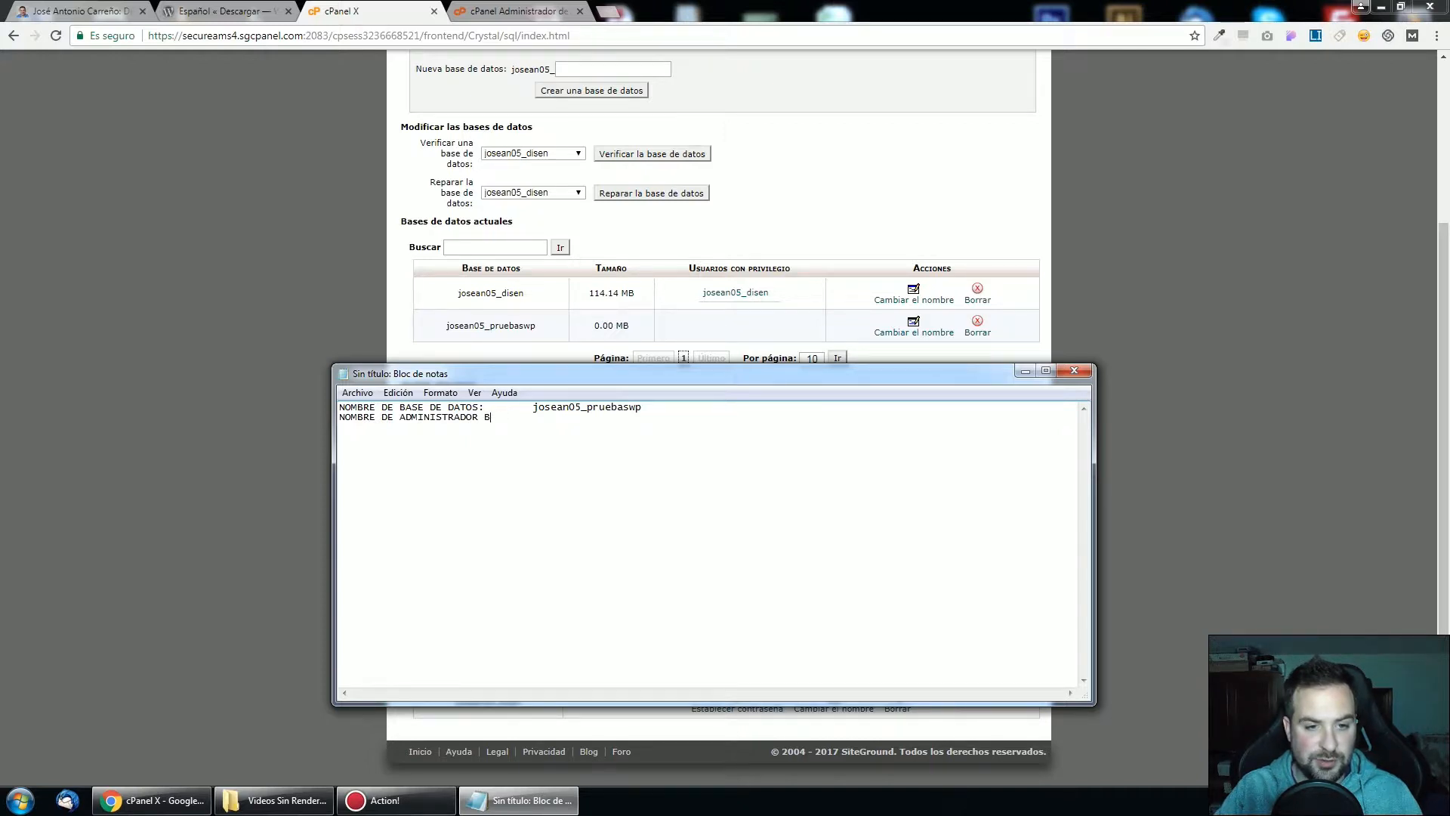
type("adminpr")
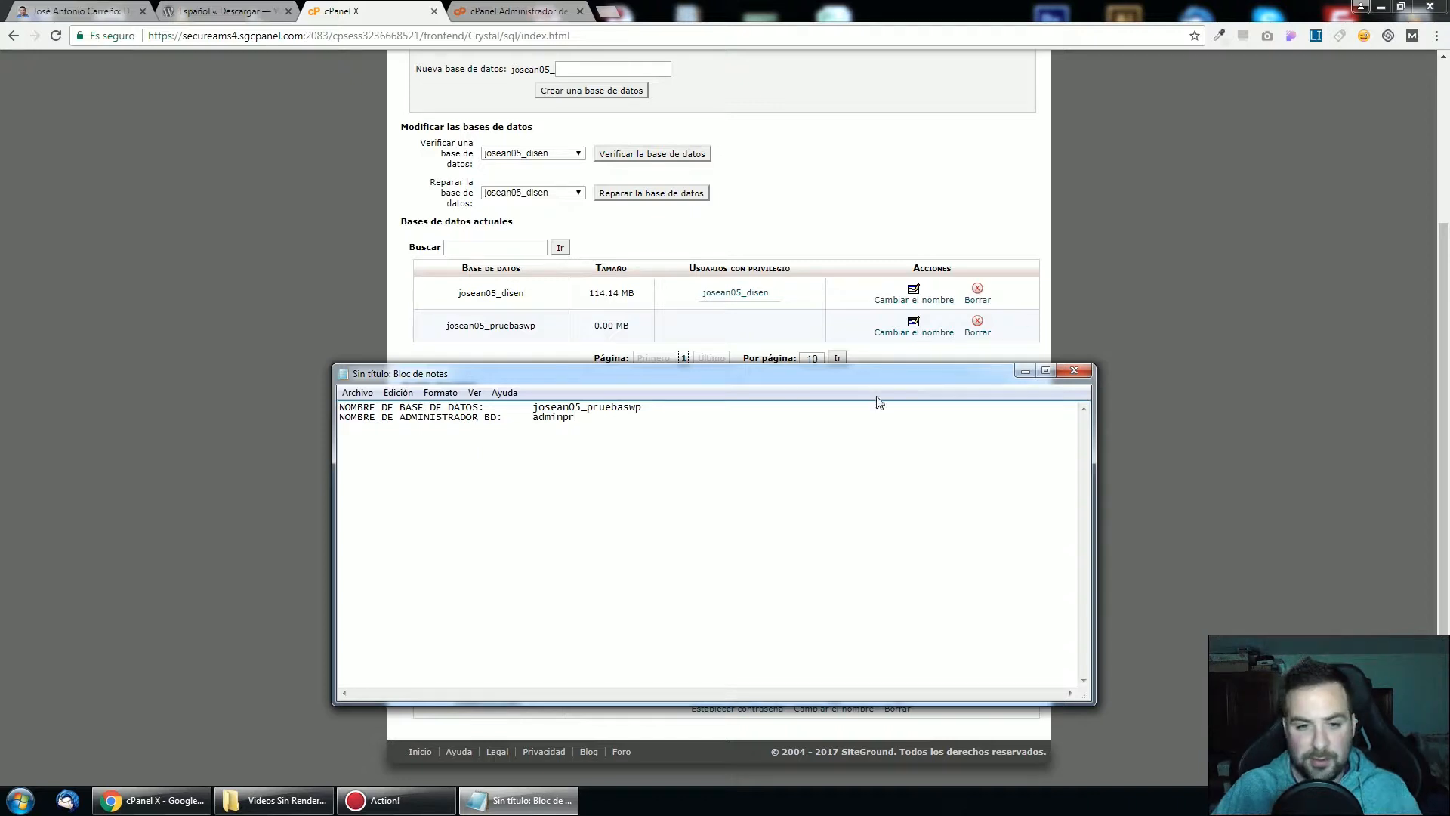
left_click(1025, 371)
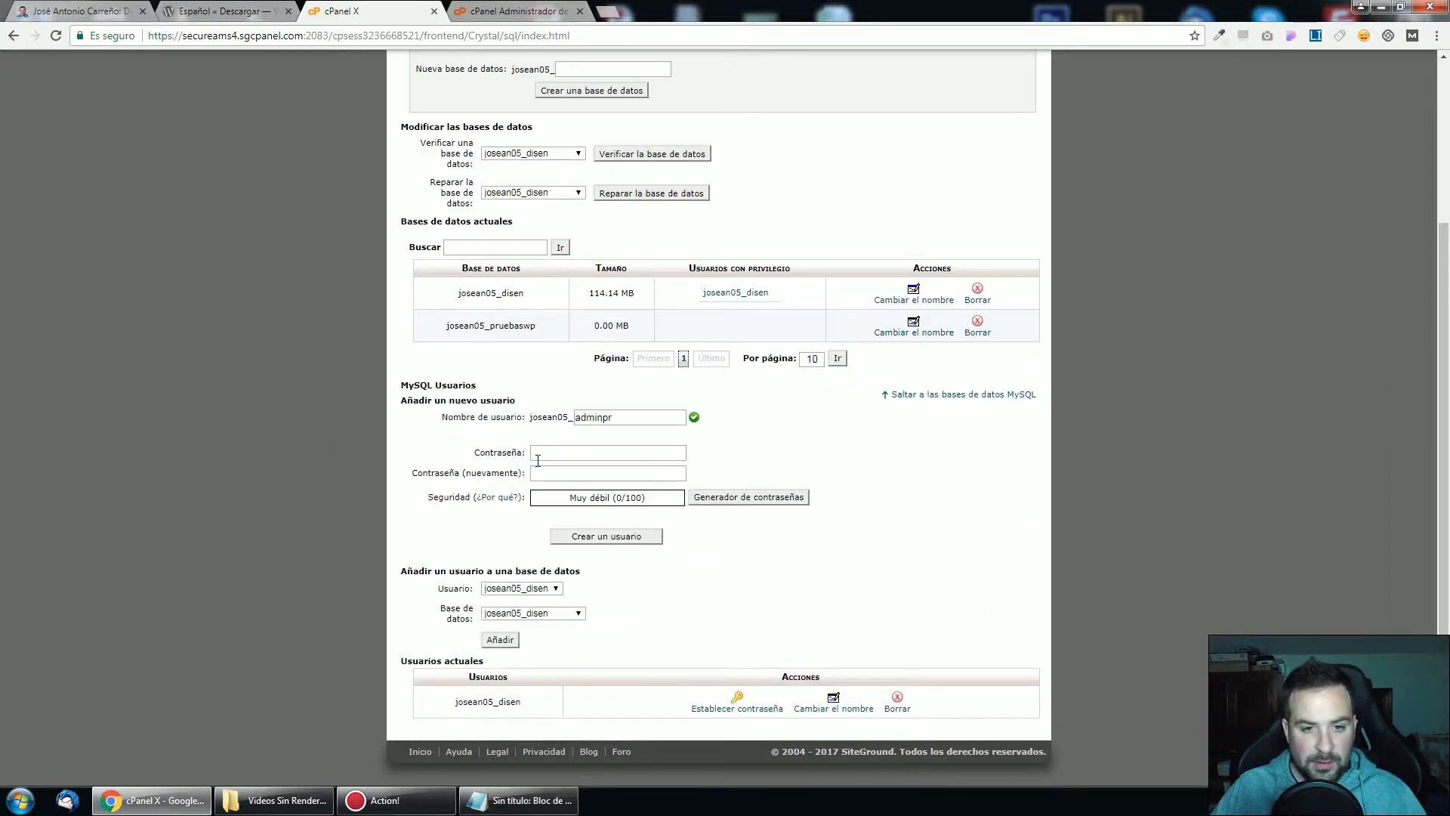
Generate a password for the new MySQL user, copy it and close the password generator
left_click(577, 456)
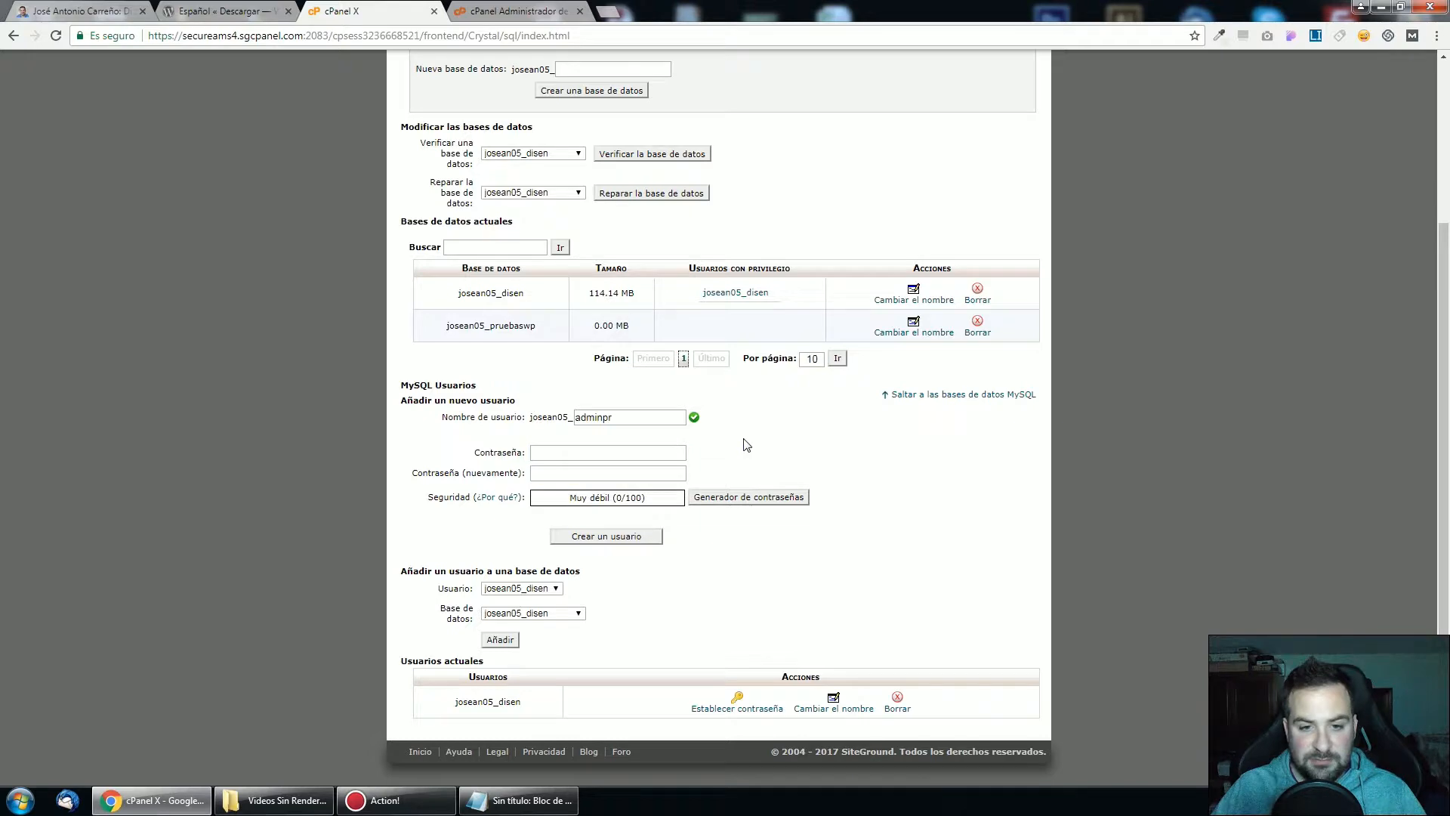
left_click(730, 499)
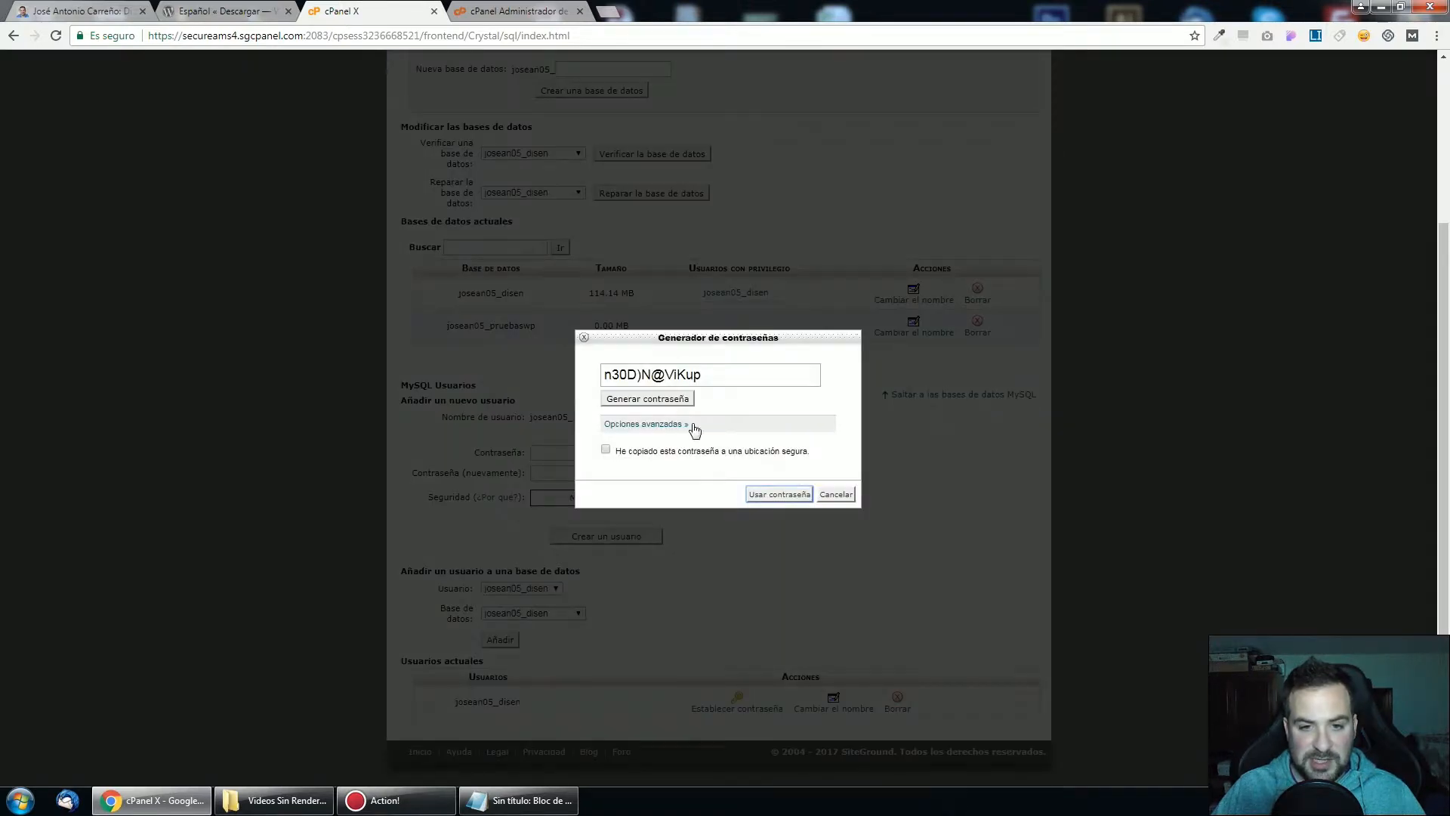
left_click_drag(755, 375, 565, 380)
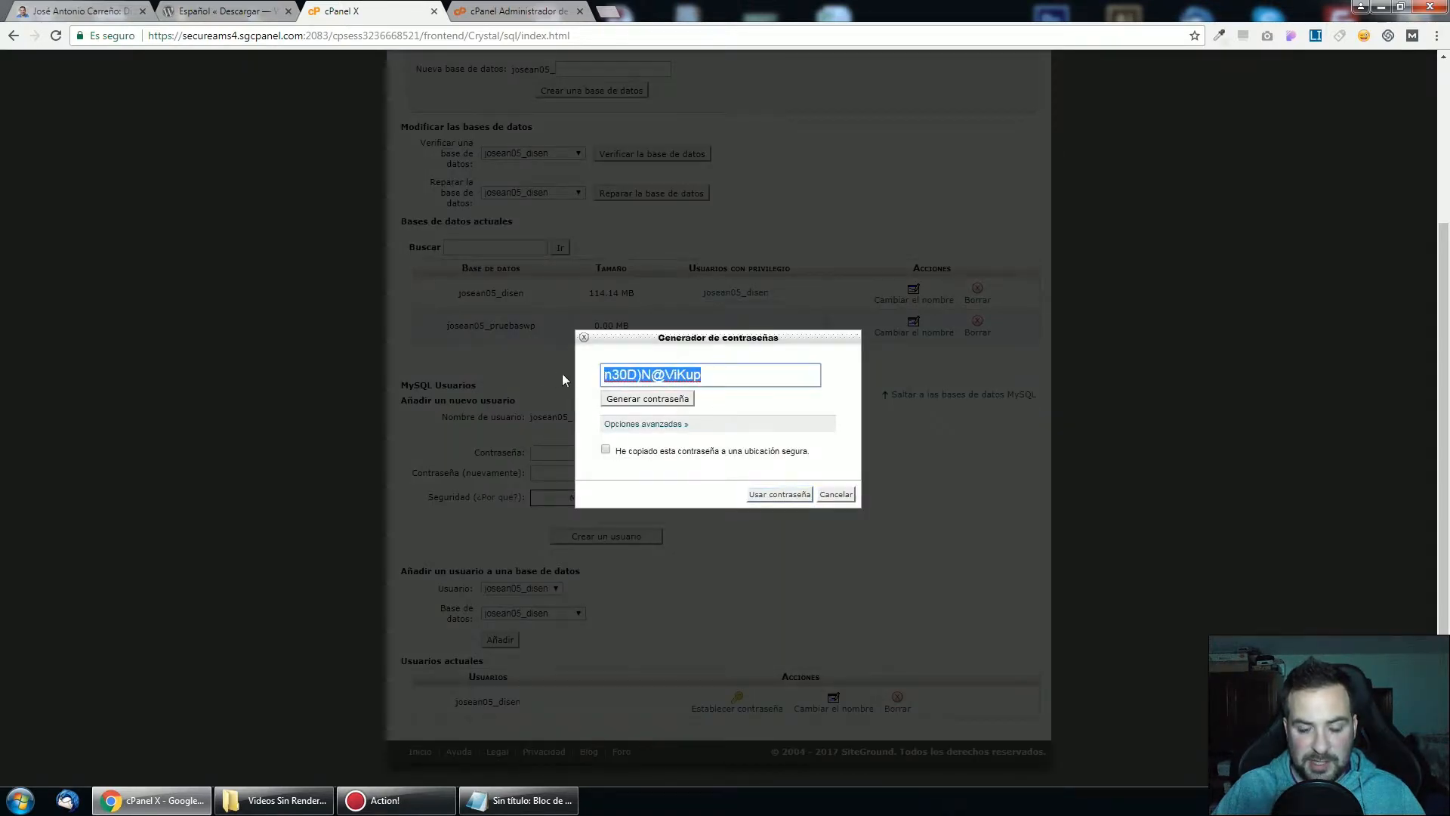
left_click(779, 495)
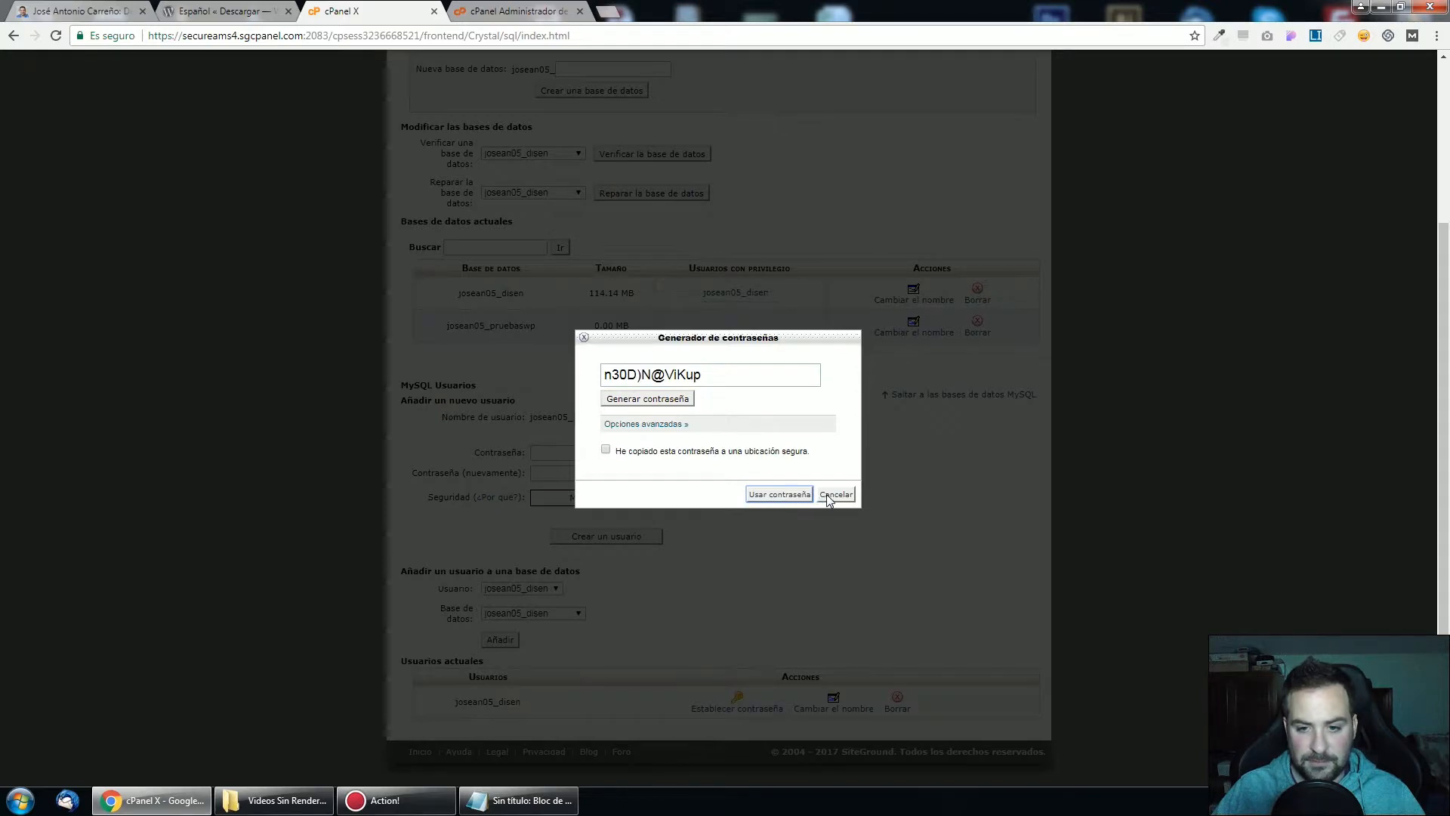
left_click(834, 496)
Paste the generated password into both password fields and create the MySQL user adminpr
left_click(592, 455)
key("ctrl+v")
left_click(582, 475)
key("ctrl+v")
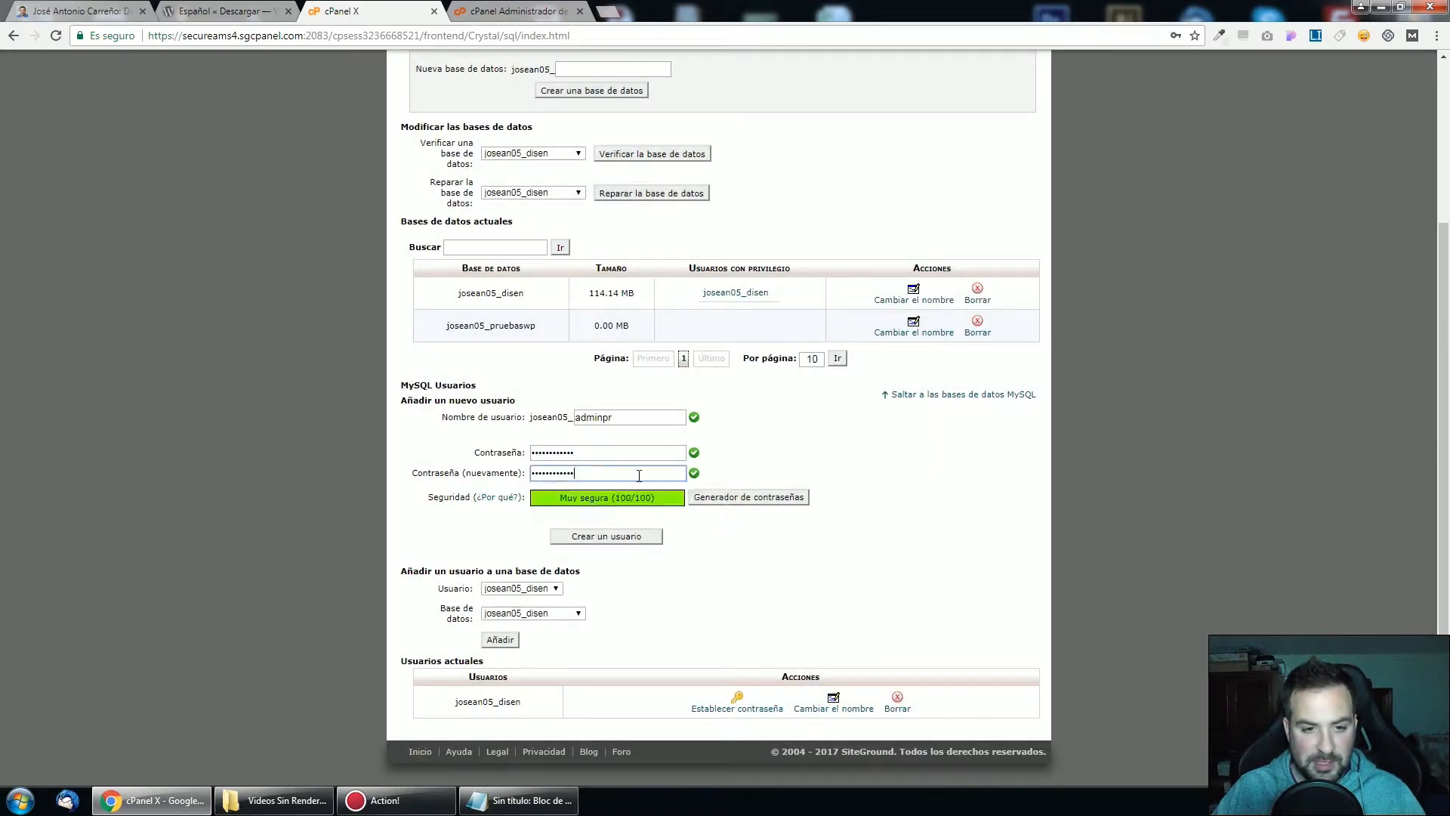
left_click(609, 541)
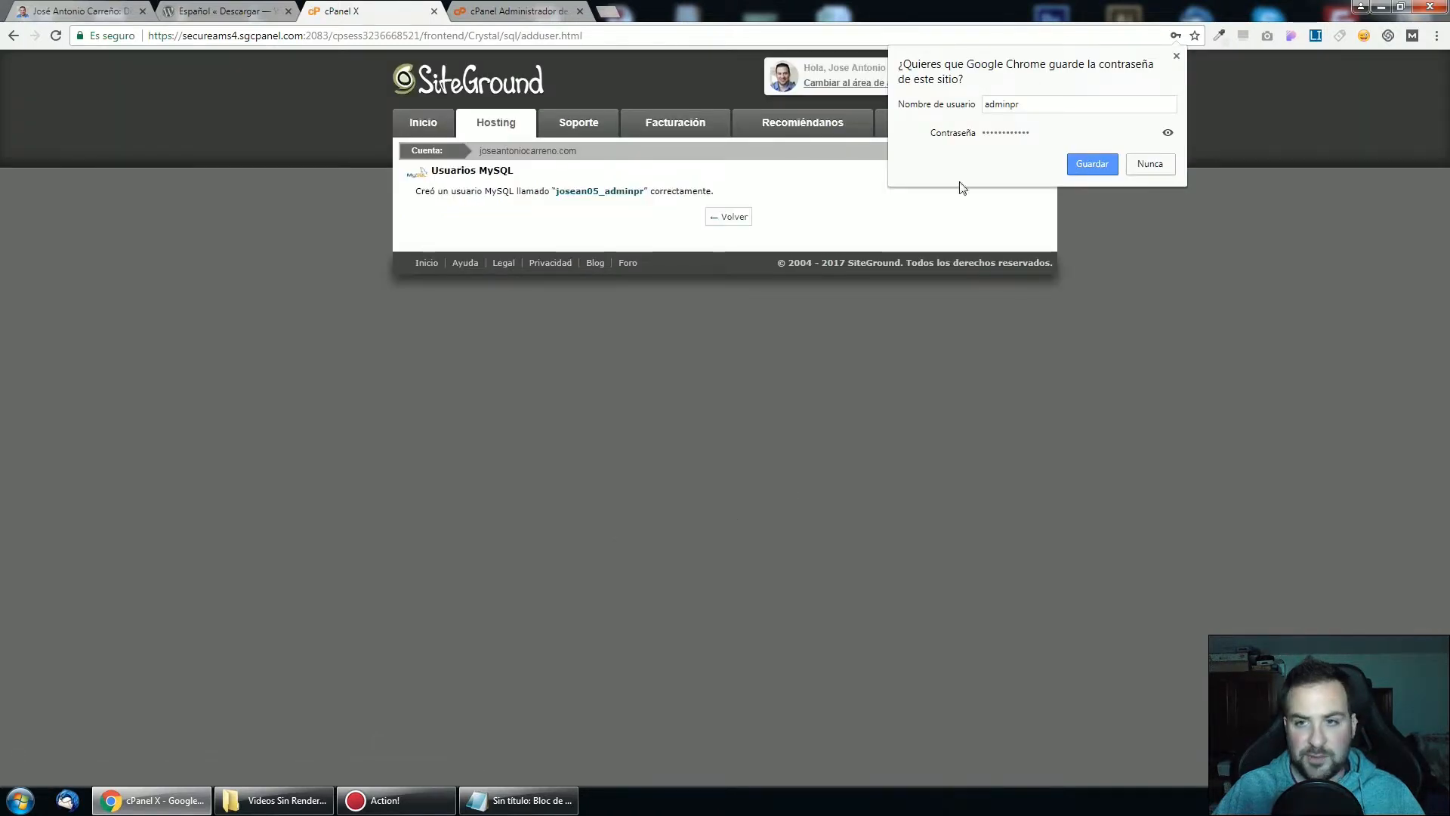
Return to the MySQL databases page and add the user josean05_adminpr to the database josean05_pruebaswp
left_click(730, 219)
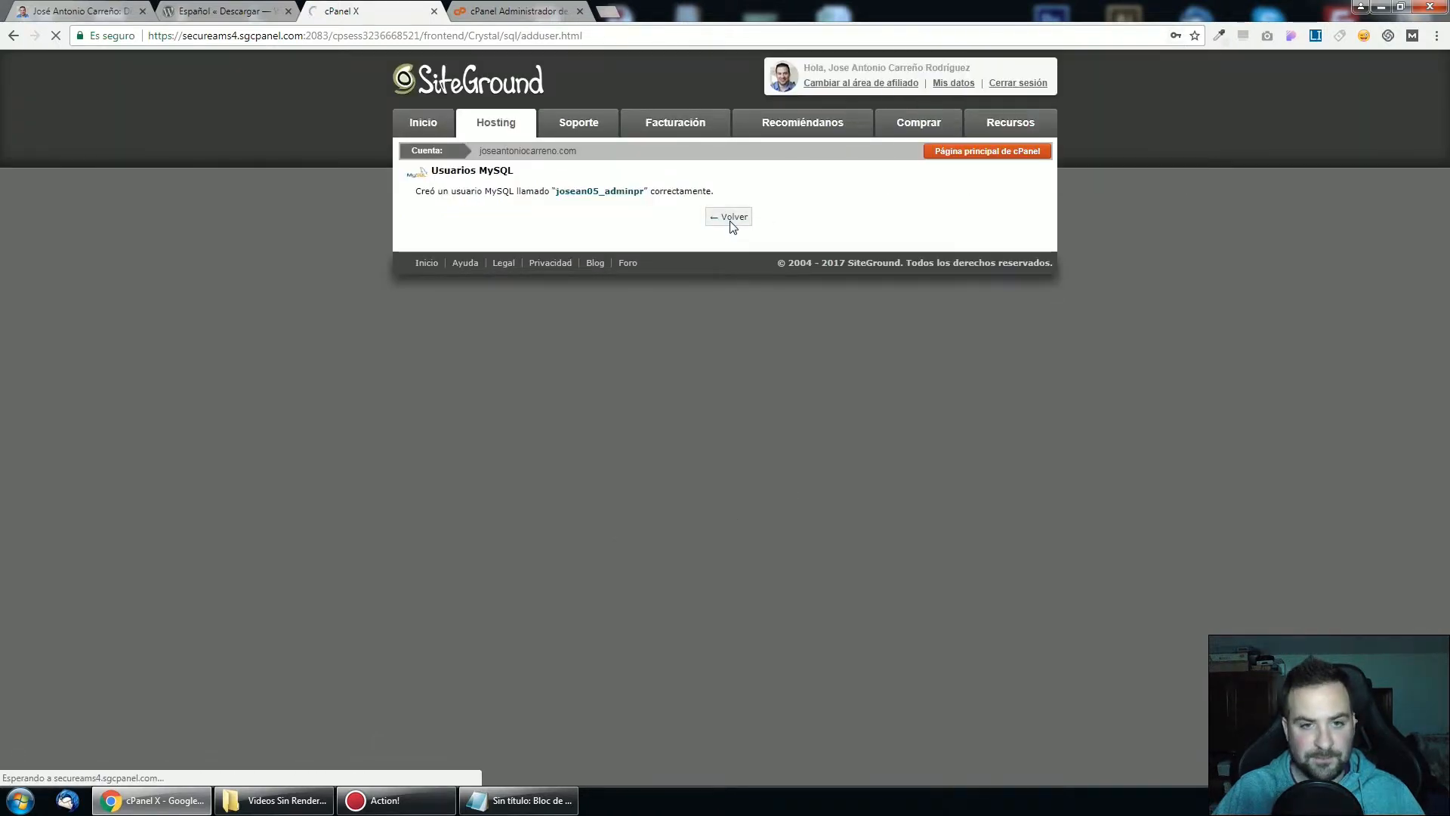
scroll(808, 453, "down", 3)
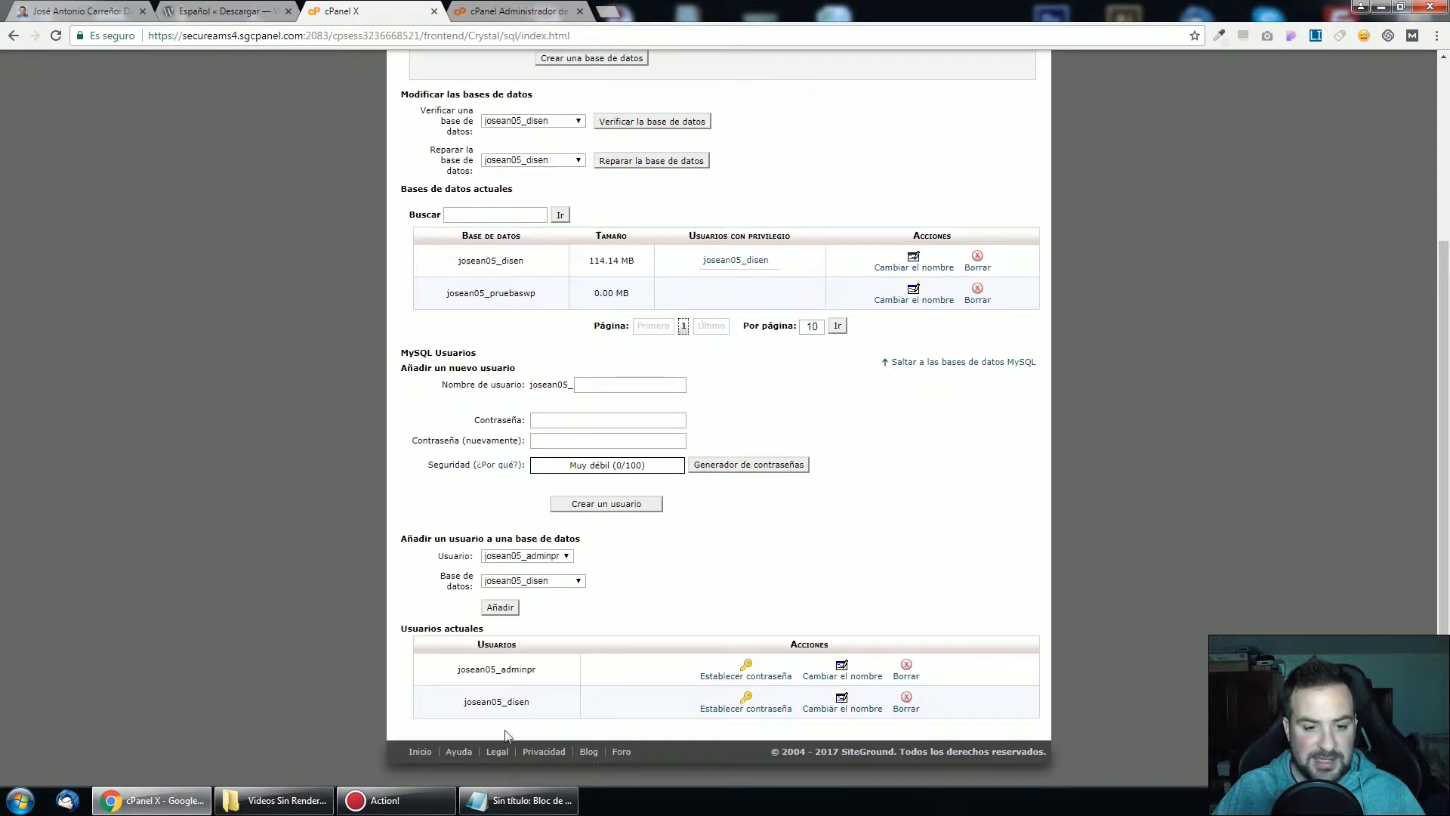
left_click(538, 556)
left_click(541, 559)
left_click(538, 555)
left_click(539, 566)
left_click(564, 580)
left_click(553, 606)
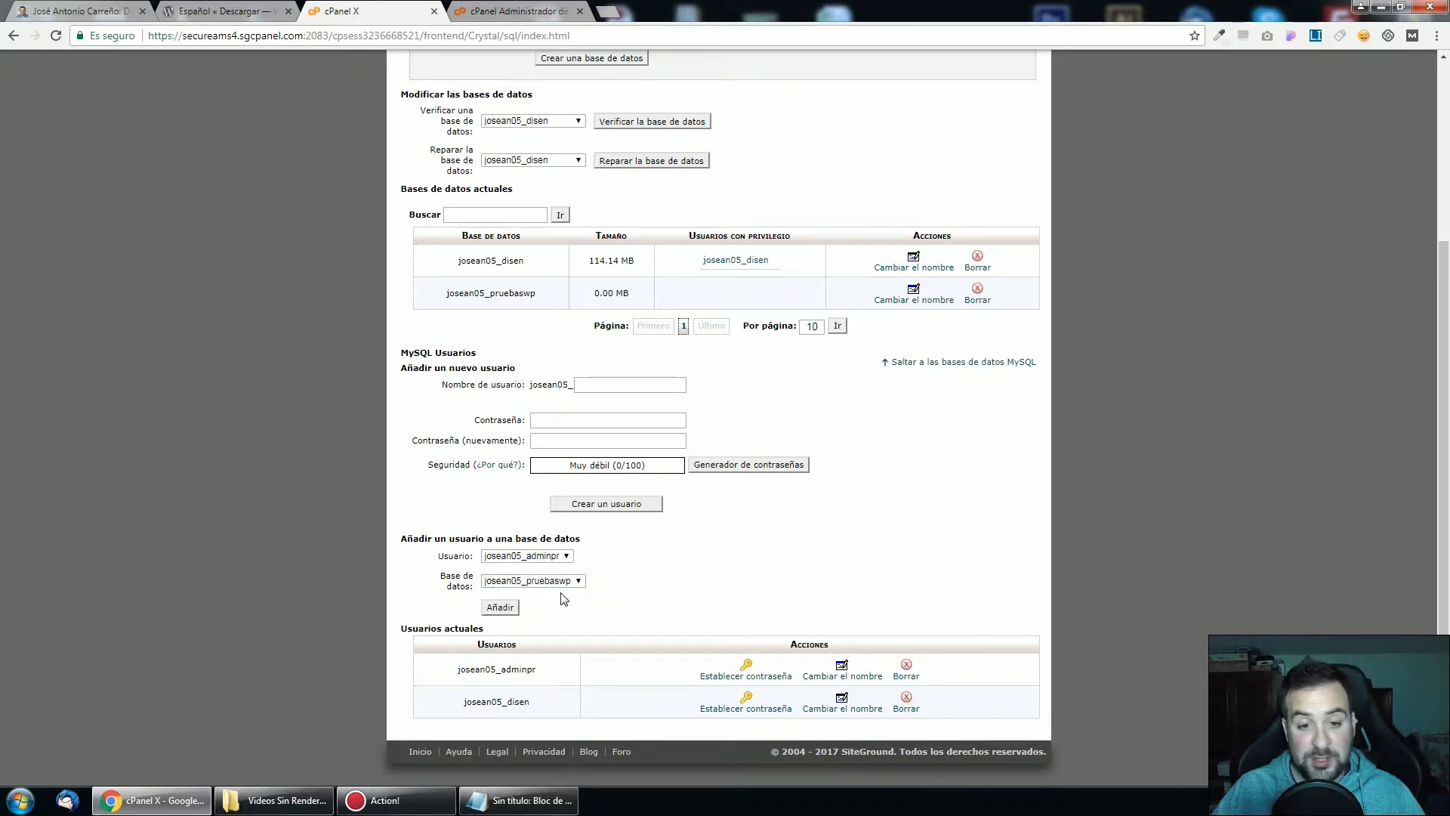
left_click(510, 610)
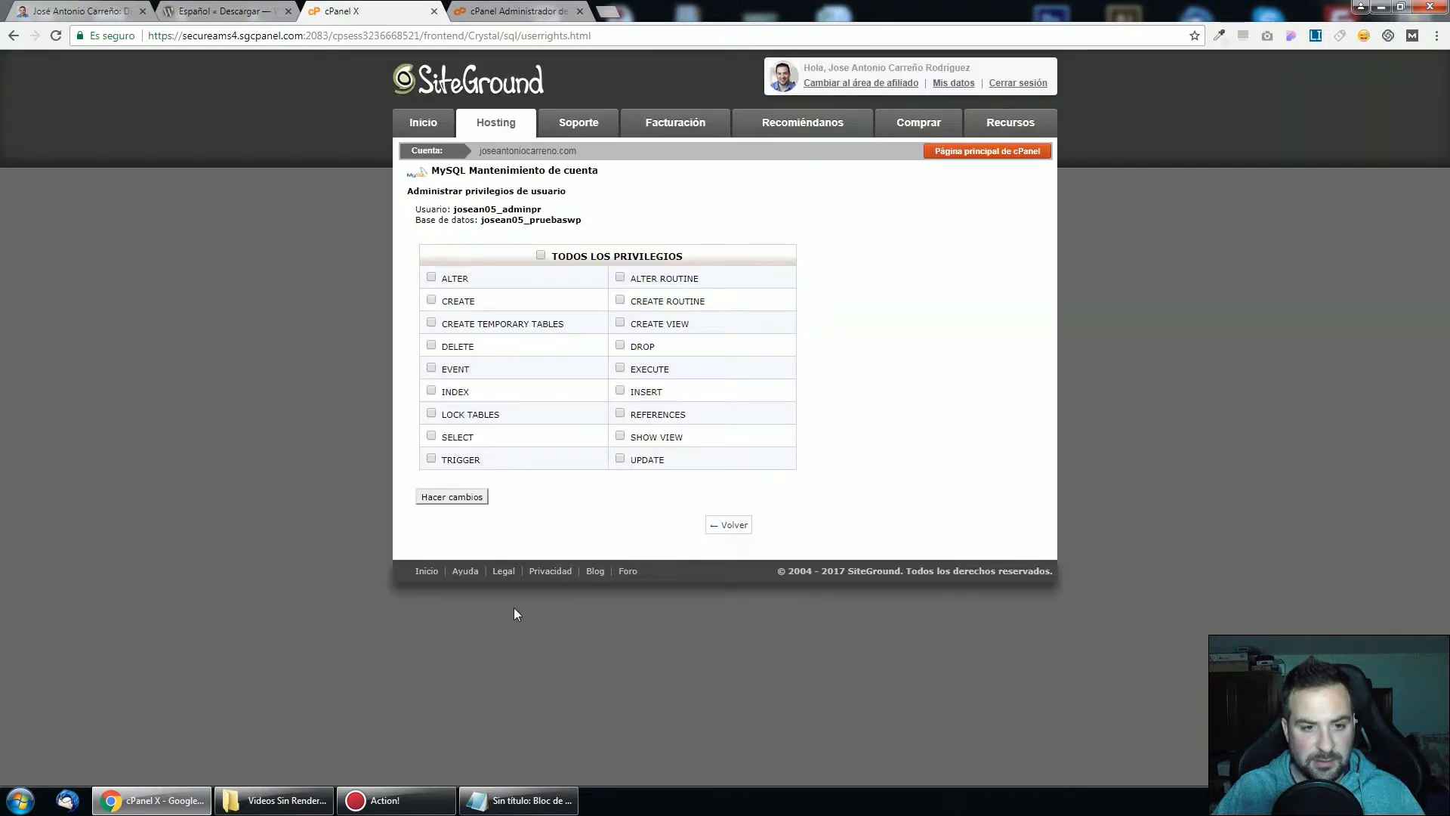
Grant josean05_adminpr all privileges on josean05_pruebaswp, save the changes and return to the MySQL databases page
left_click(540, 256)
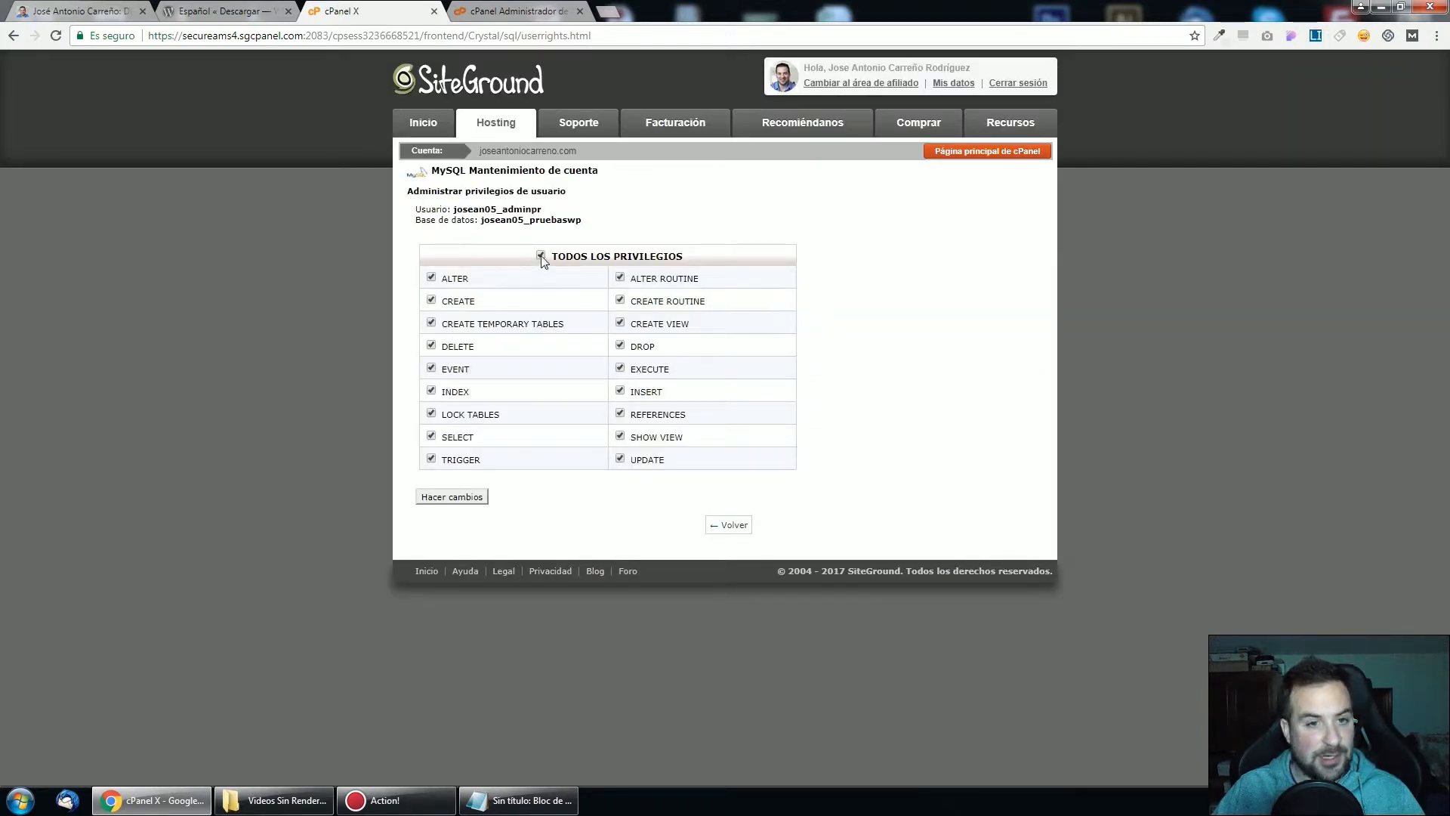
left_click(464, 501)
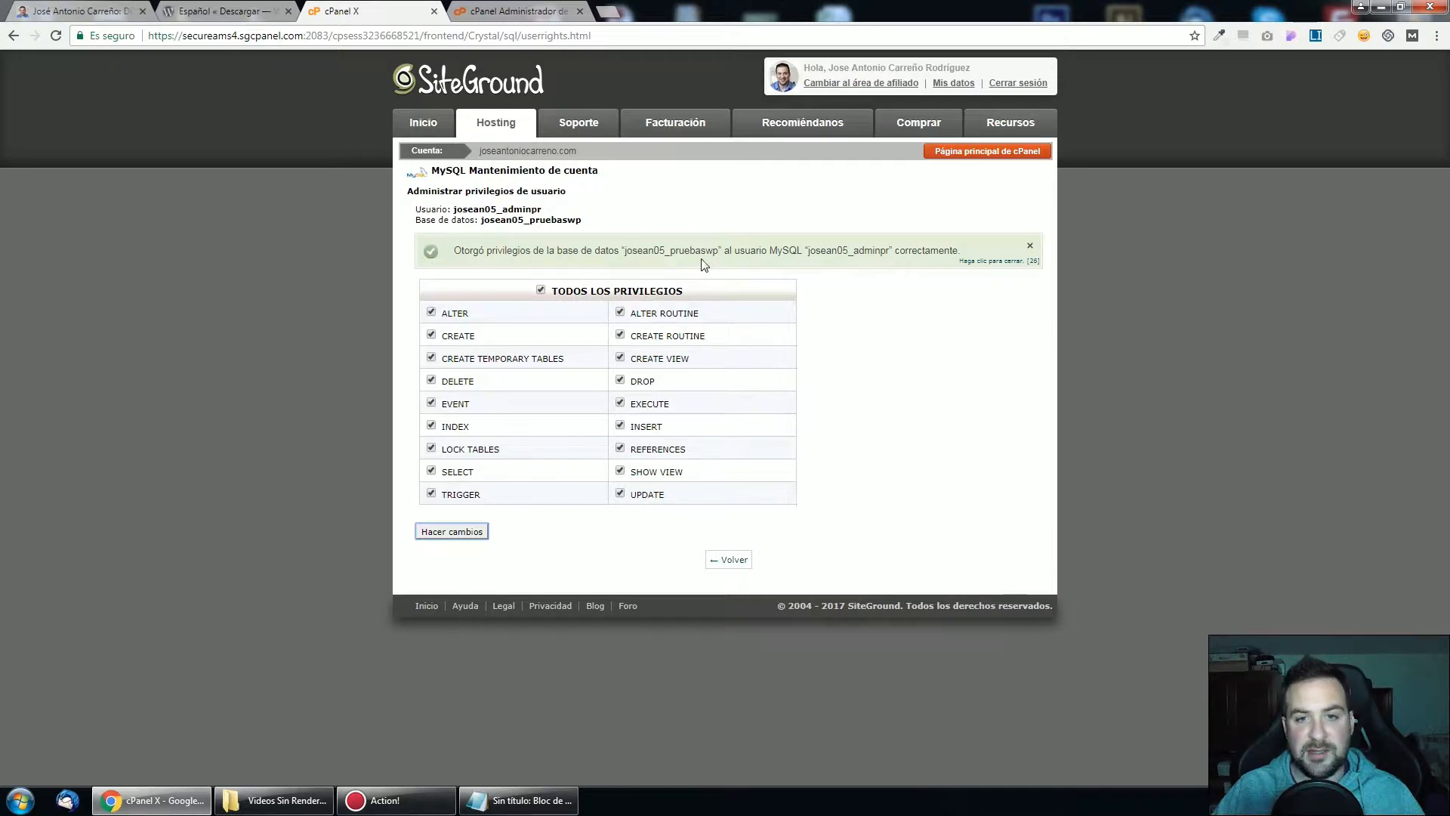
left_click_drag(719, 252, 682, 252)
left_click_drag(805, 250, 892, 250)
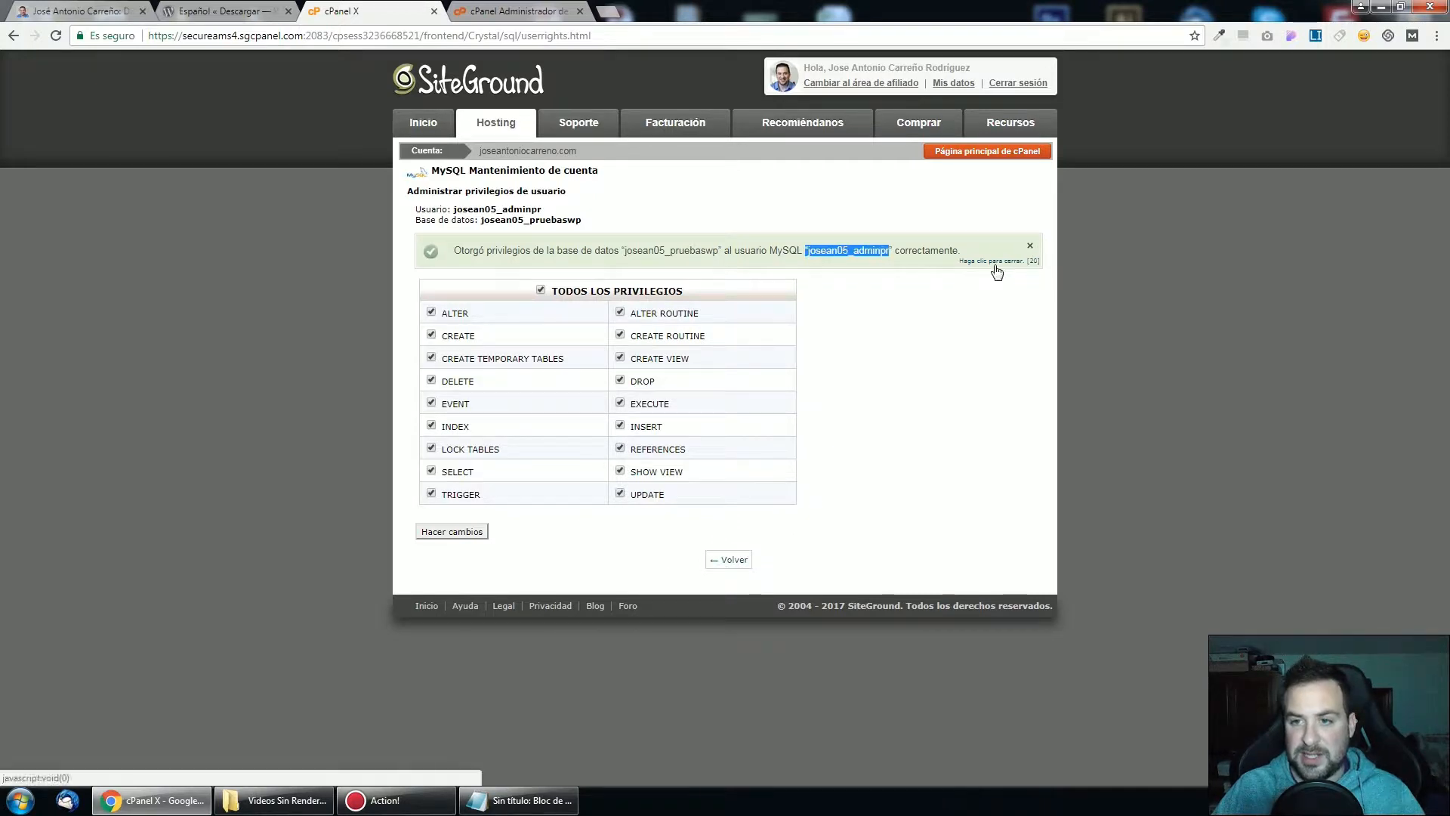
left_click(1031, 249)
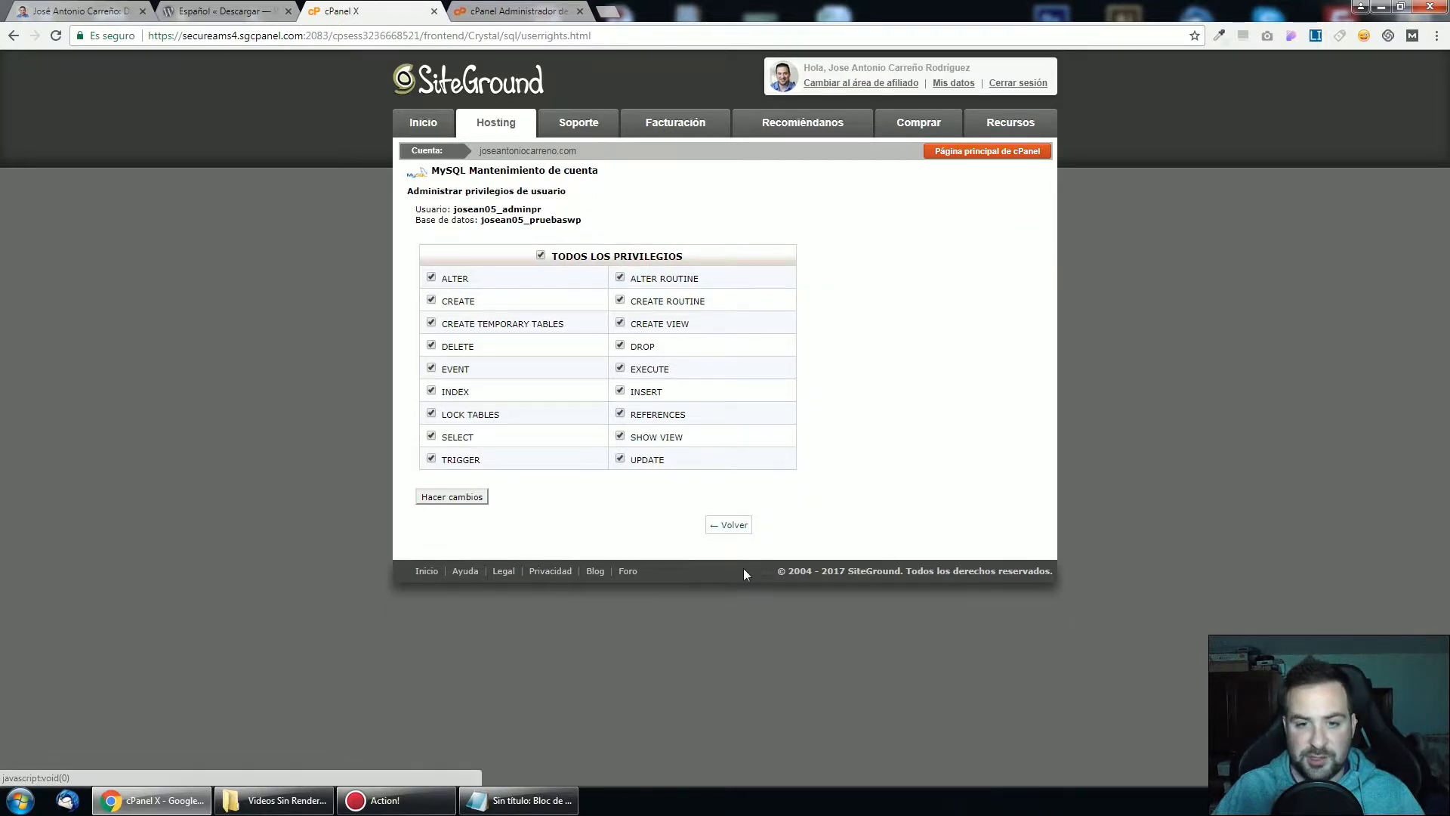
left_click(731, 523)
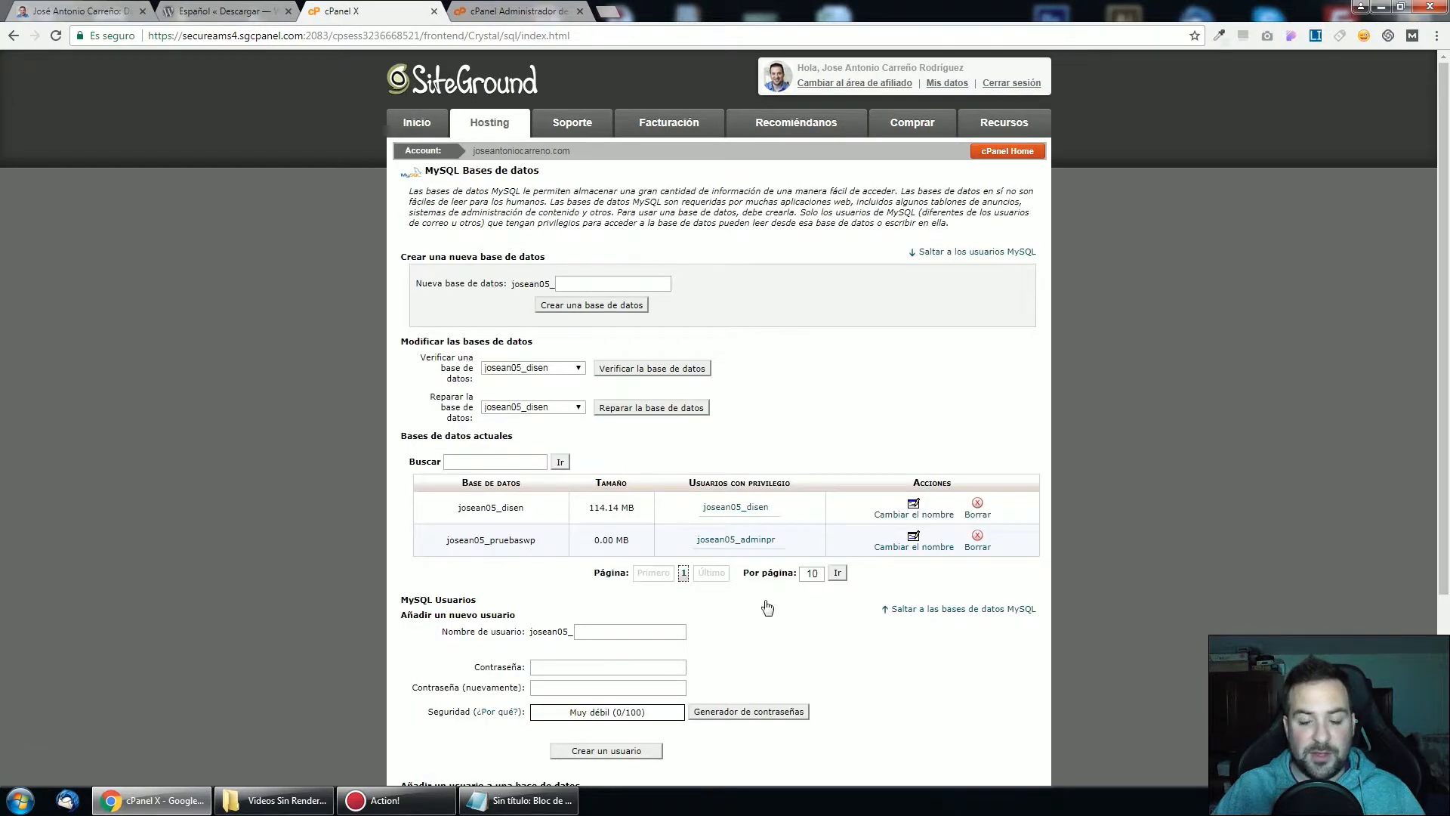
scroll(885, 600, "down", 2)
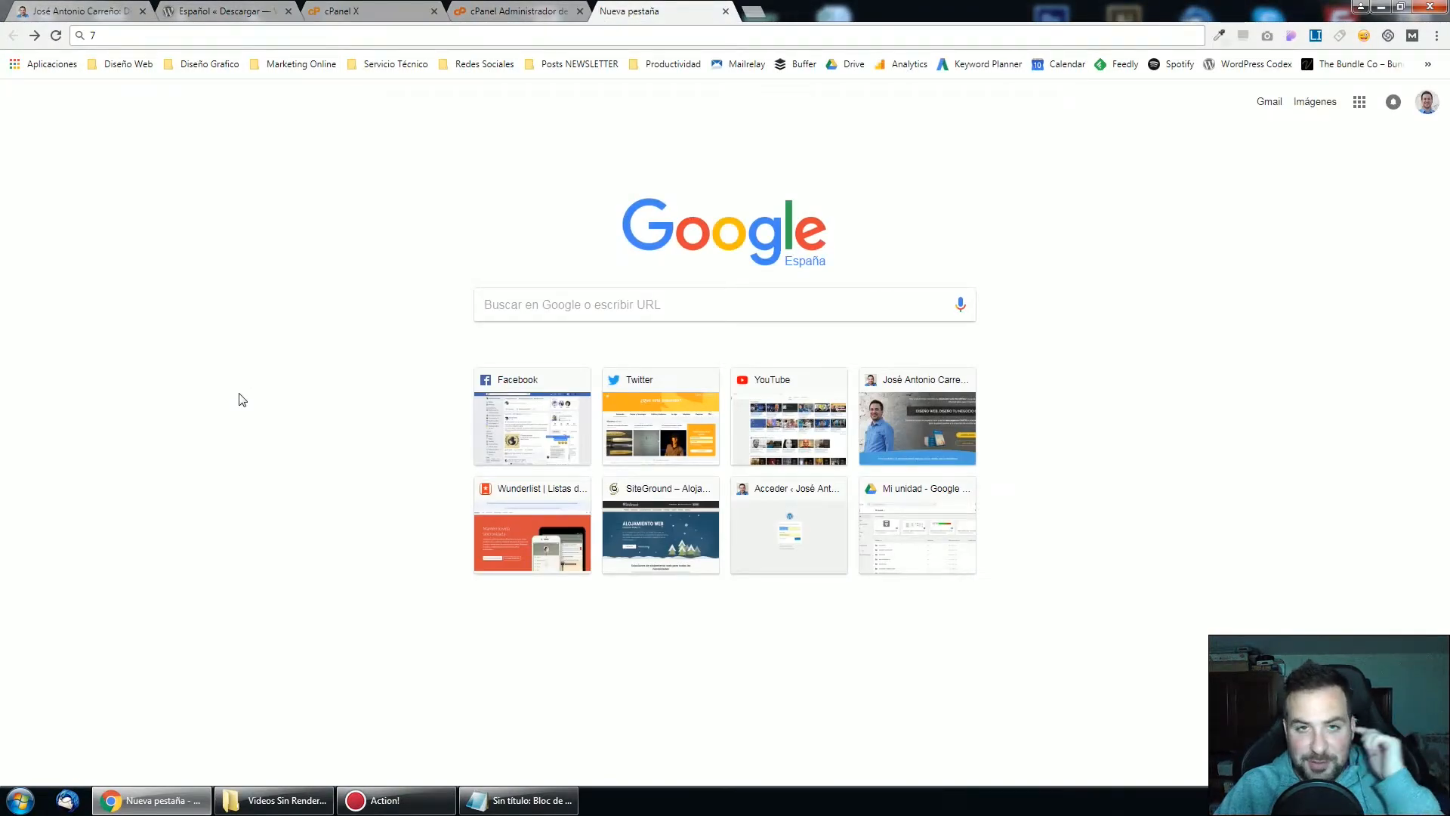
Load the /wp-admin address of the pruebas subdomain and proceed to the WordPress database connection form
left_click(393, 34)
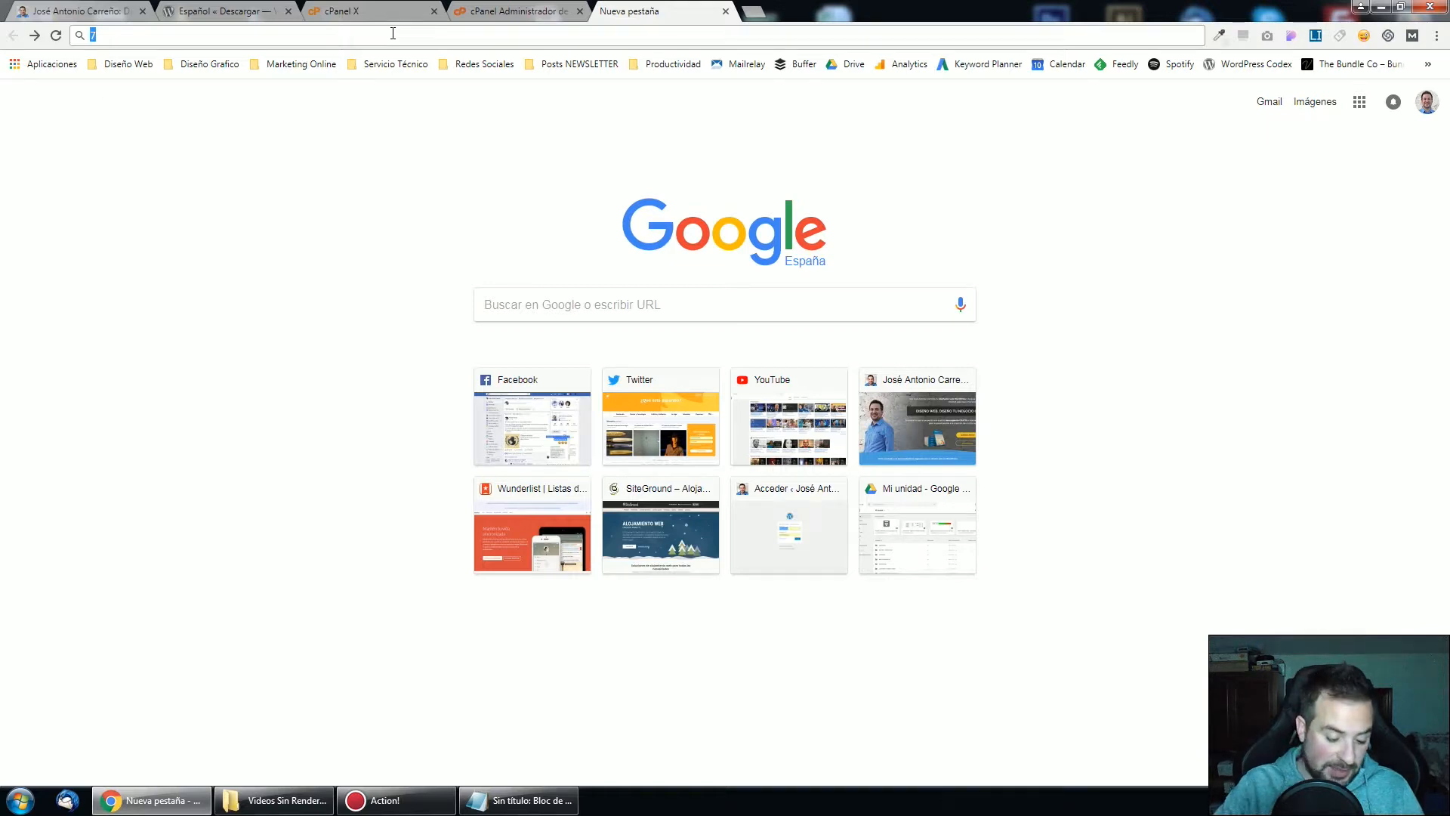
type("pruebas.joseantoniocarreno.com")
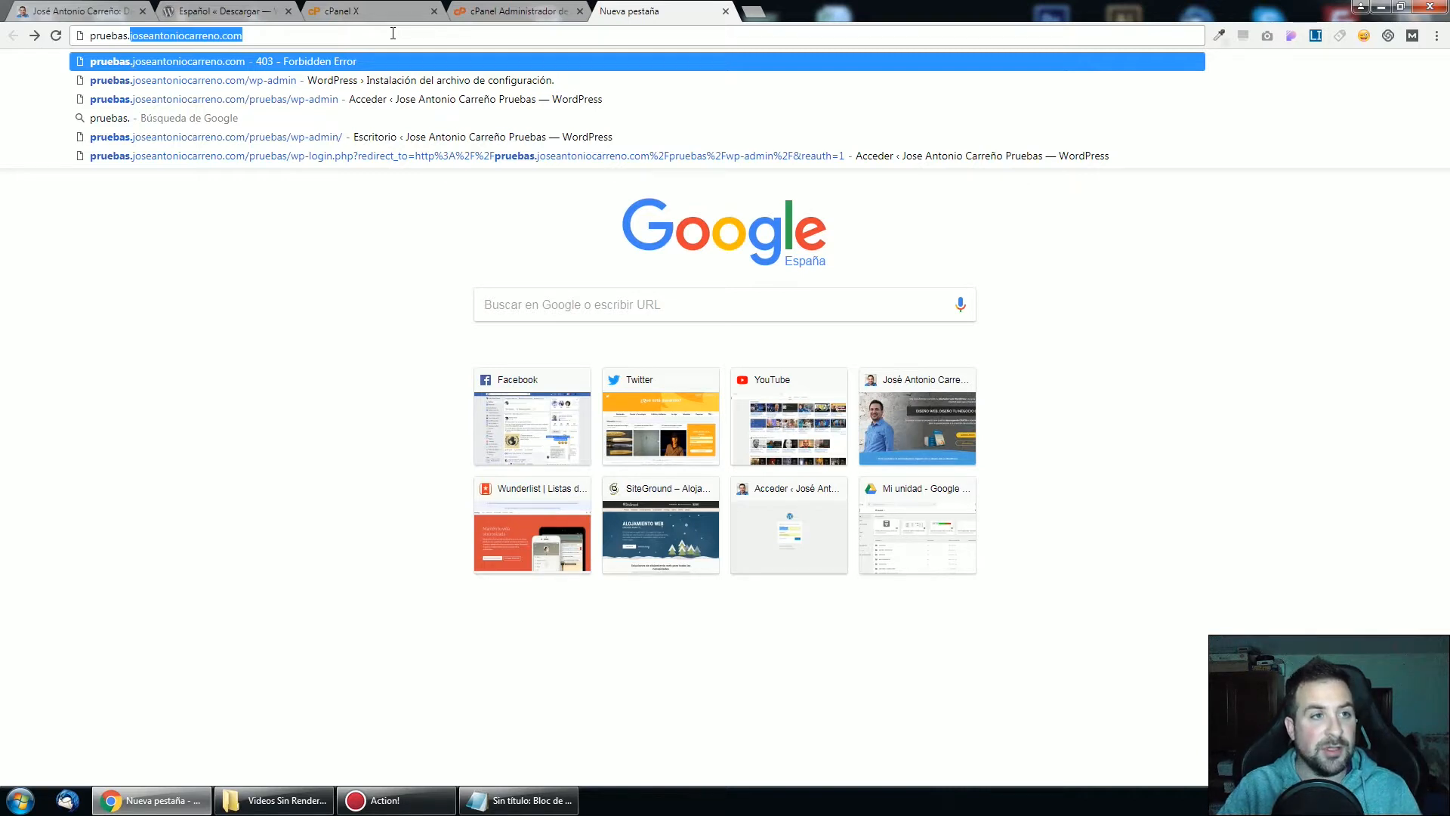
key("Right")
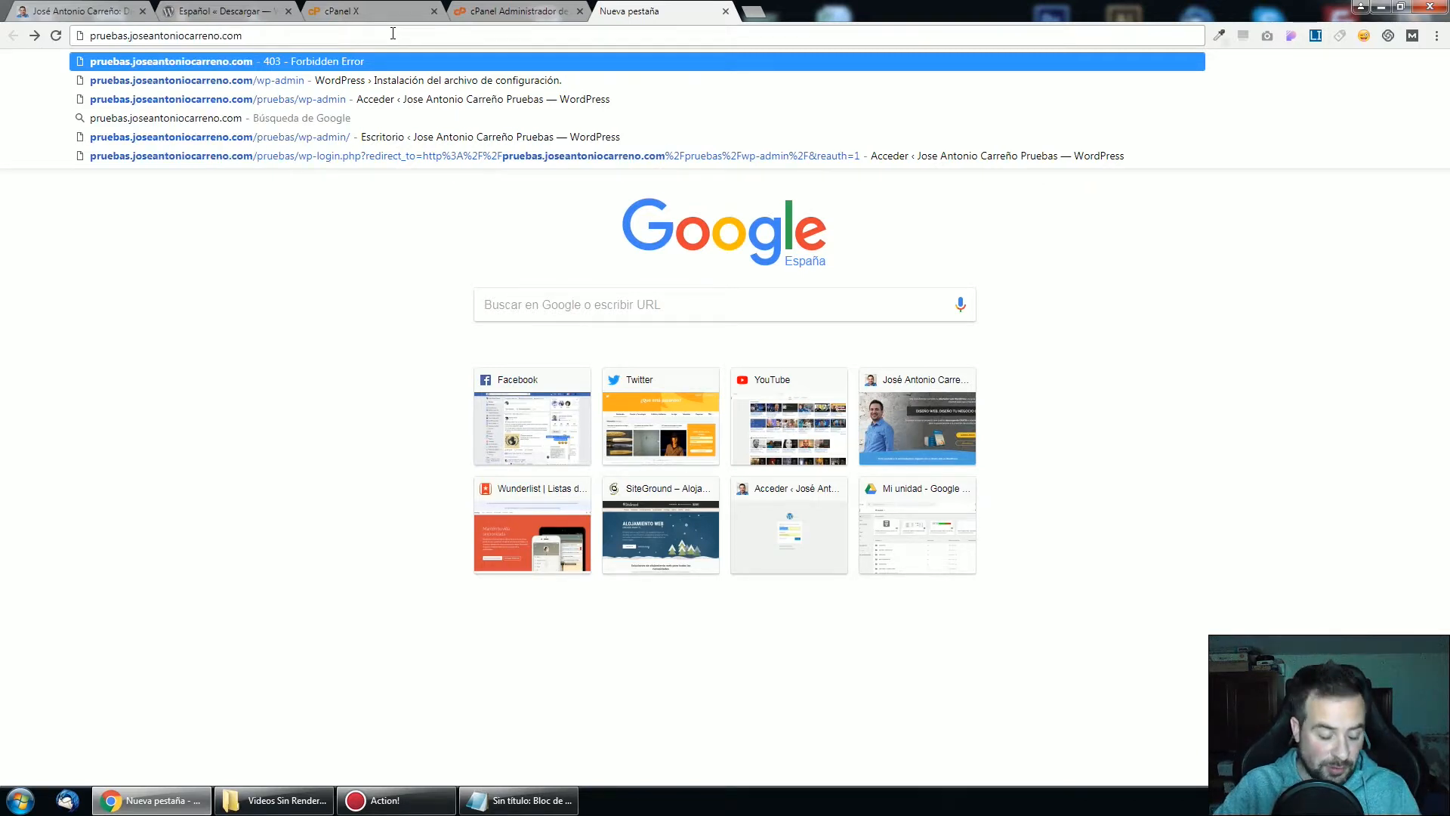
type("/wp-")
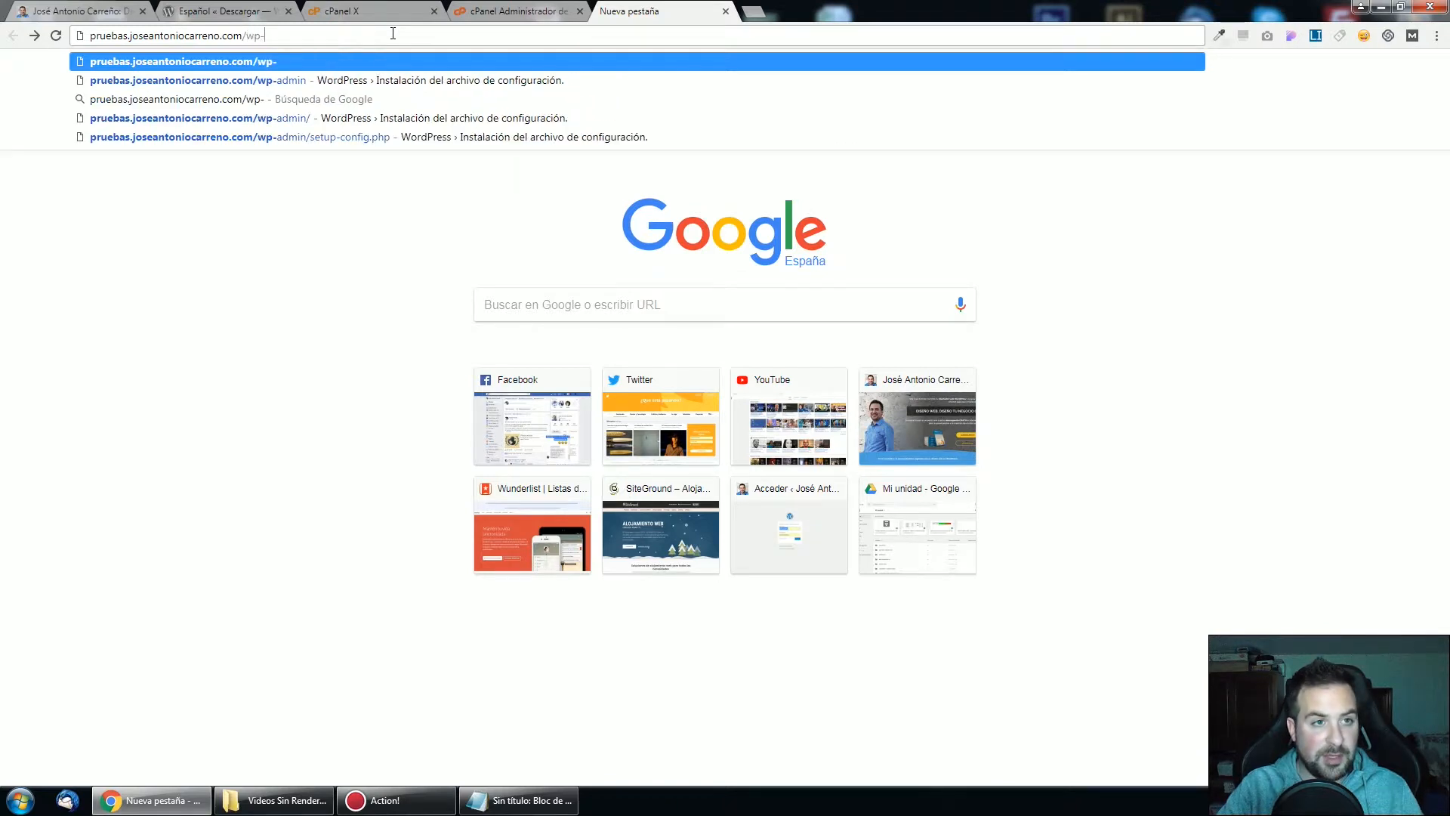
type("admin")
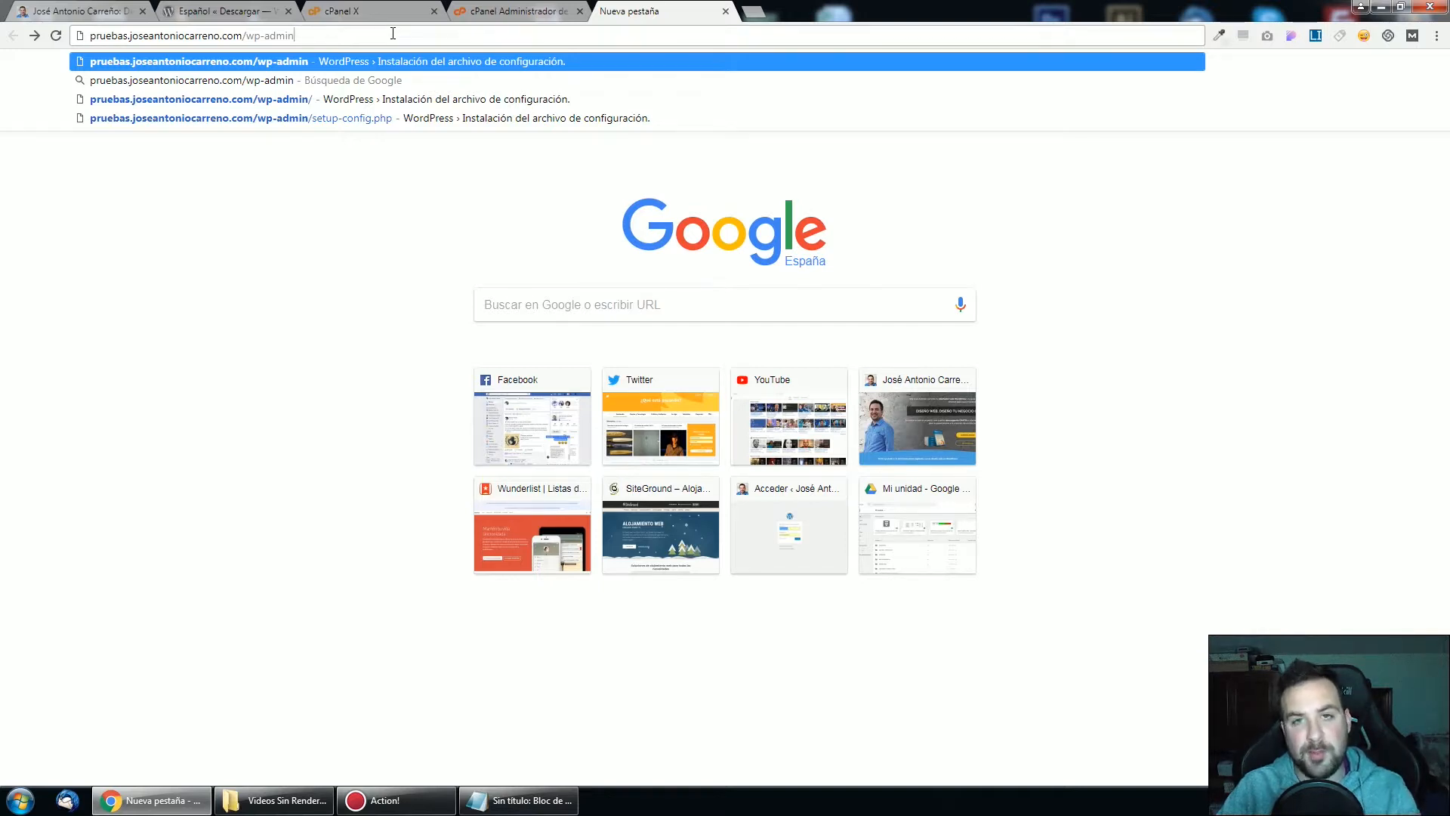
key("Return")
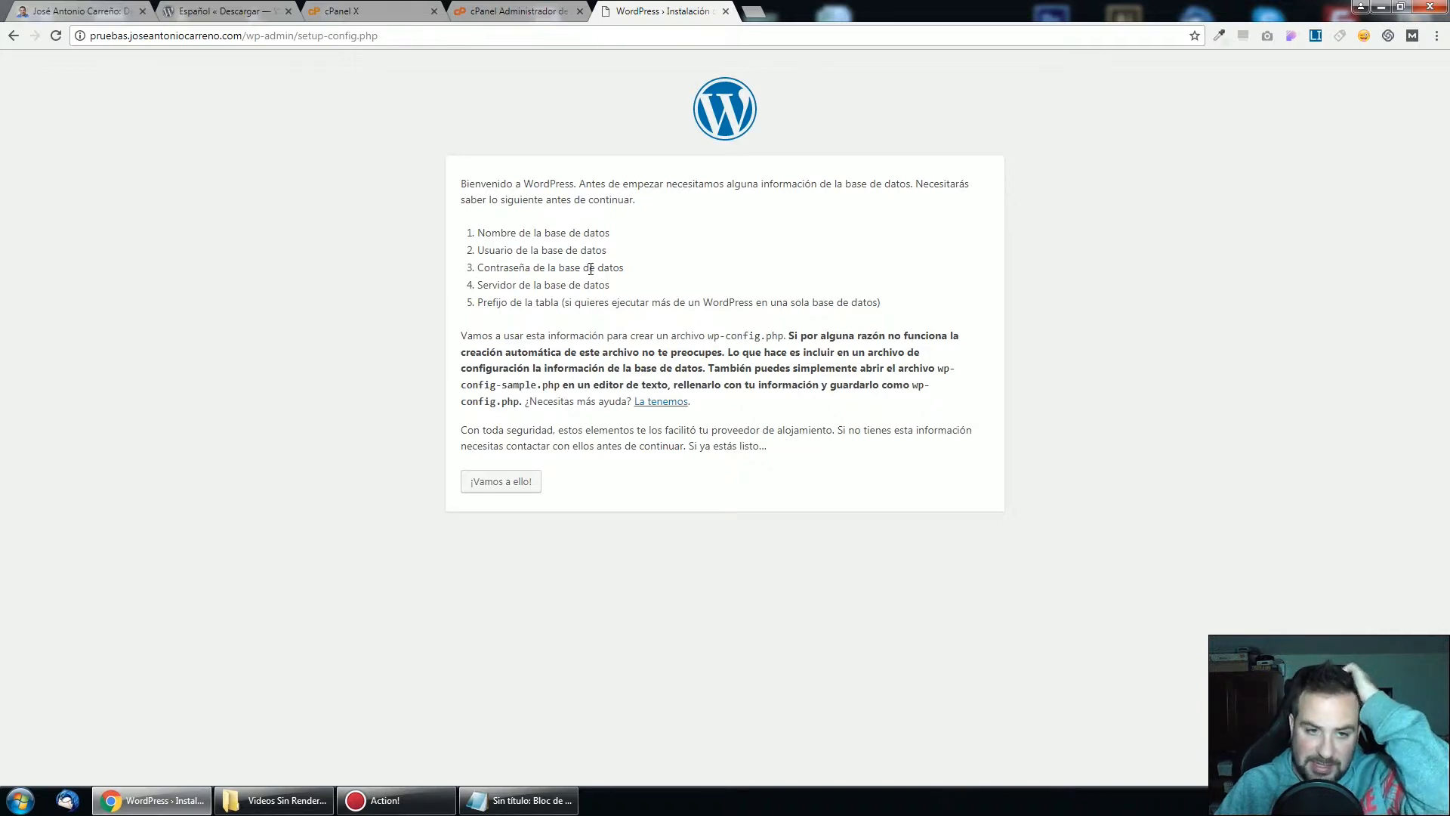
left_click(507, 487)
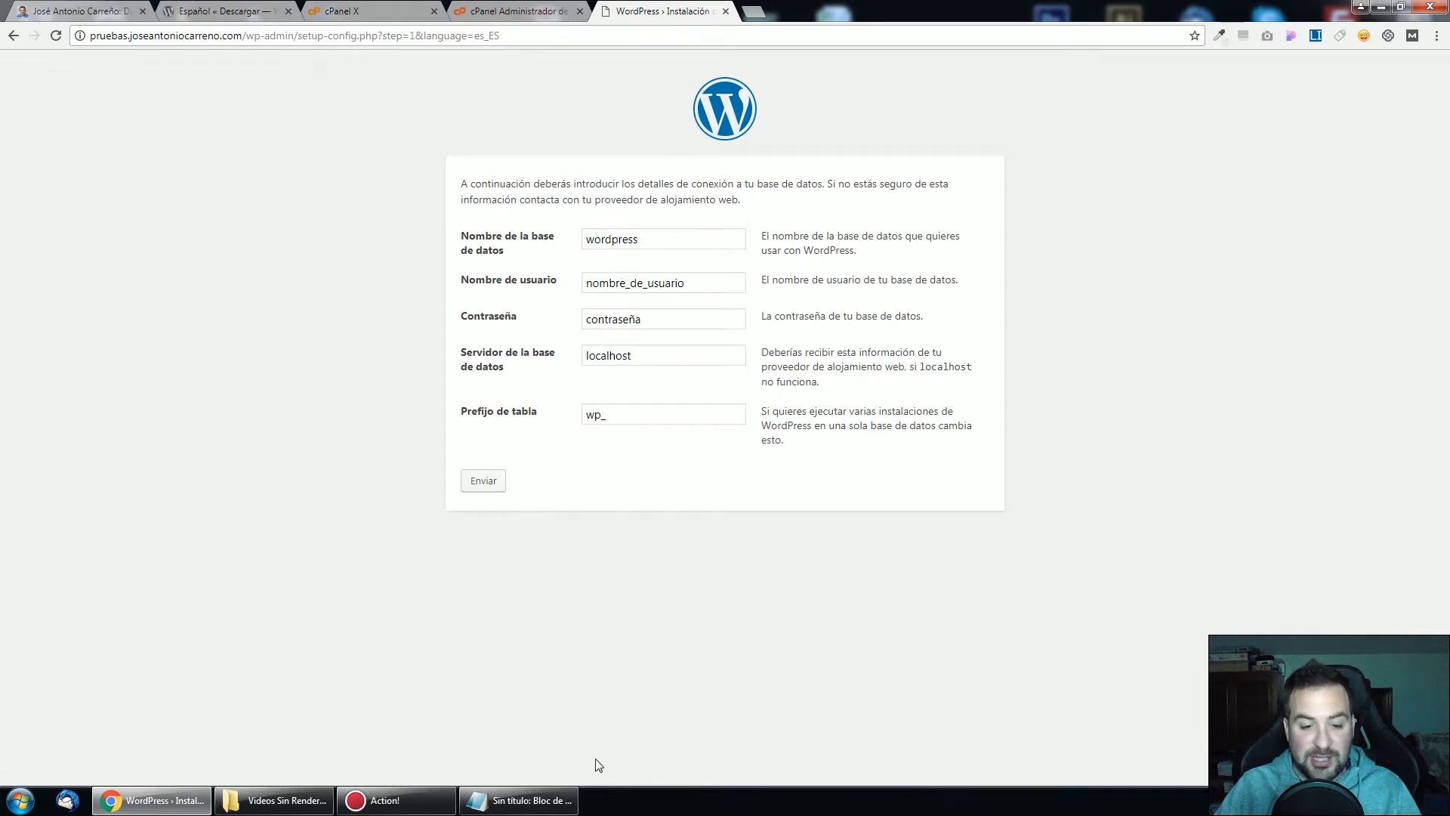
Copy the database name josean05_pruebaswp from the Notepad notes into the form's database name field
mouse_move(545, 807)
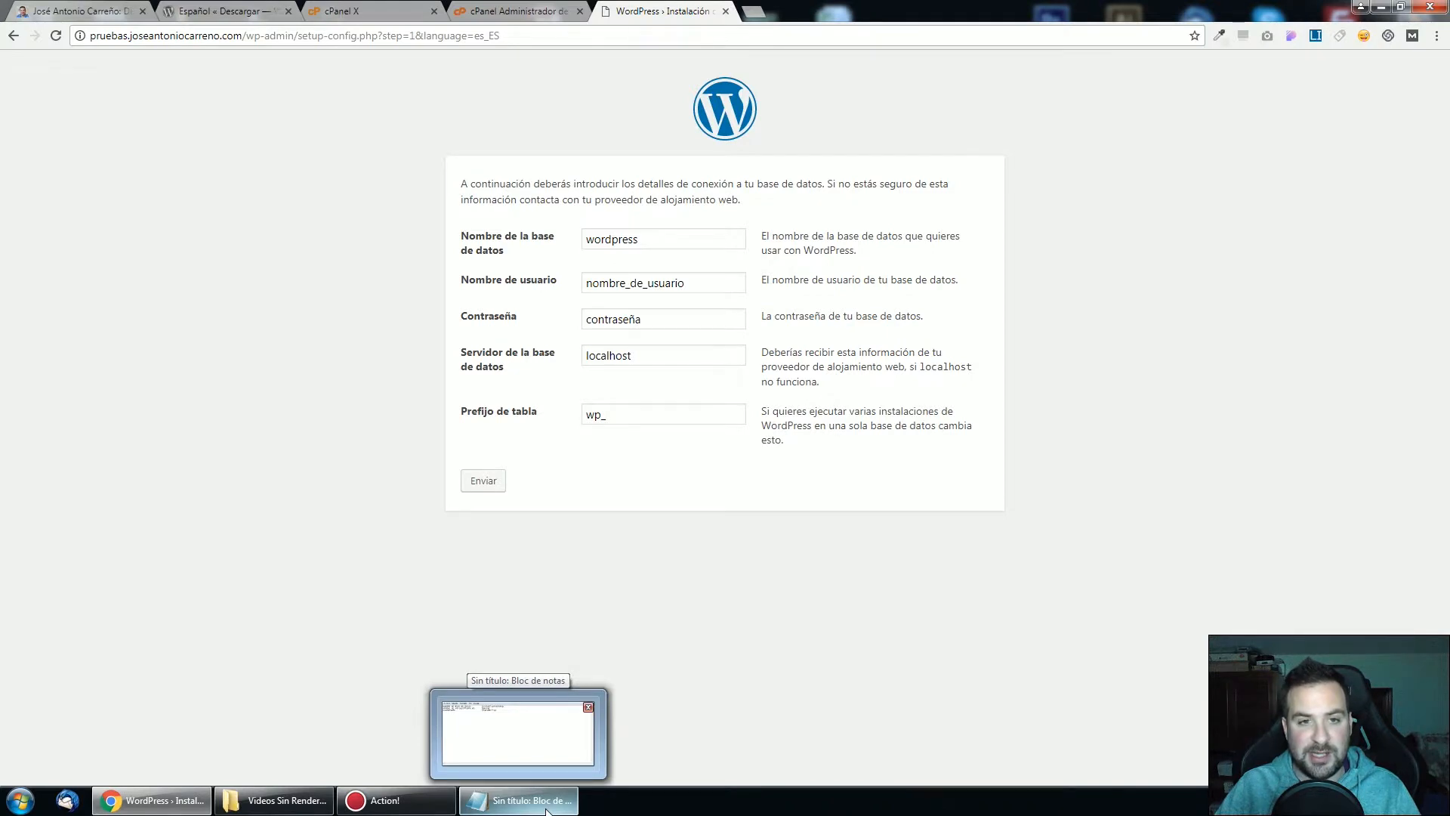
left_click(546, 806)
left_click_drag(645, 408, 532, 408)
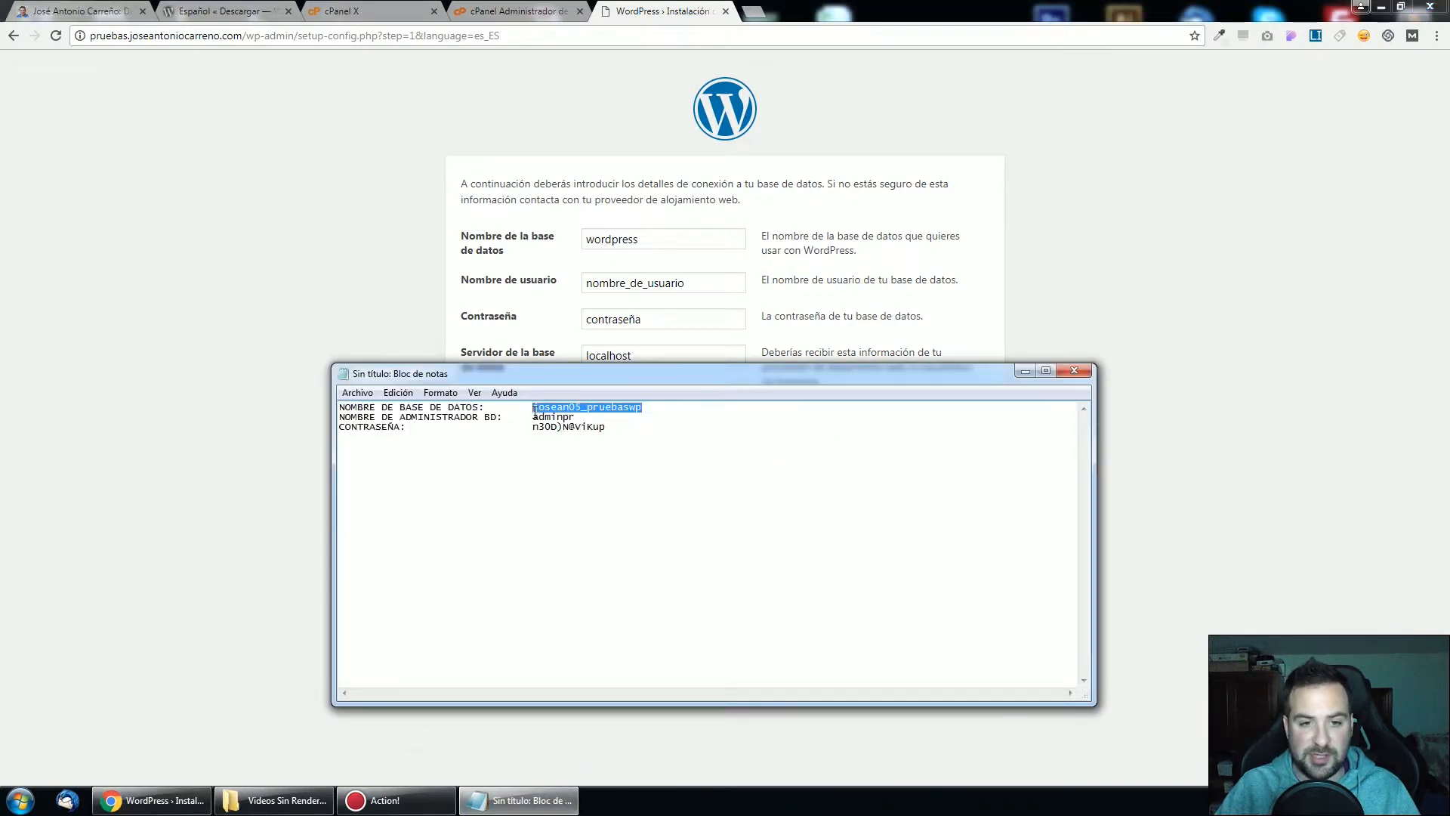
key("ctrl+c")
left_click(1017, 369)
double_click(631, 239)
key("ctrl+v")
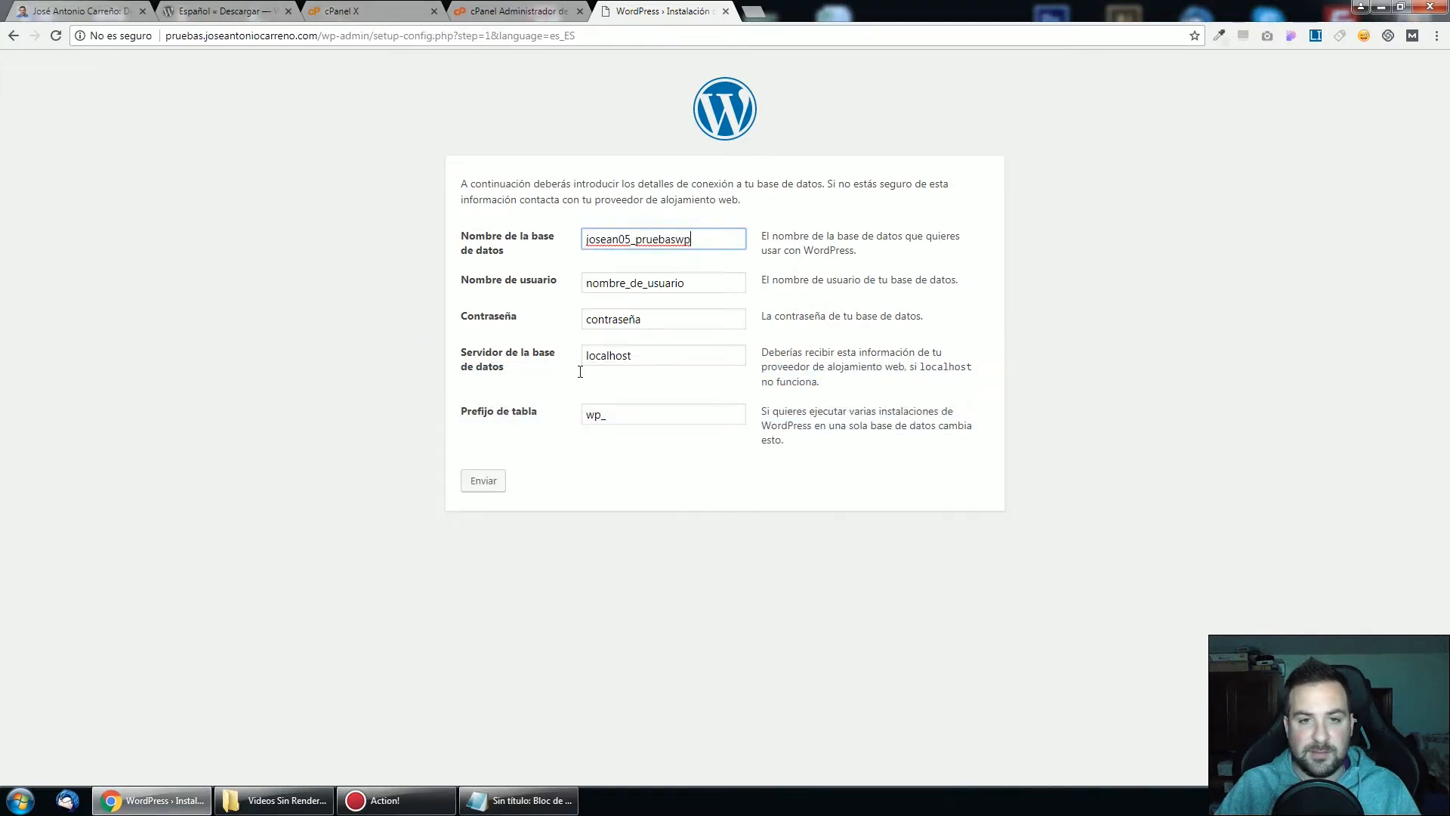
left_click(521, 800)
left_click(572, 417)
left_click_drag(572, 417, 534, 417)
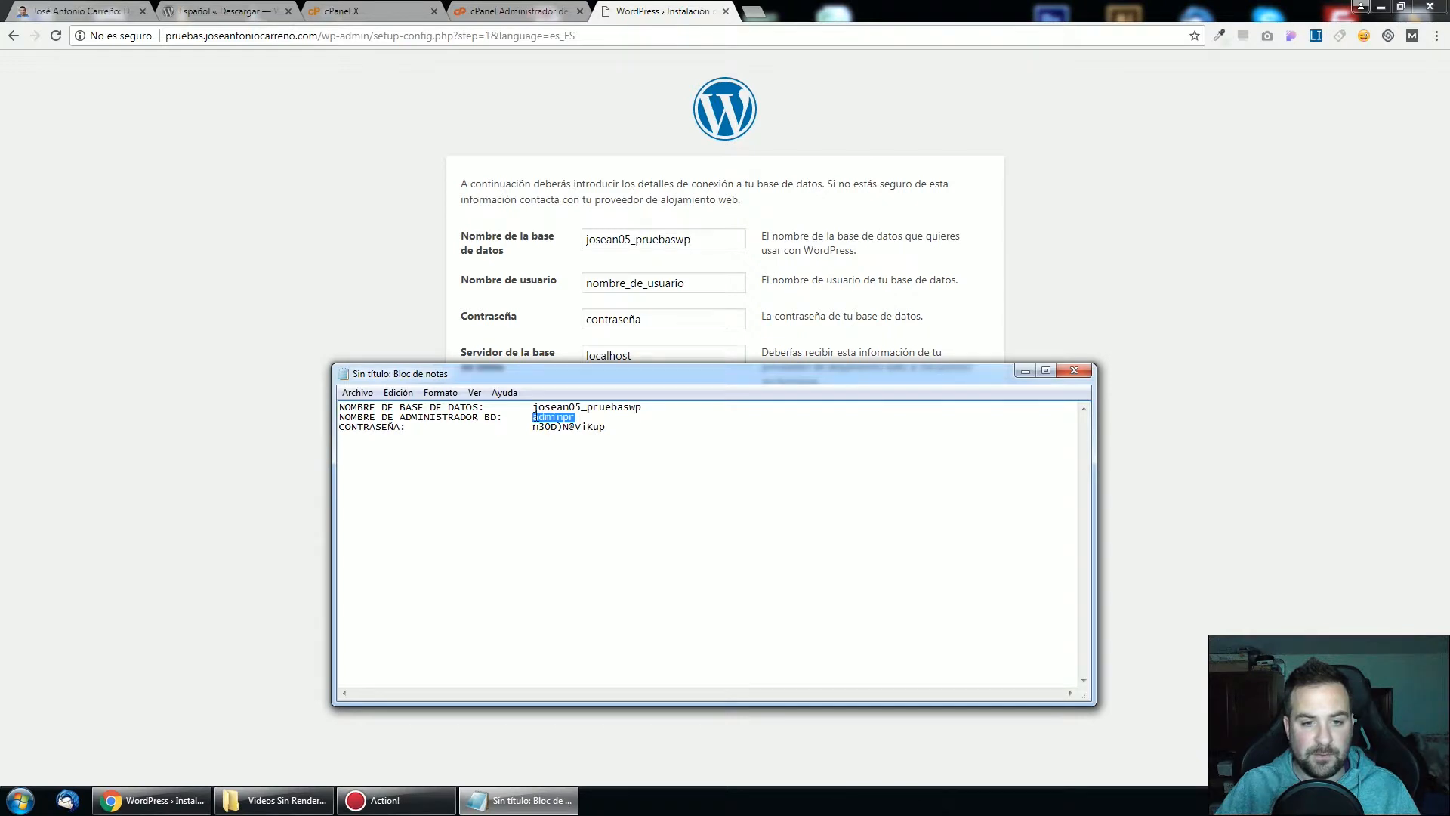
left_click(694, 279)
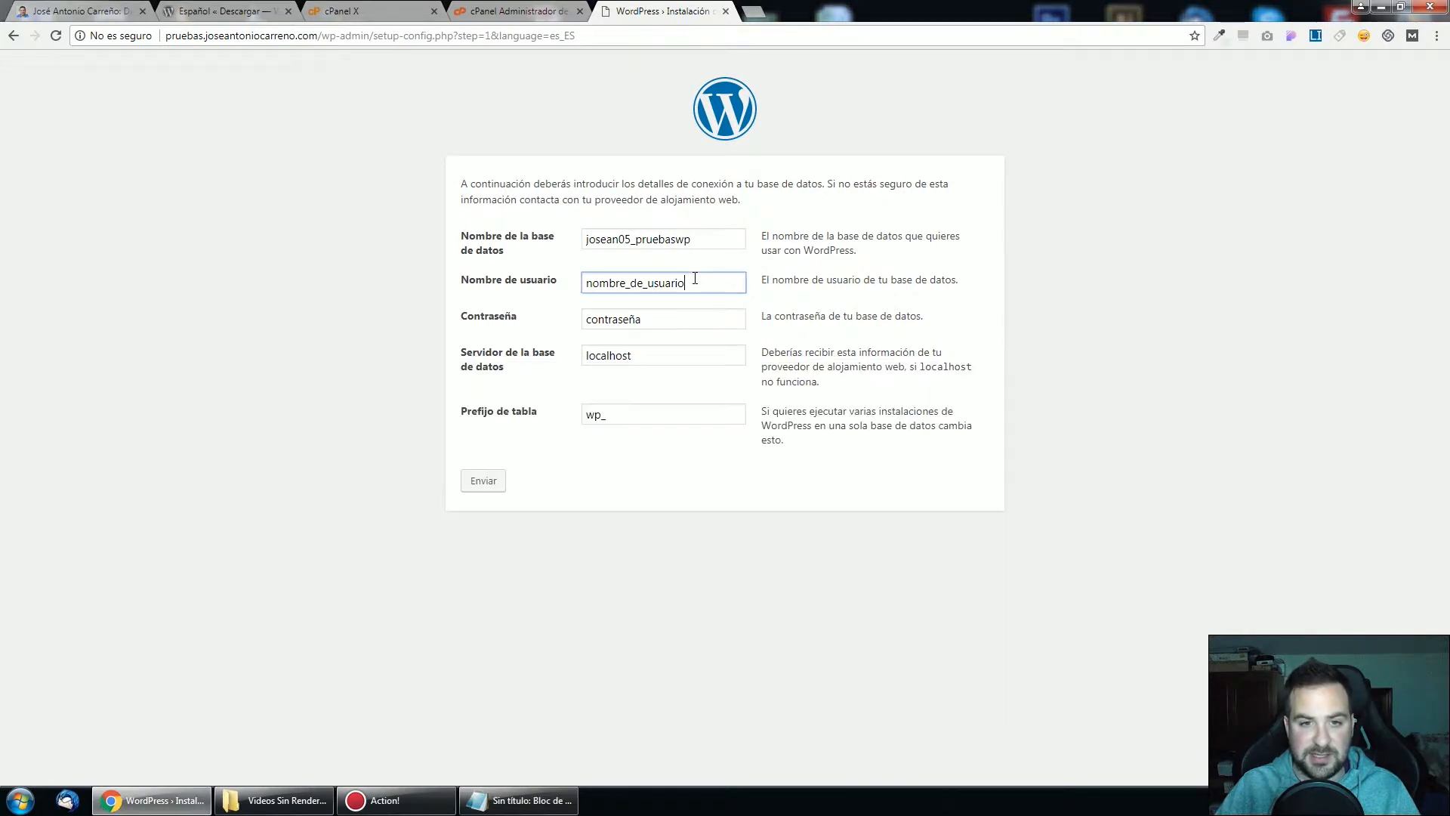
left_click_drag(694, 280, 568, 286)
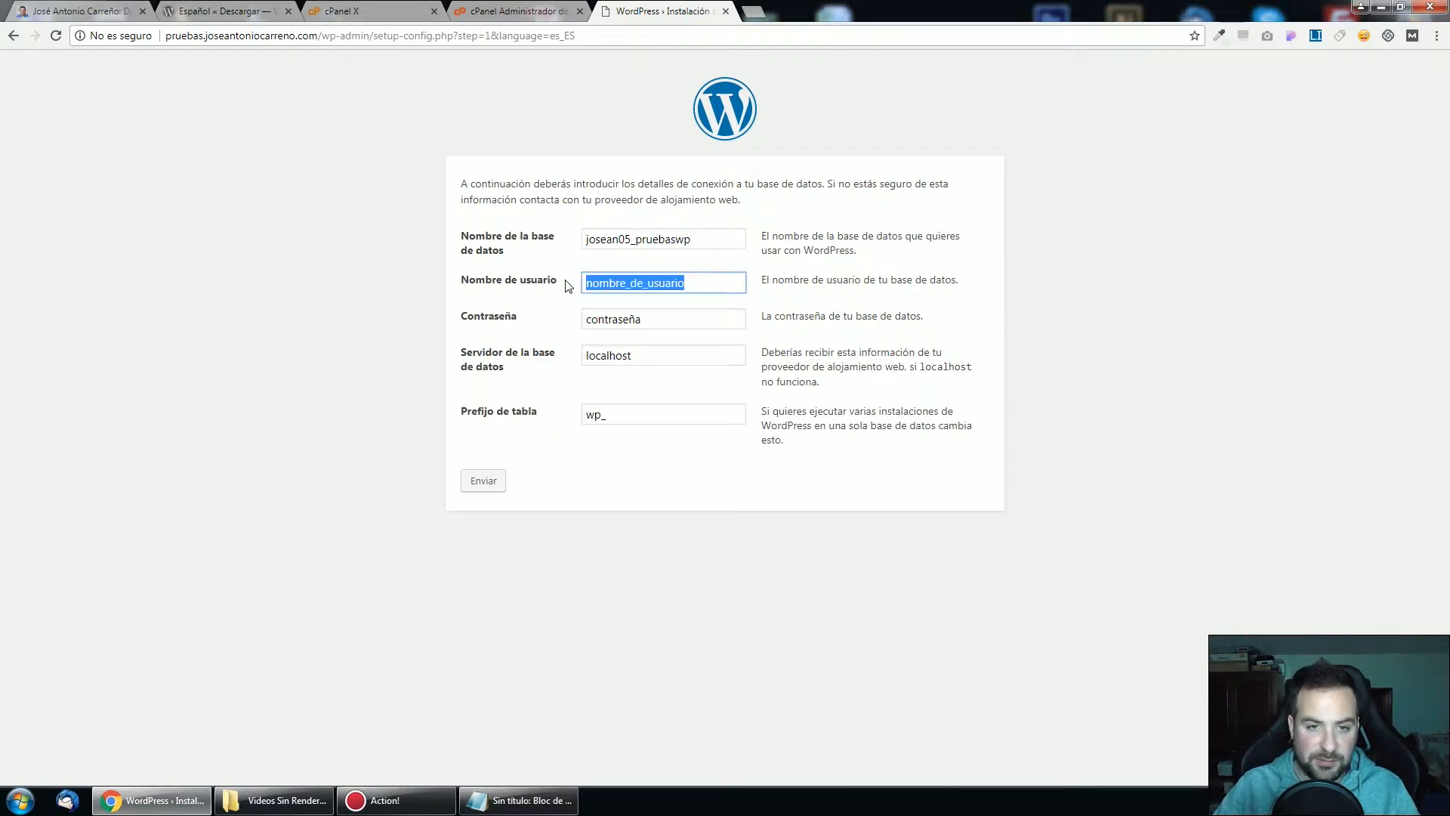
type("josean05_adminpr")
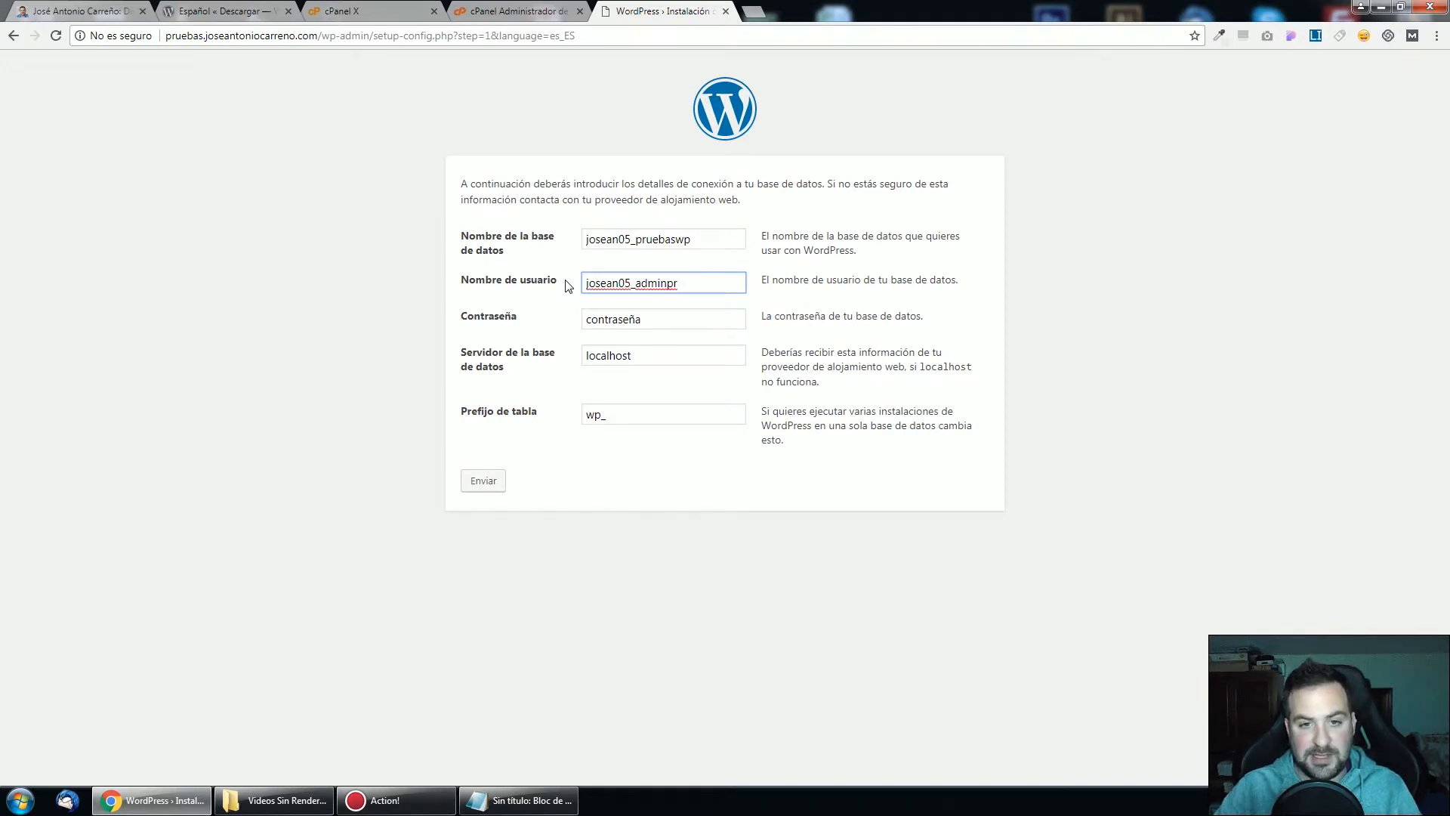
Copy the database password from the Notepad notes and paste it over the placeholder in the password field
left_click_drag(653, 333, 569, 329)
left_click(509, 806)
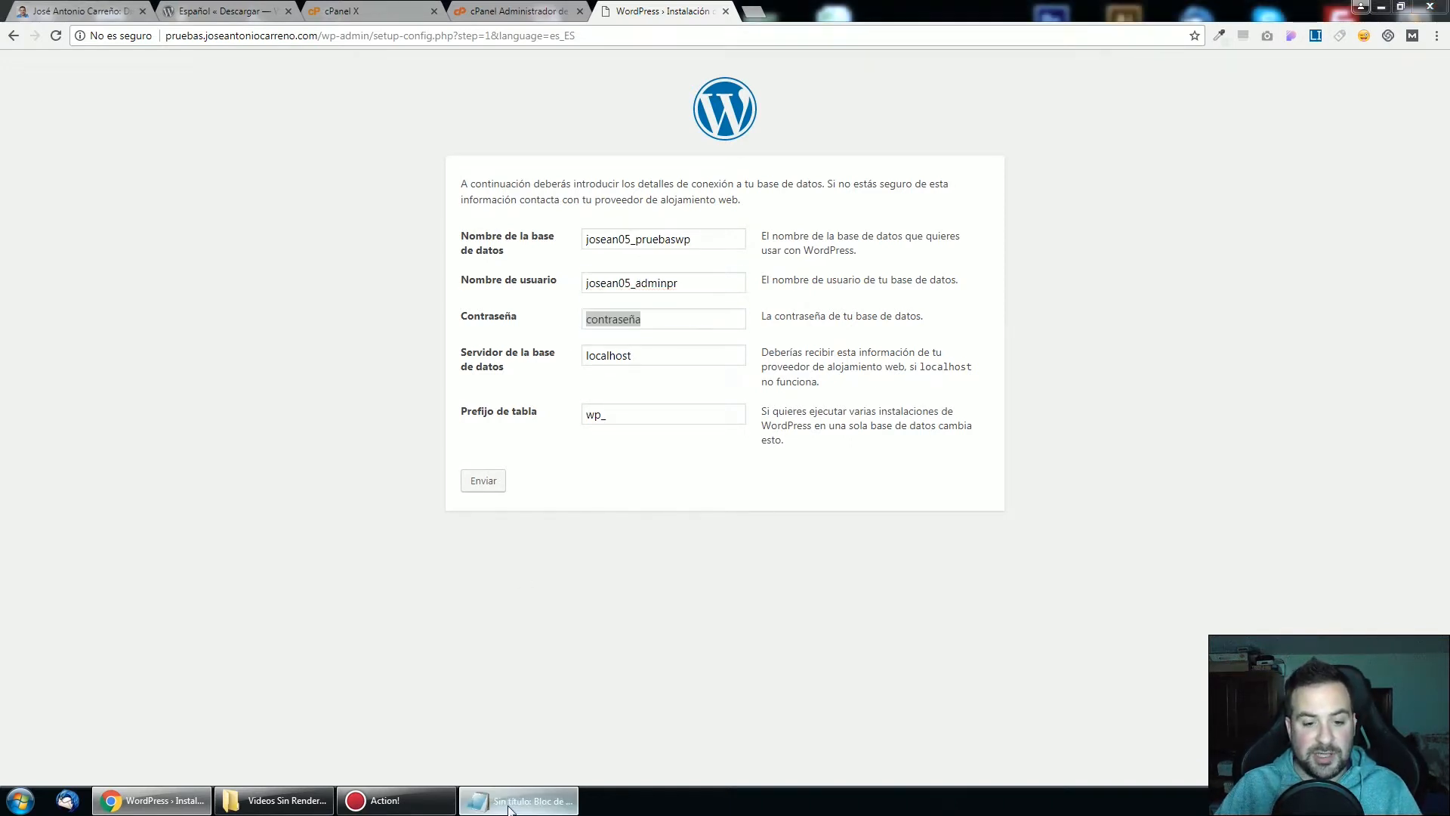
left_click_drag(605, 427, 535, 428)
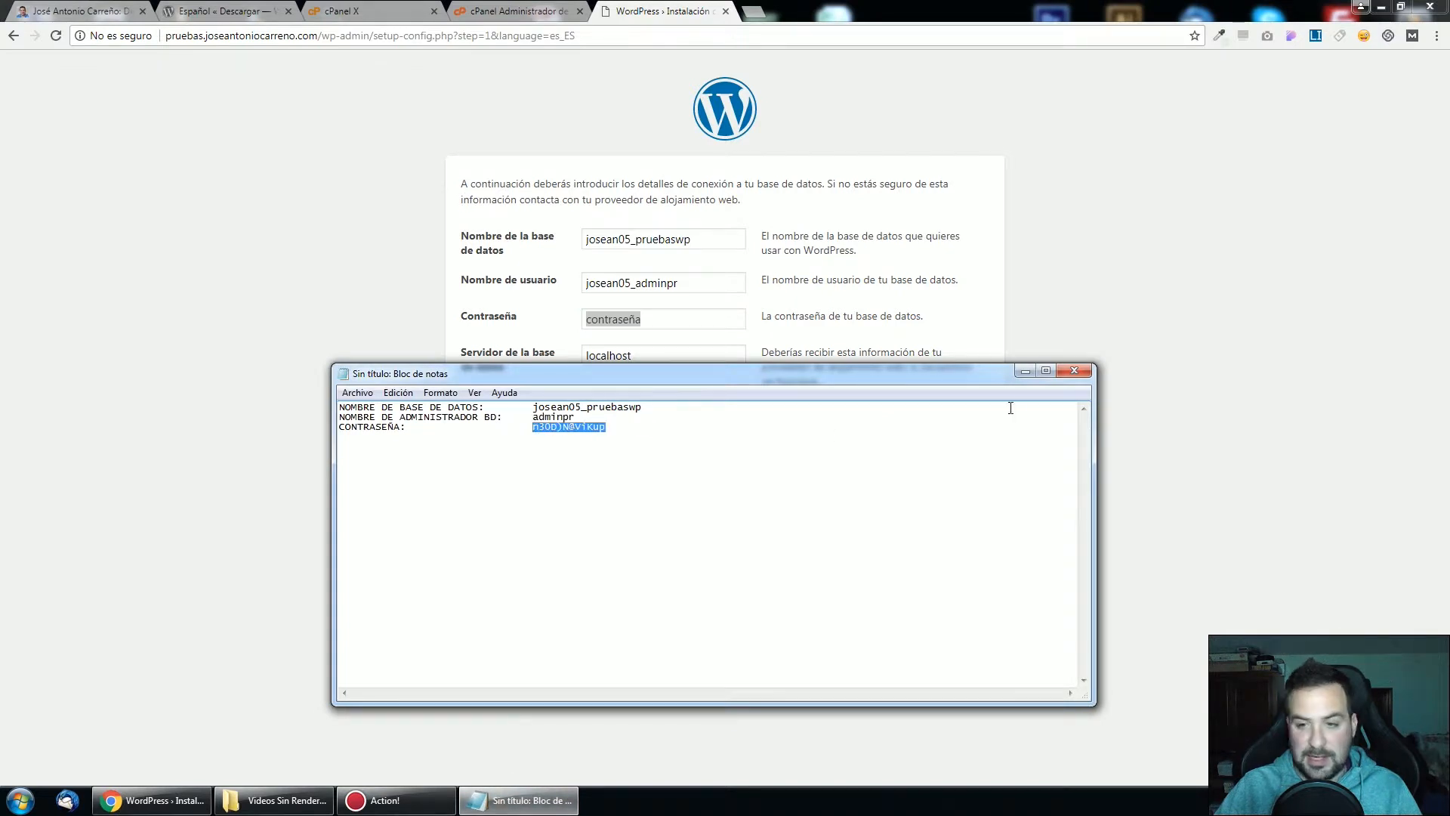
key("ctrl+c")
left_click(1024, 371)
key("ctrl+v")
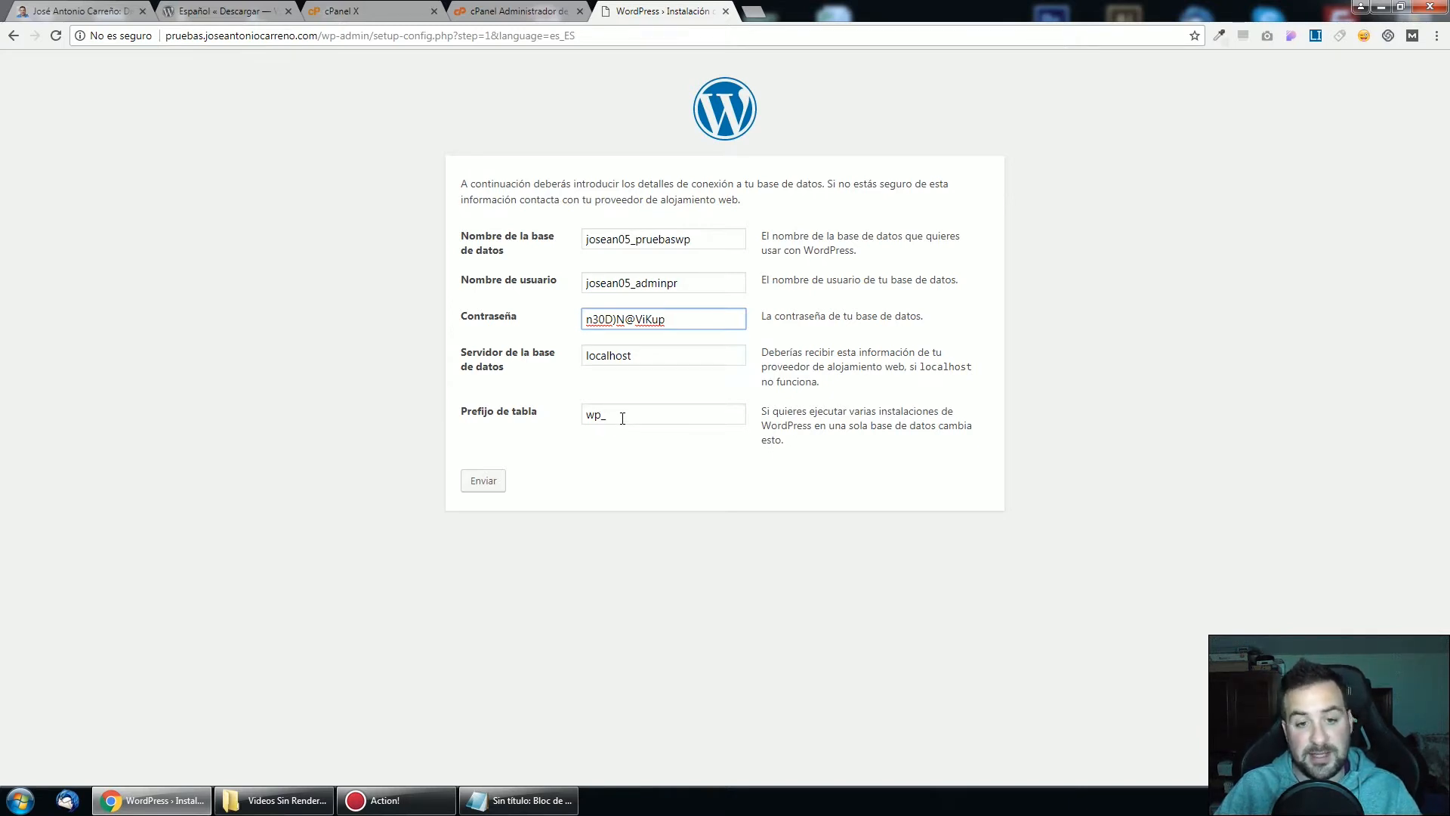
Set the table prefix to josepruebas_, submit the database details and run the WordPress installation
left_click_drag(601, 415, 583, 414)
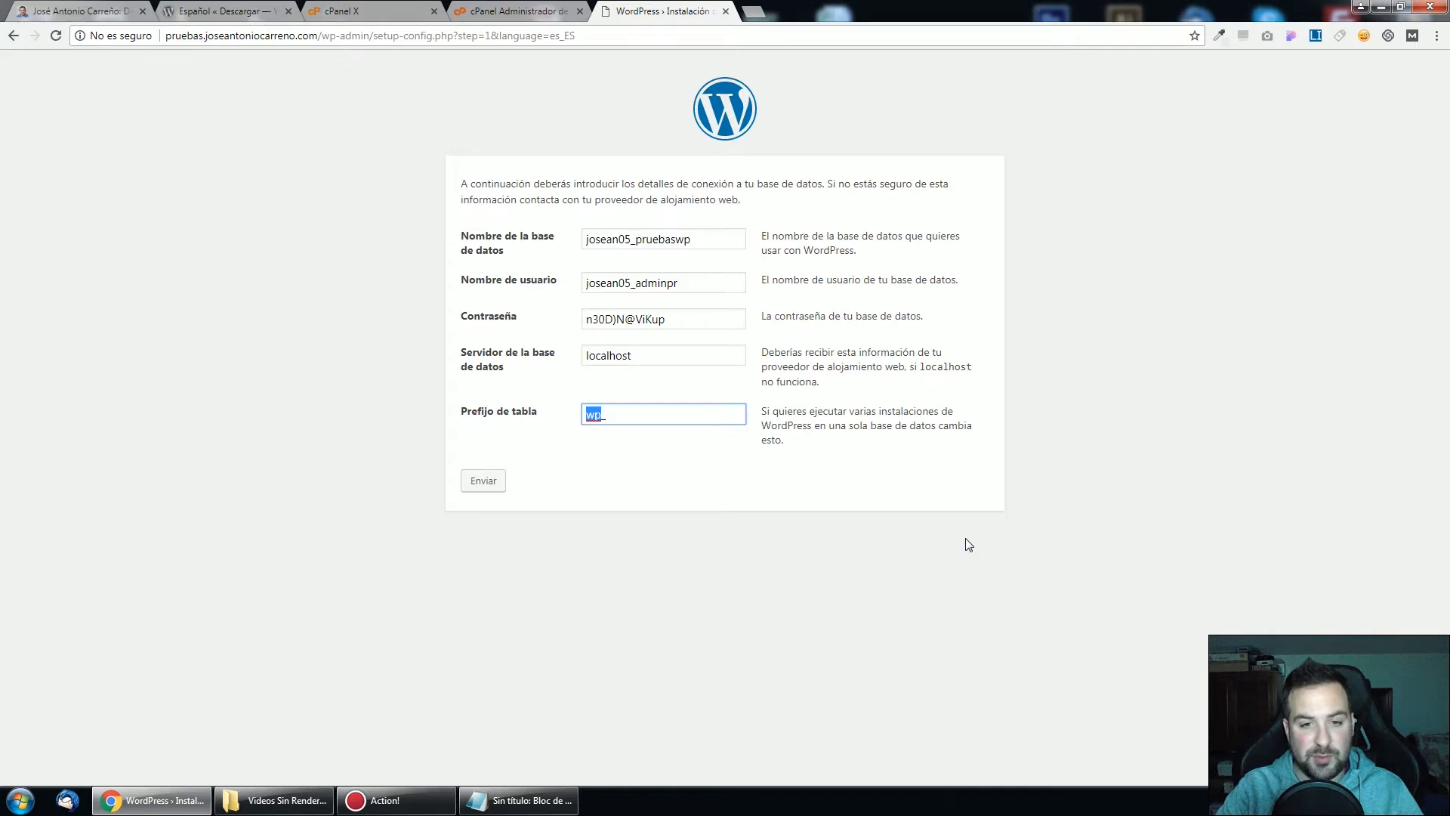
type("josepruebas")
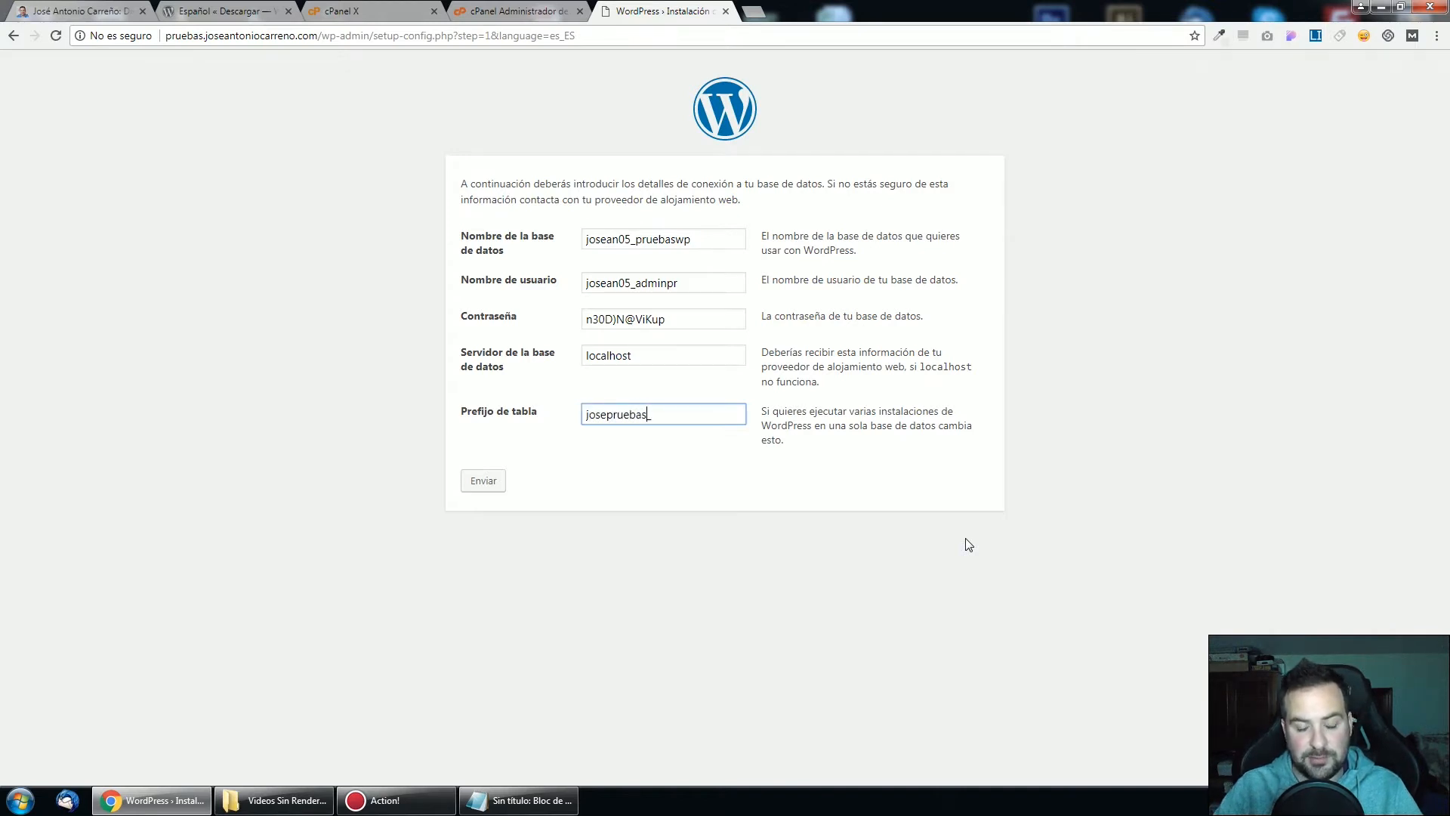
left_click(500, 484)
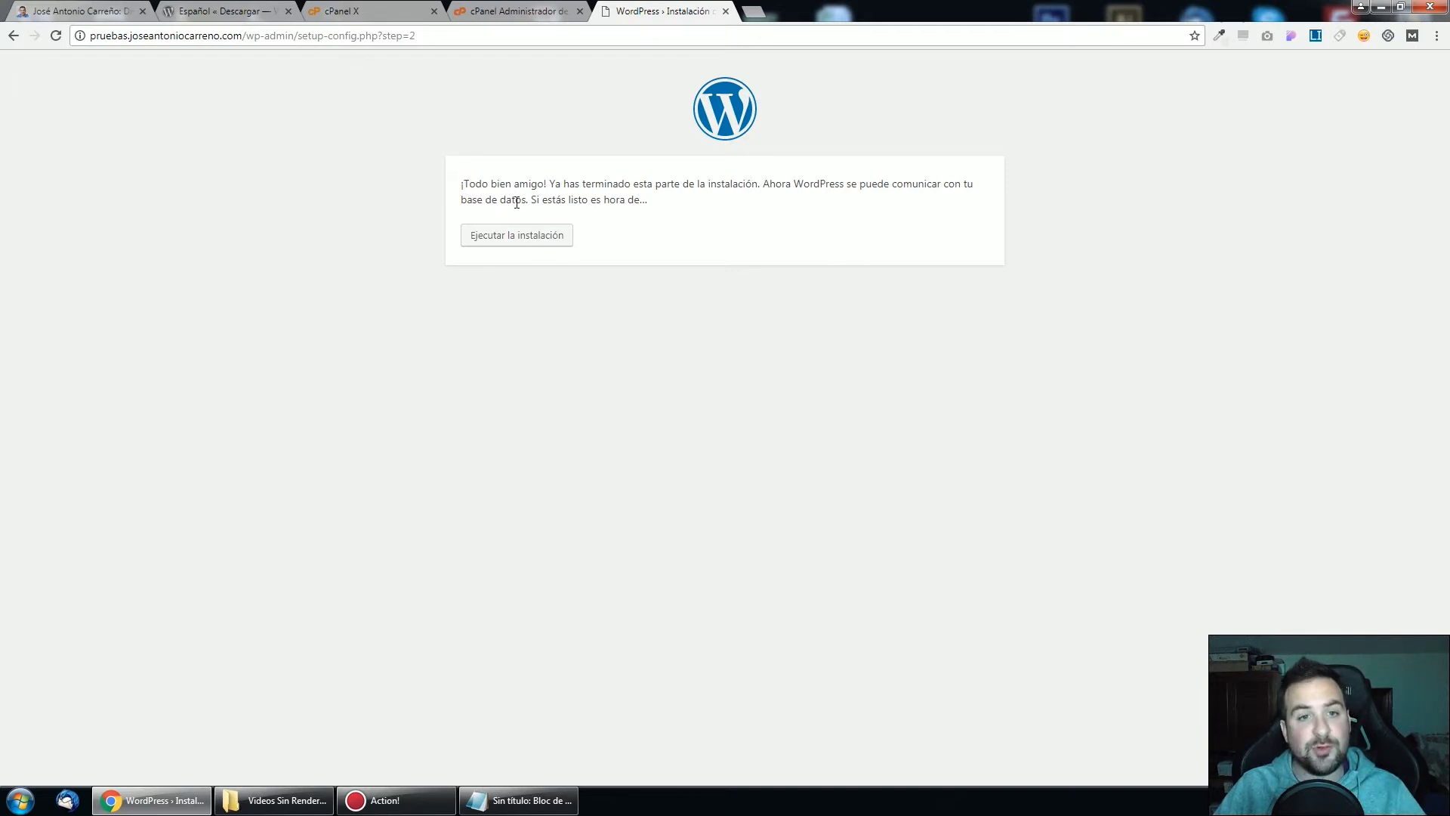
left_click(530, 241)
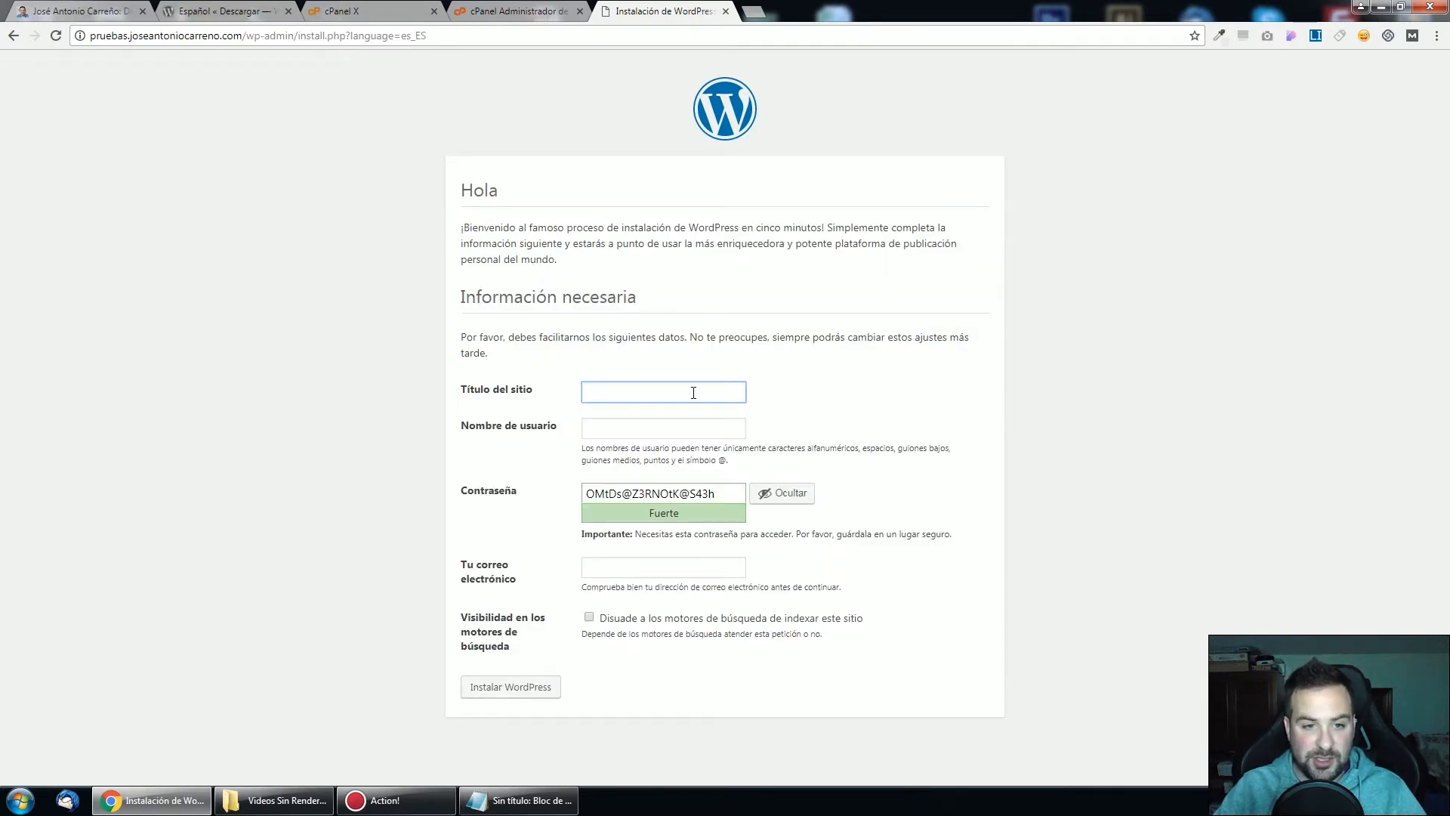
Enter "Jose Pruebas" as the site title and jose_pruebas as the WordPress user name
type("Jose Pruebas")
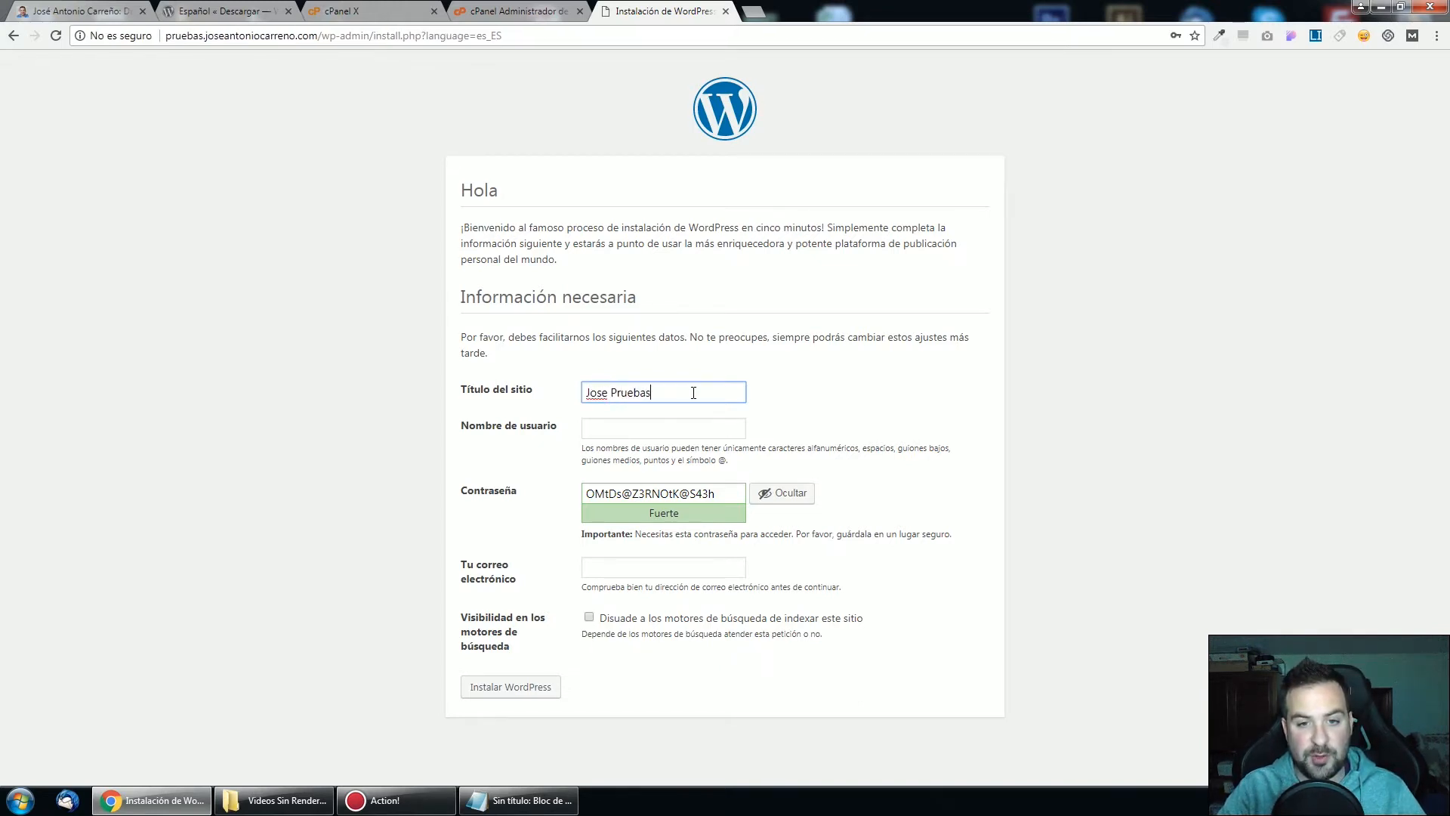
left_click_drag(687, 393, 513, 413)
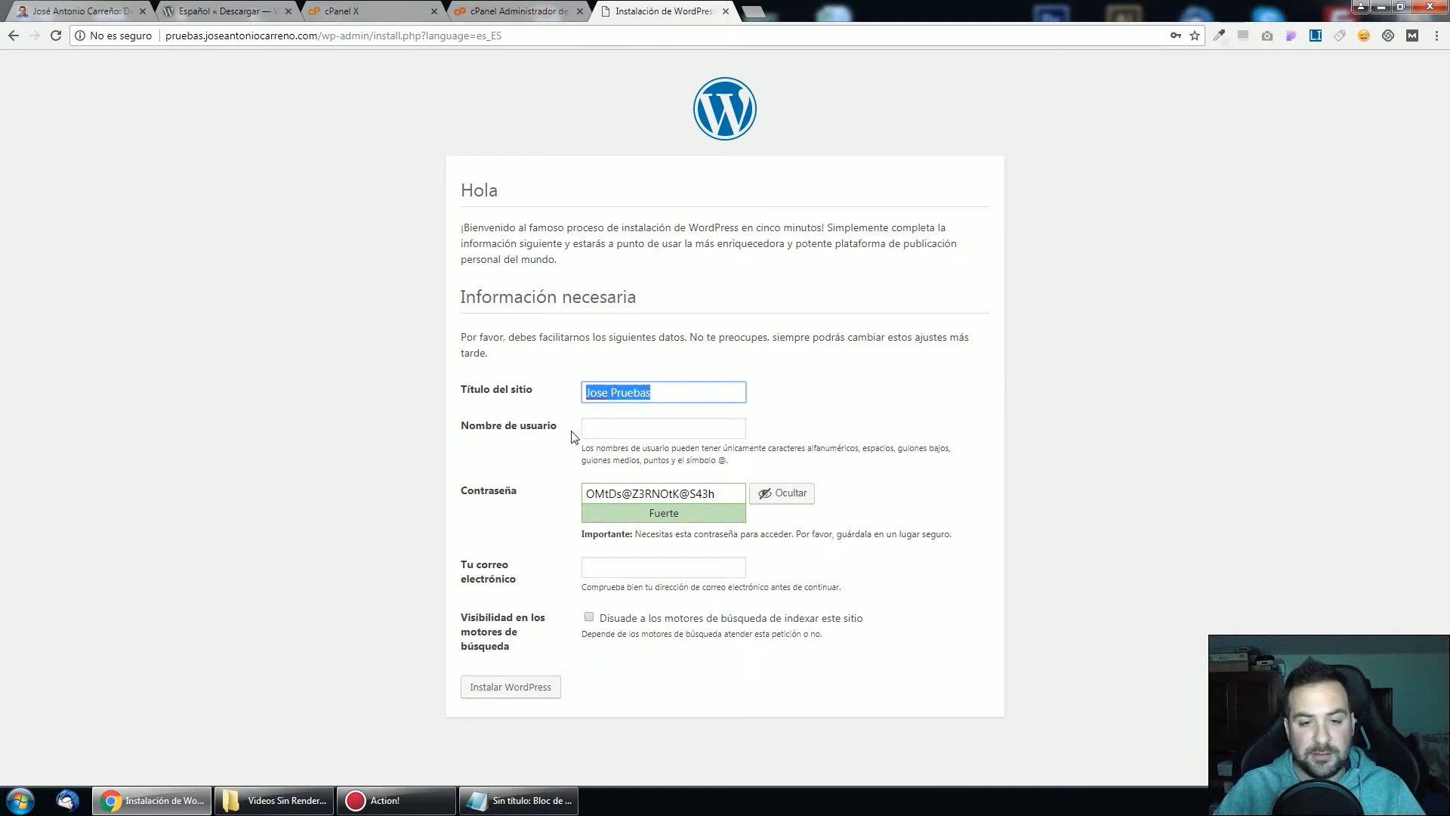
left_click(594, 427)
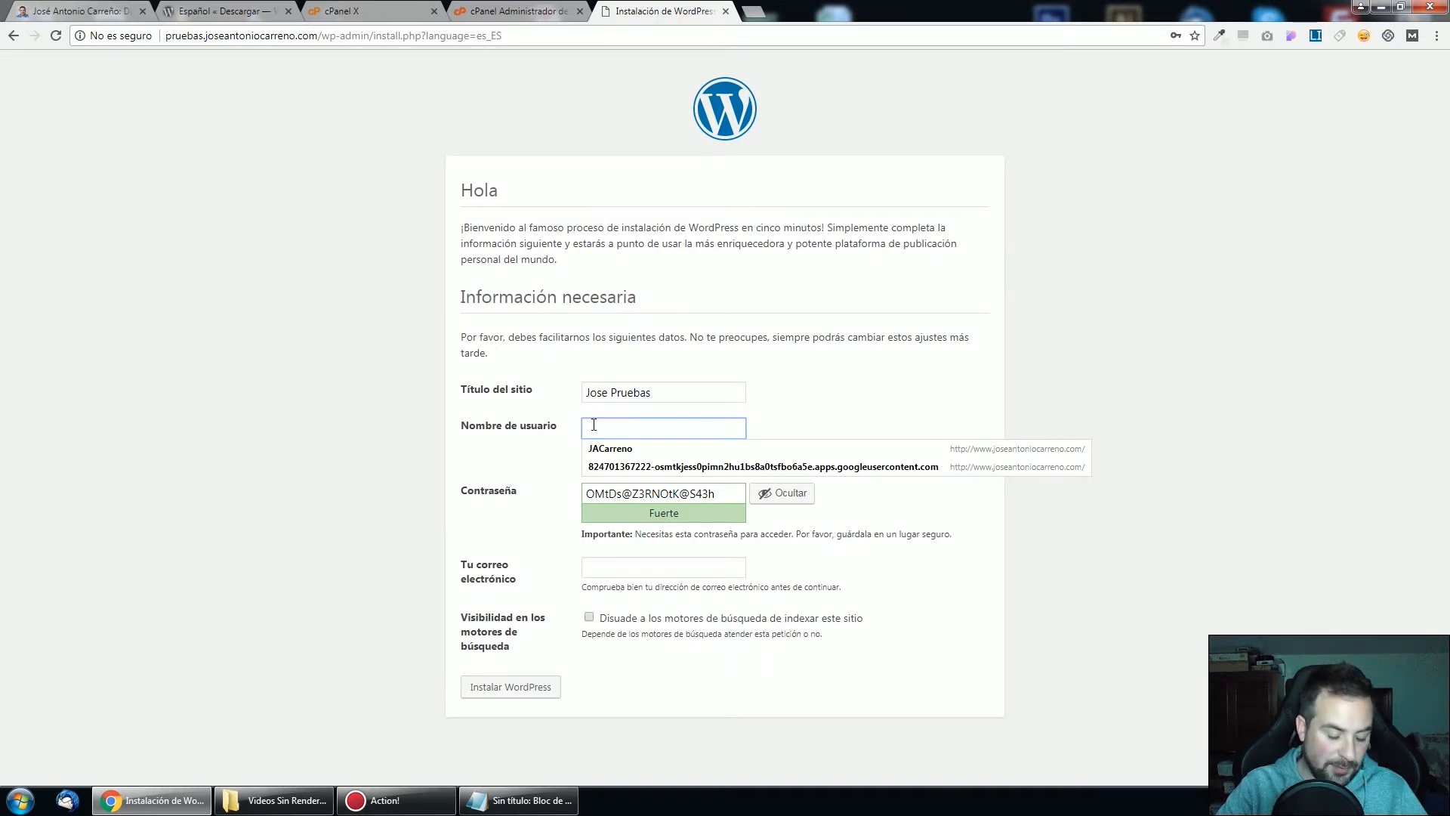
type("jose_pruebas")
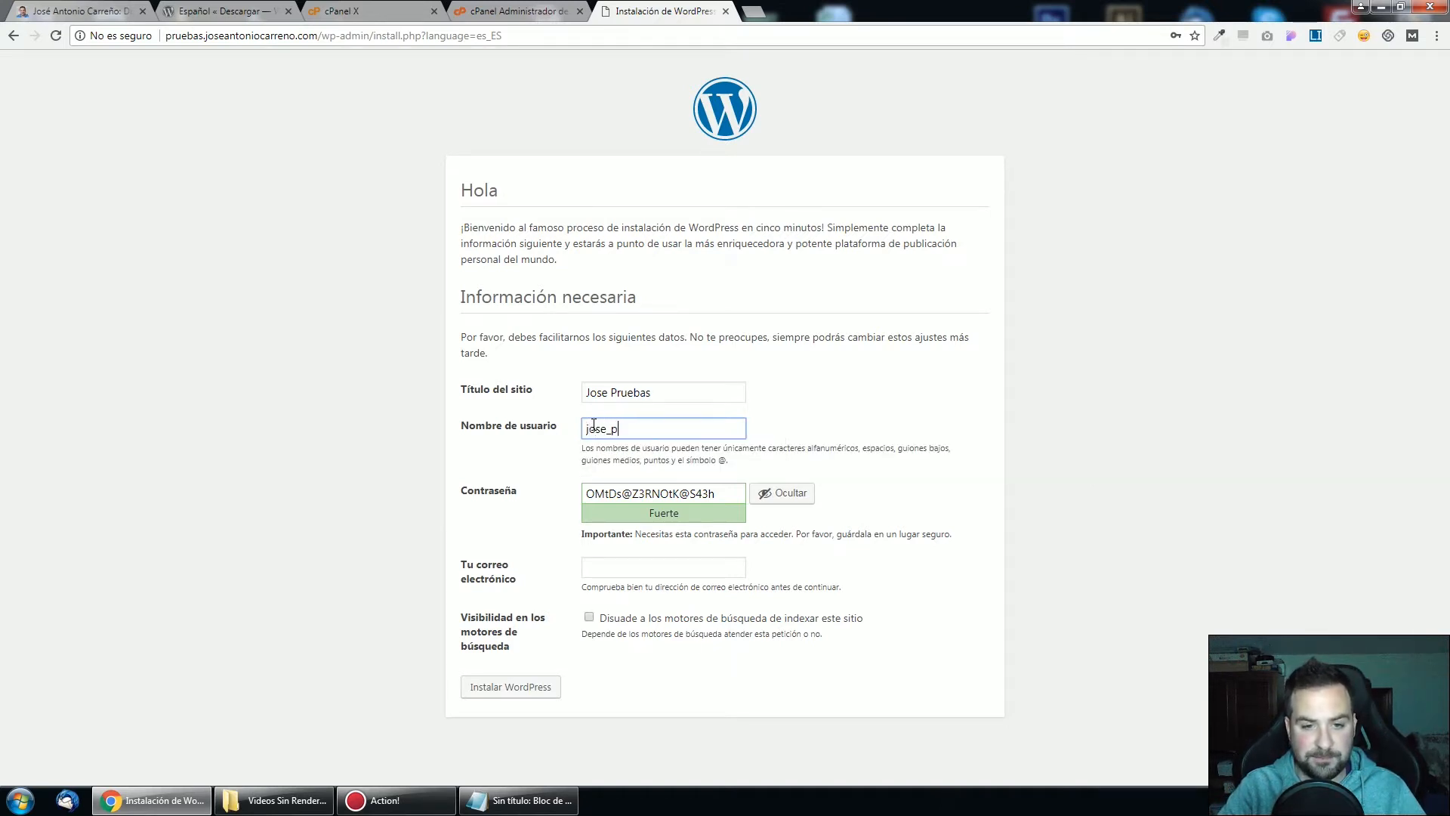
Switch to the Notepad notes and start a USUARIO WP entry below the database credentials, leaving a blank gap
left_click(564, 804)
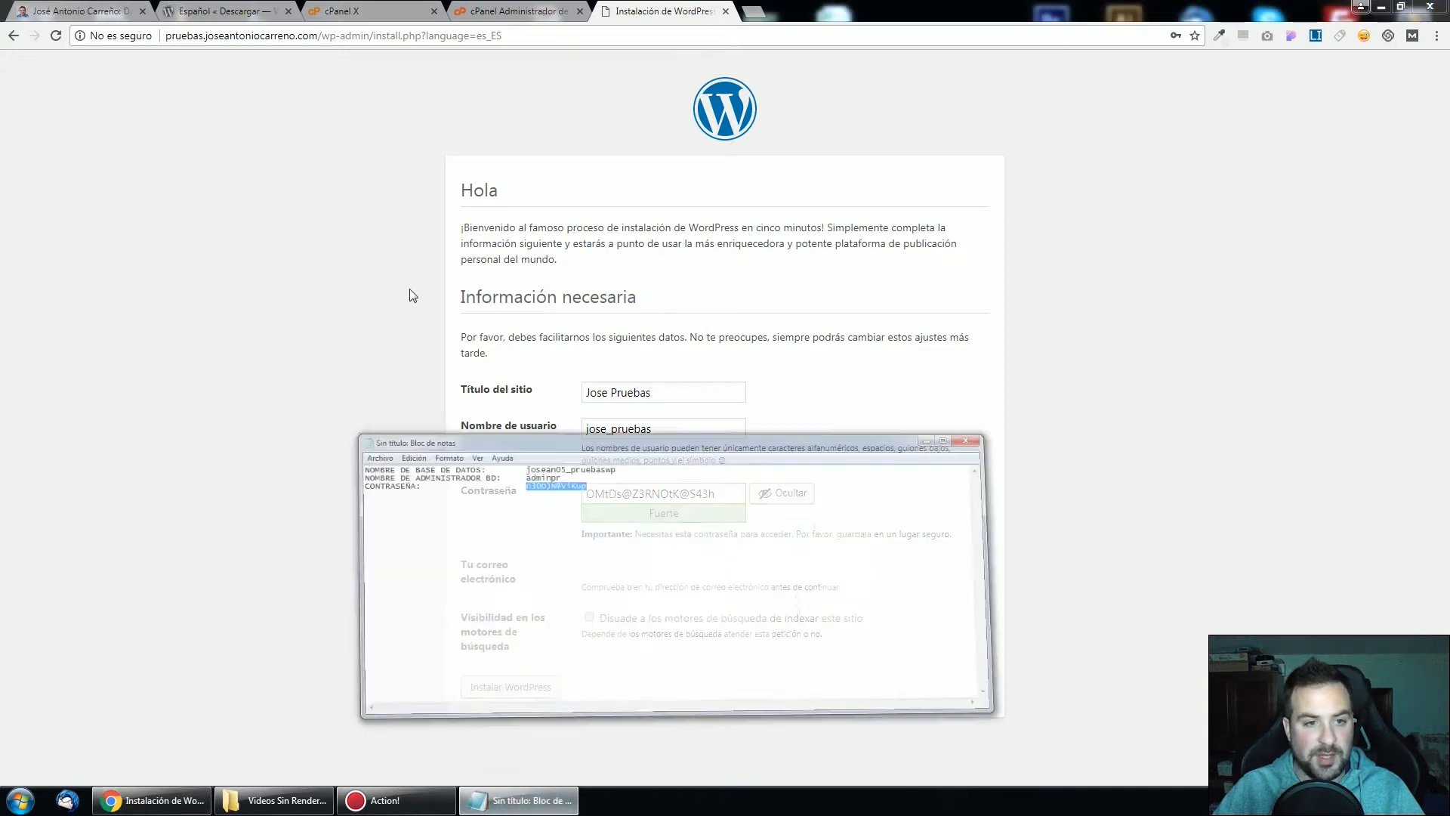
left_click(654, 440)
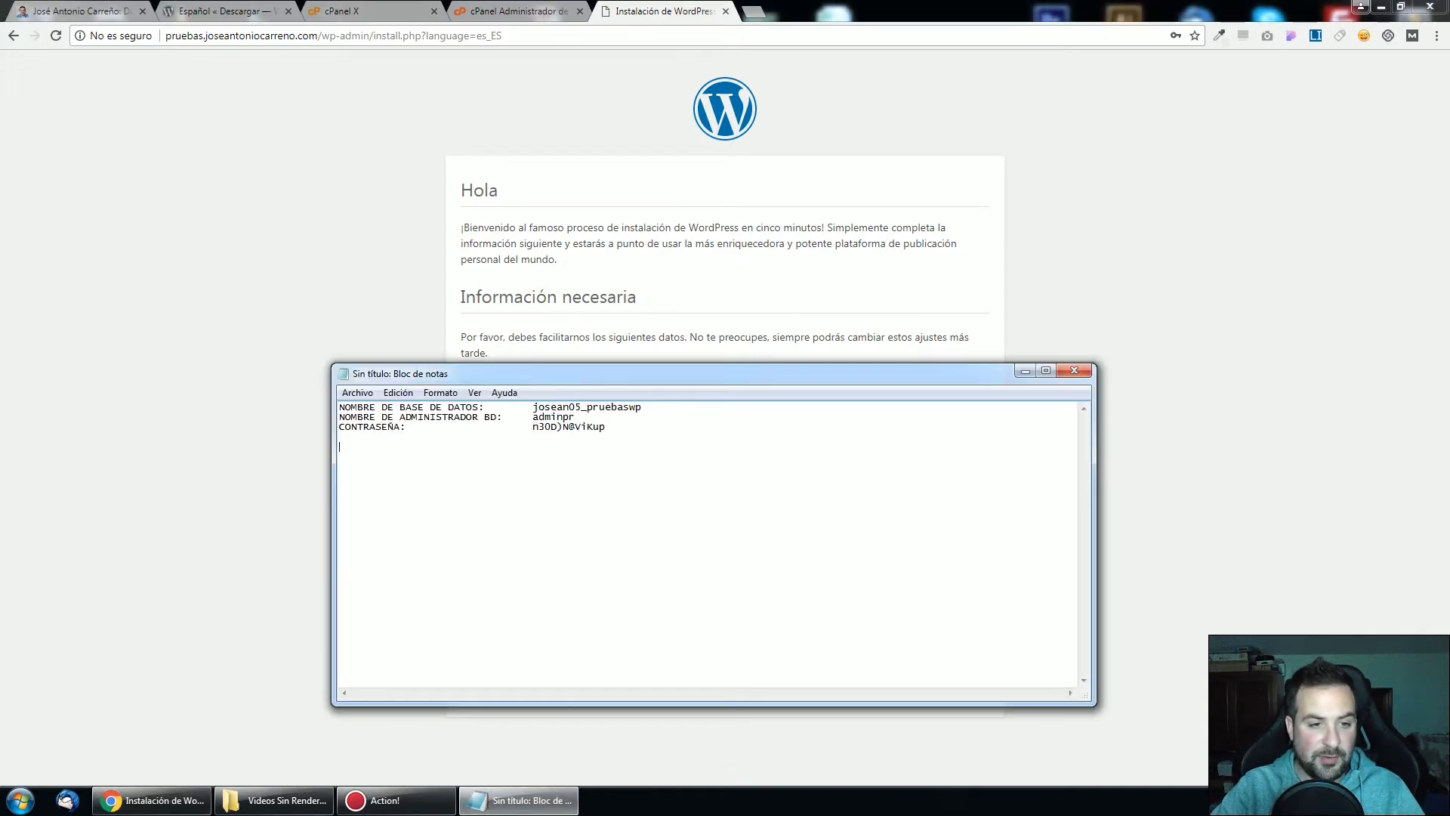
type("USUAR")
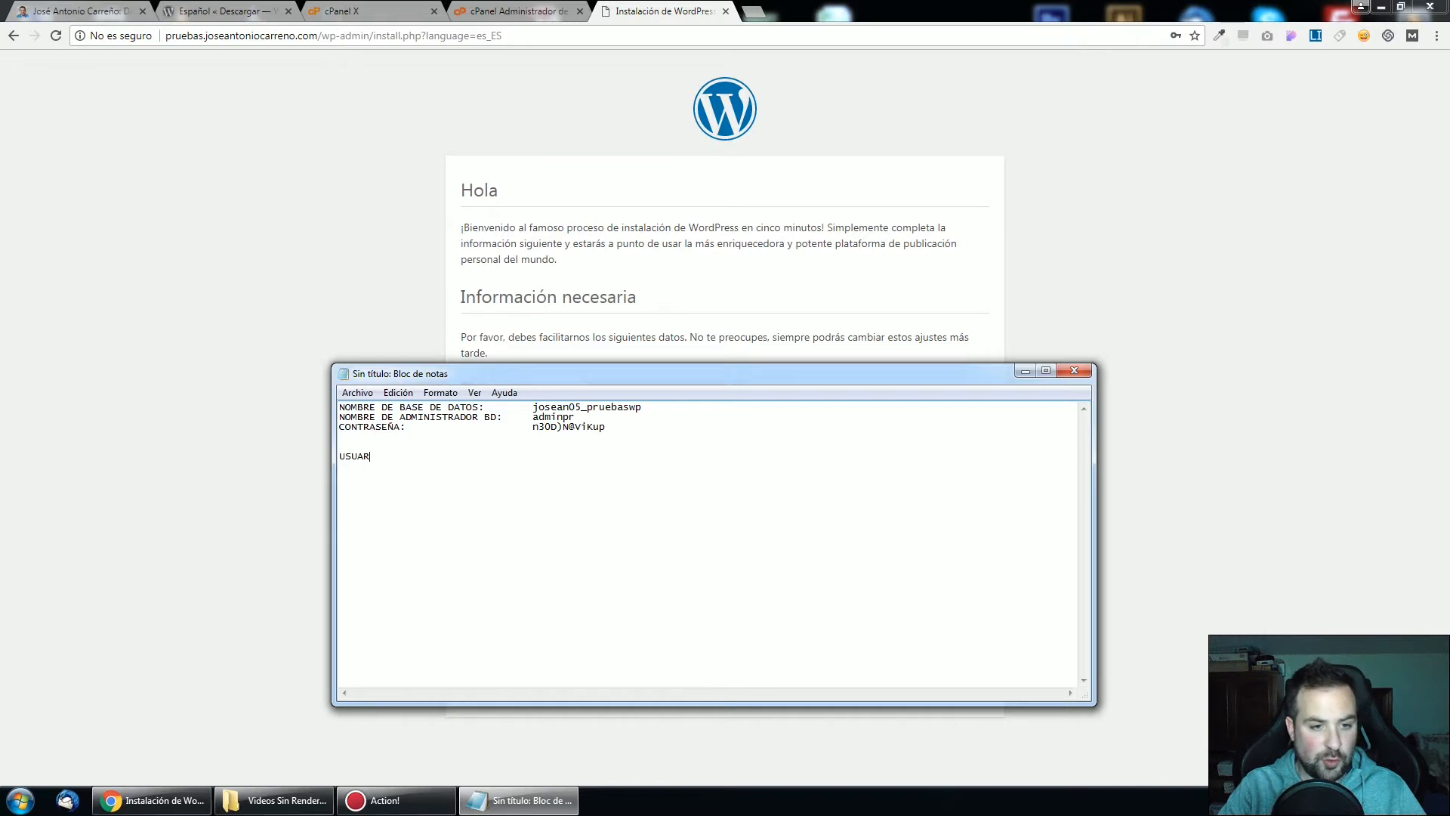
type("IO WP:")
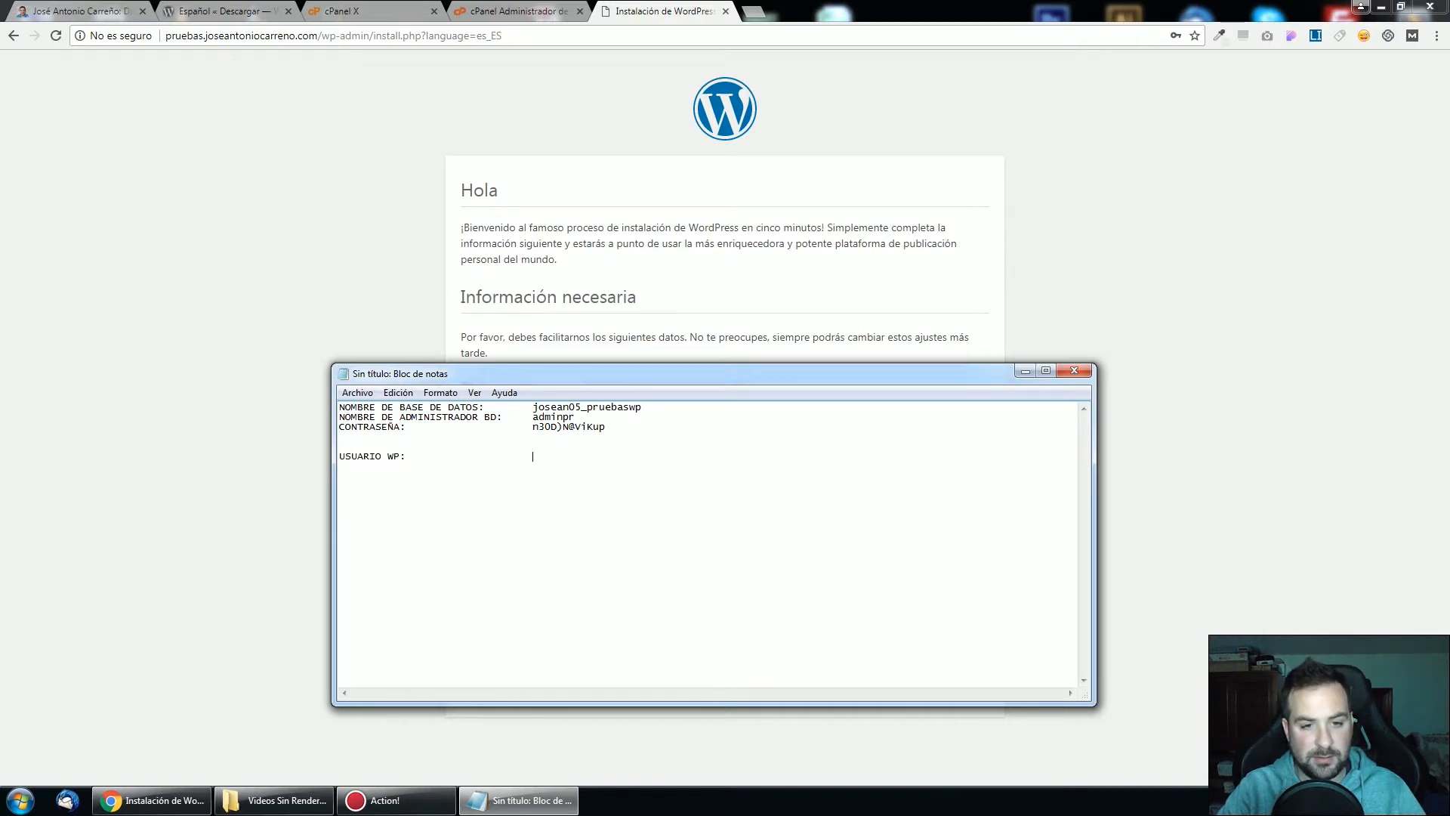
key("ctrl+v")
key("ctrl+z")
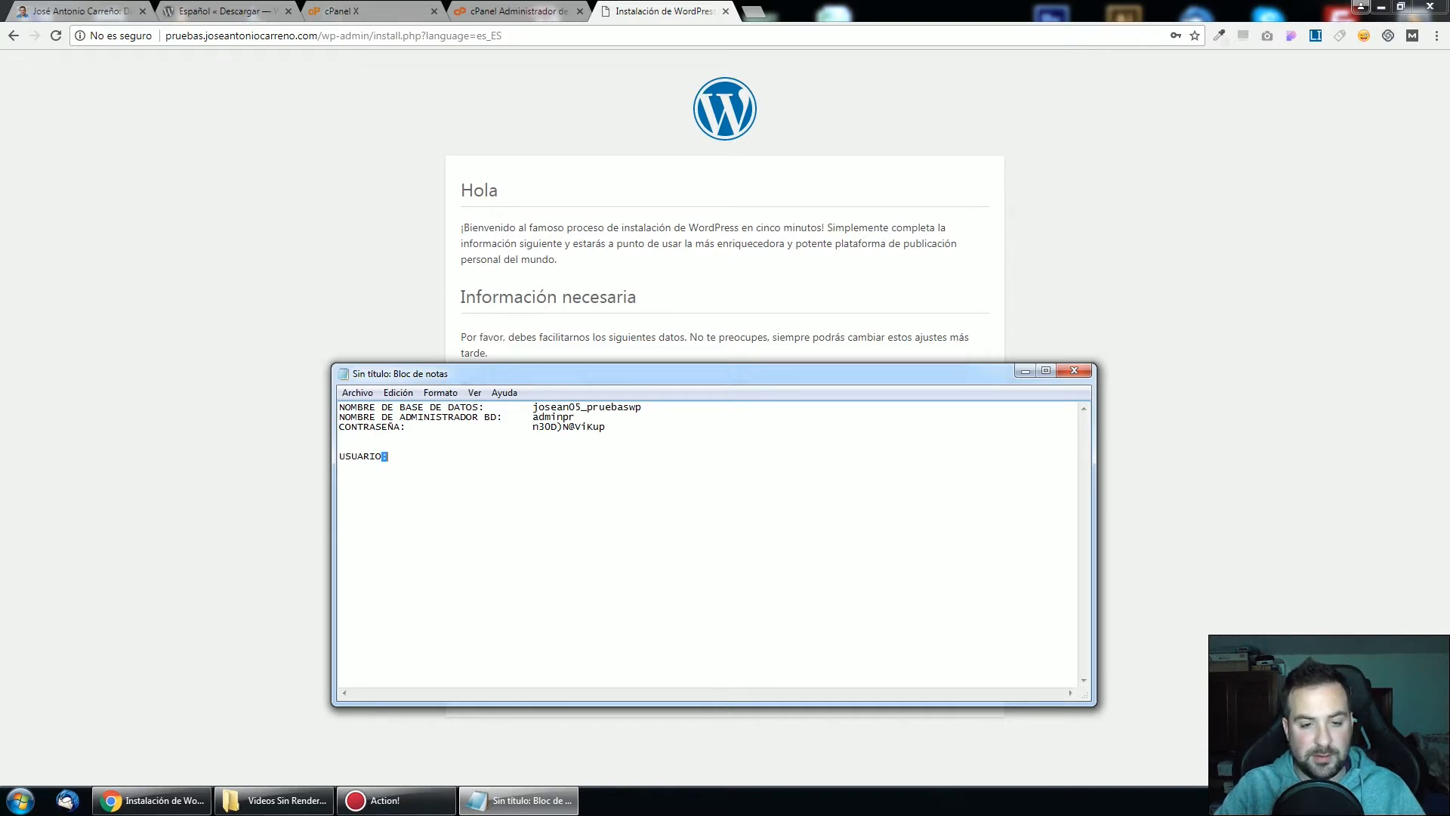
type("WP")
key("BackSpace")
key("BackSpace")
type("WP")
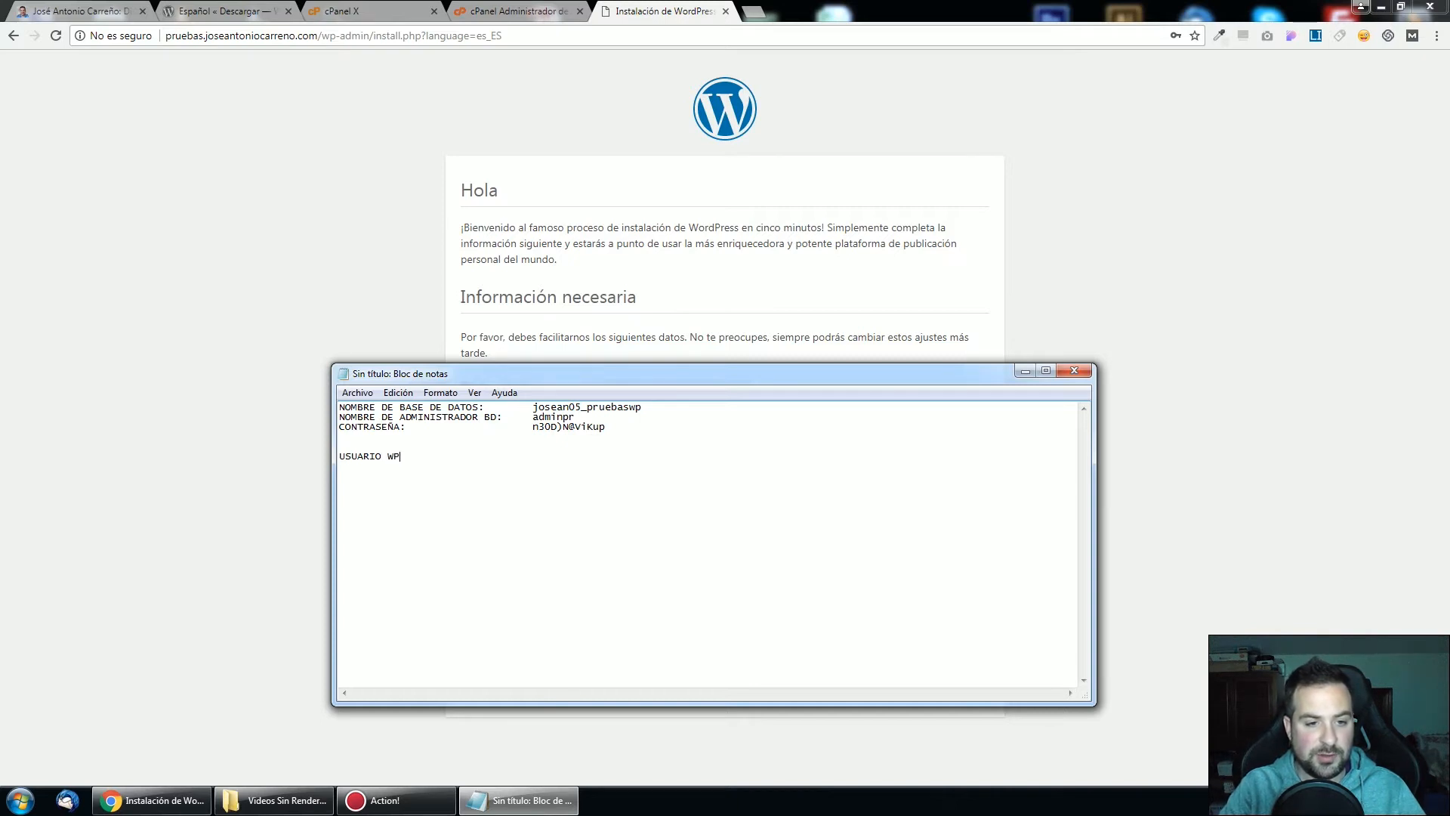
Record jose_pruebas as the USUARIO WP value, aligned with the values above, and return to the WordPress setup form
type(":")
key("Tab")
key("Tab")
key("Tab")
type("jo")
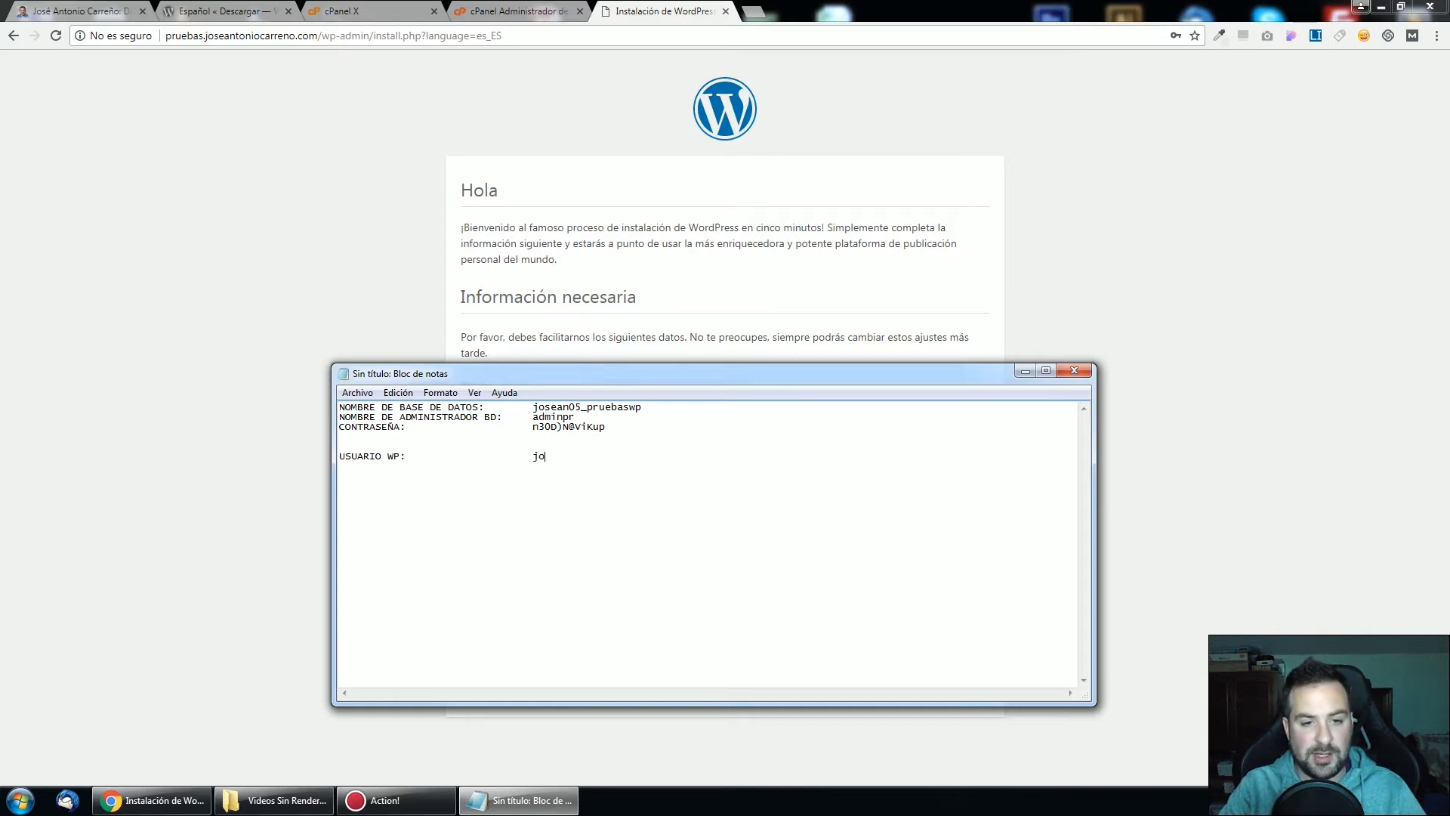
type("se_pruebas")
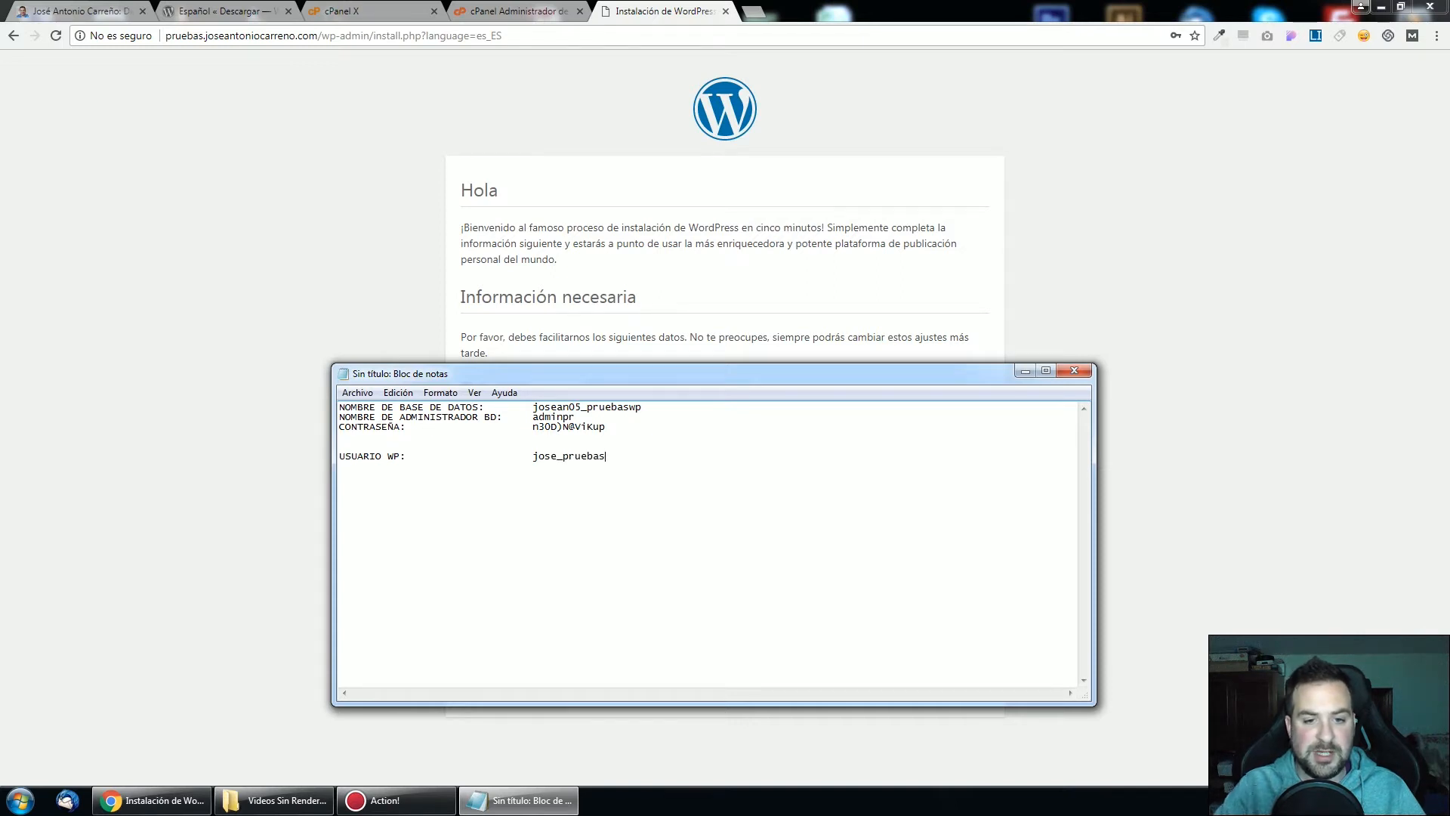
left_click(1024, 371)
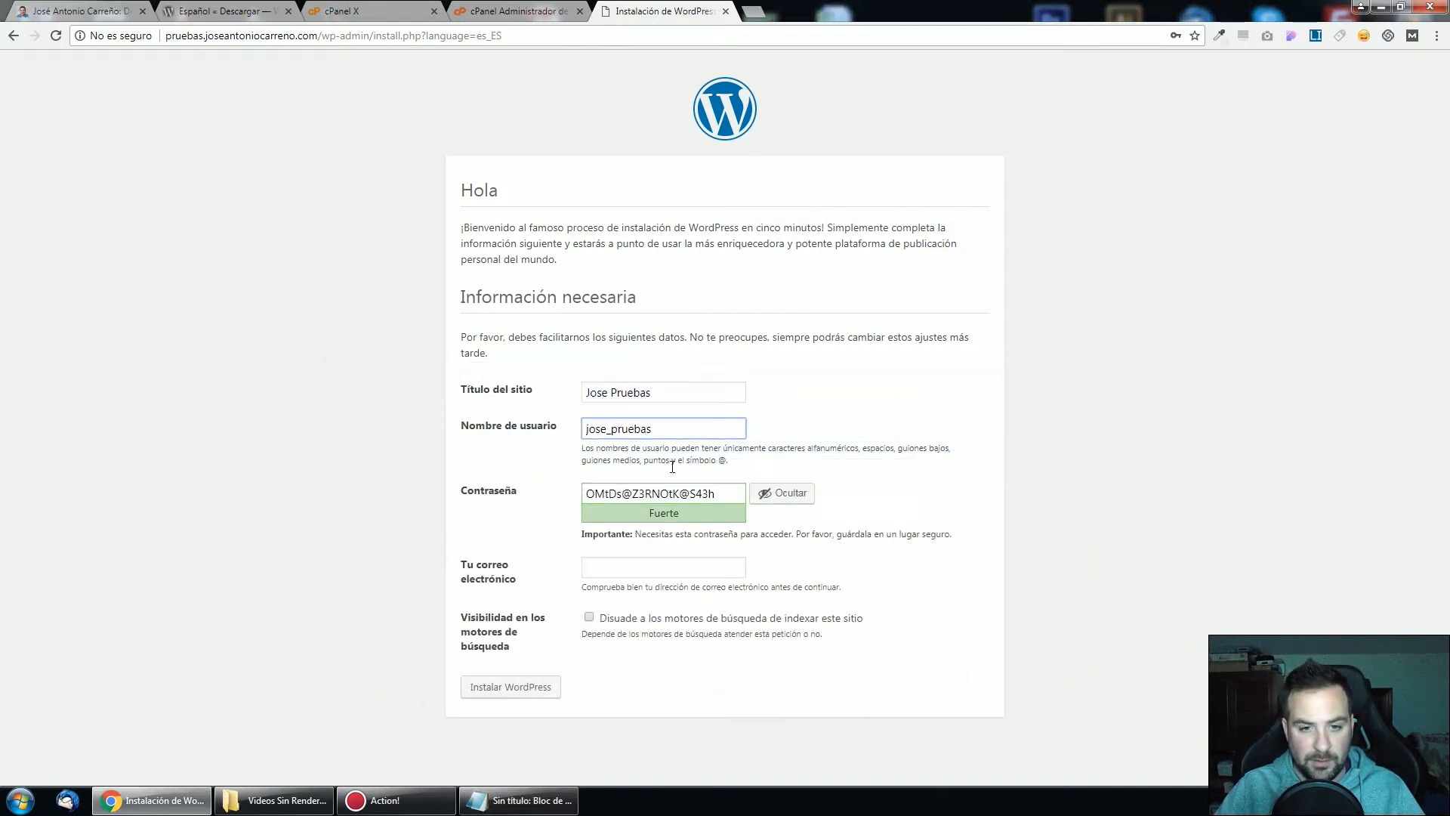
Copy the generated WordPress password into the Notepad notes on a new line labelled CONTRASEÑA WP
triple_click(622, 510)
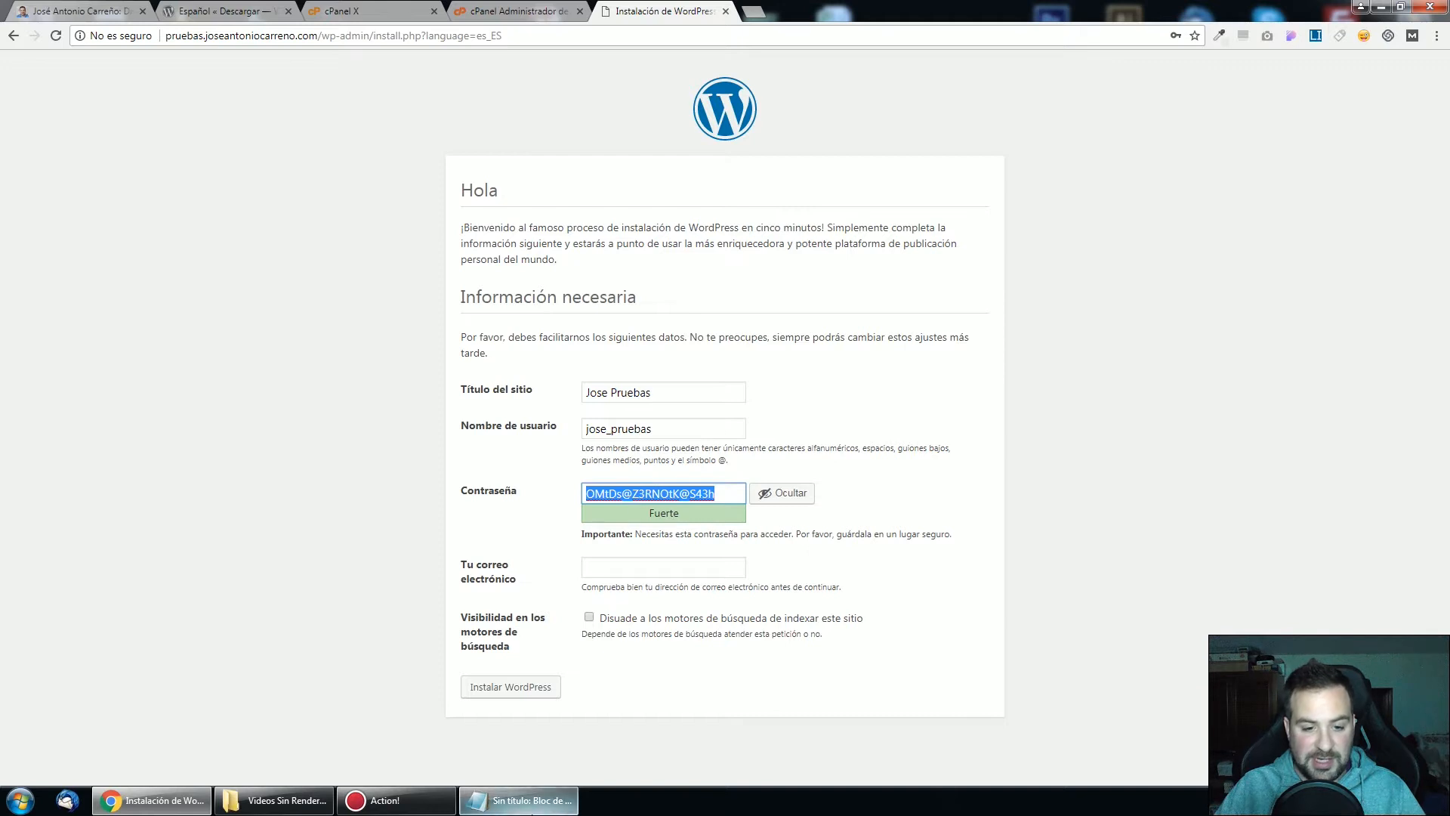
left_click(533, 800)
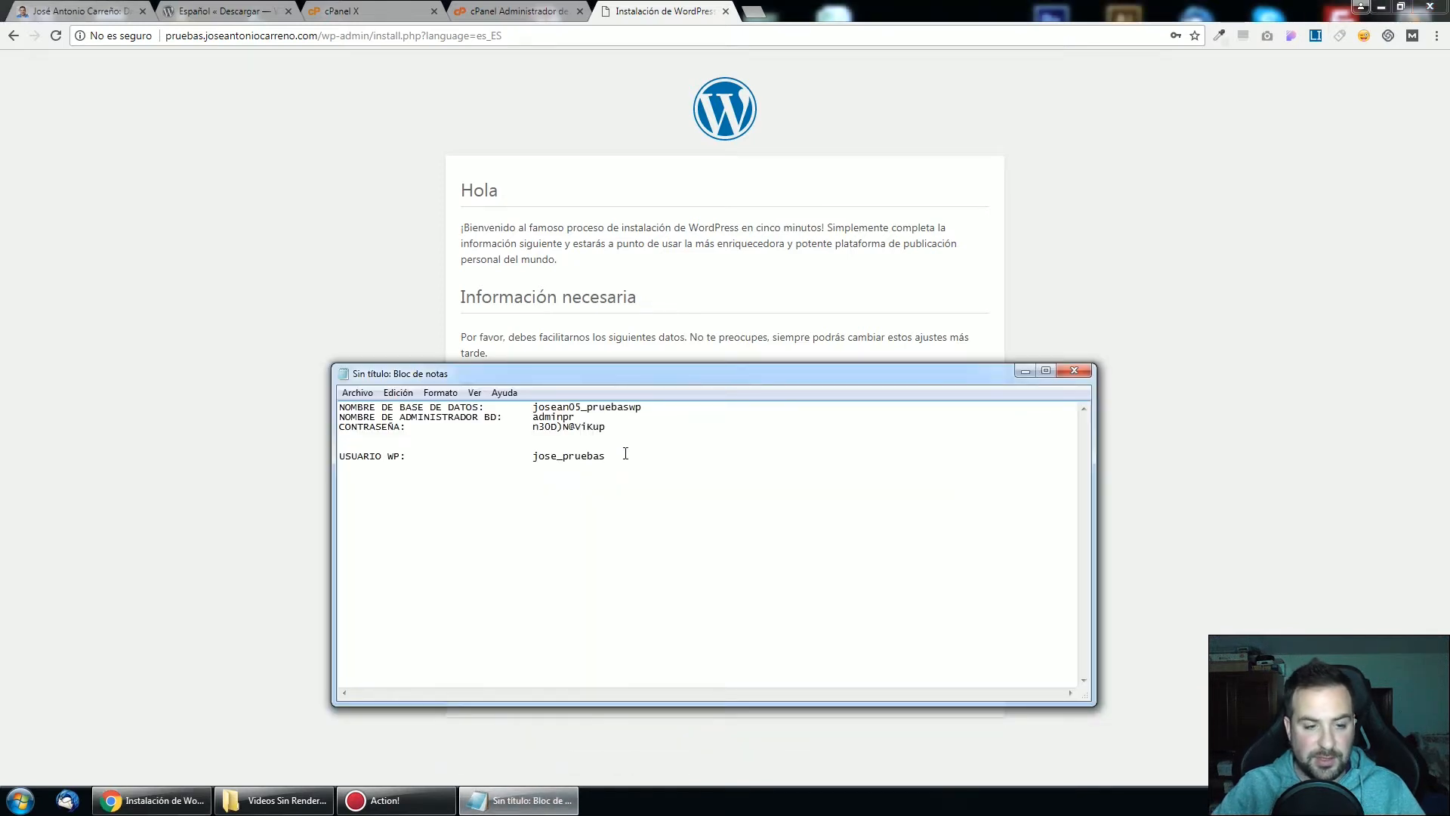
type("CONTRASE")
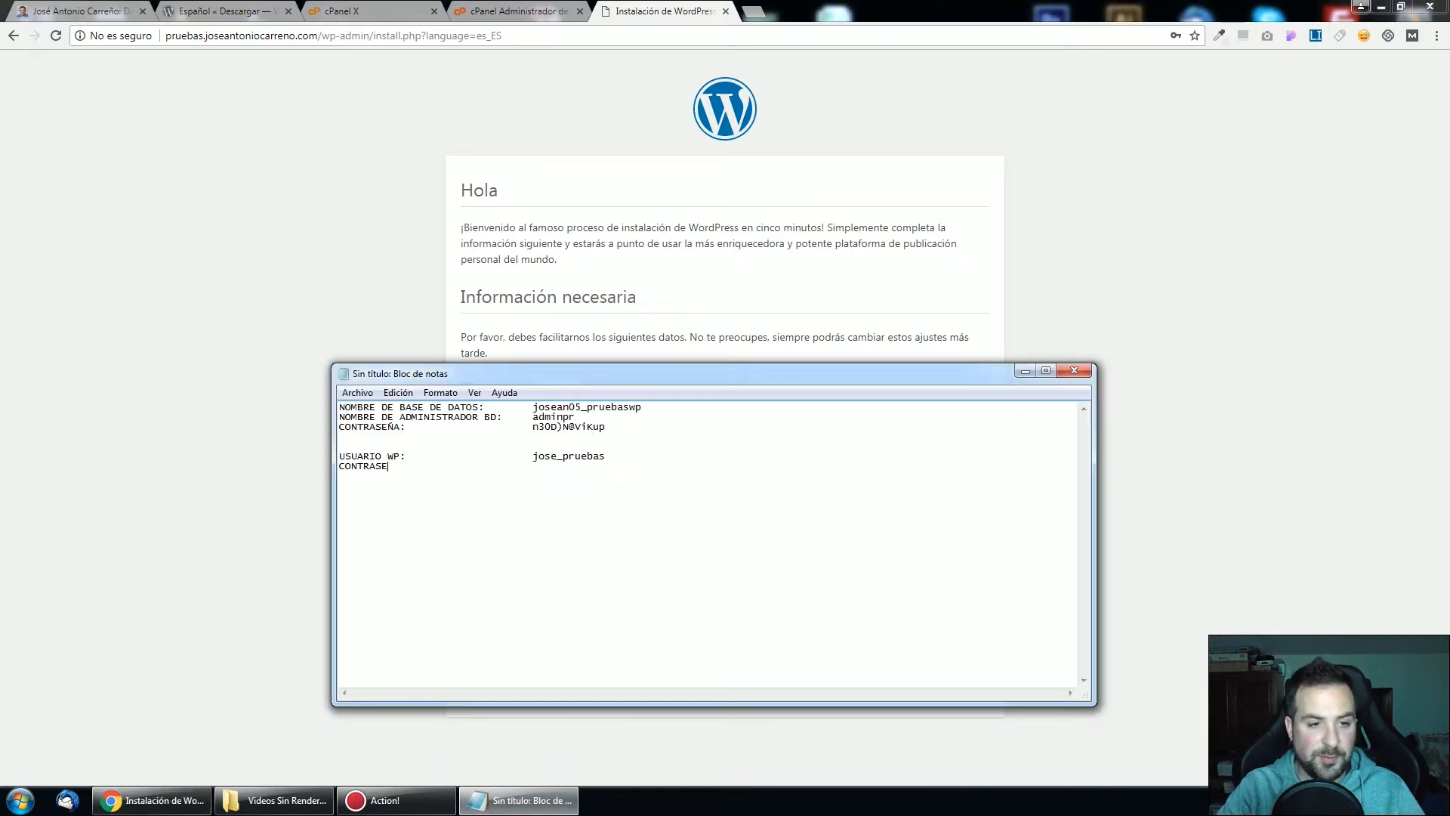
type("ÑA WP:")
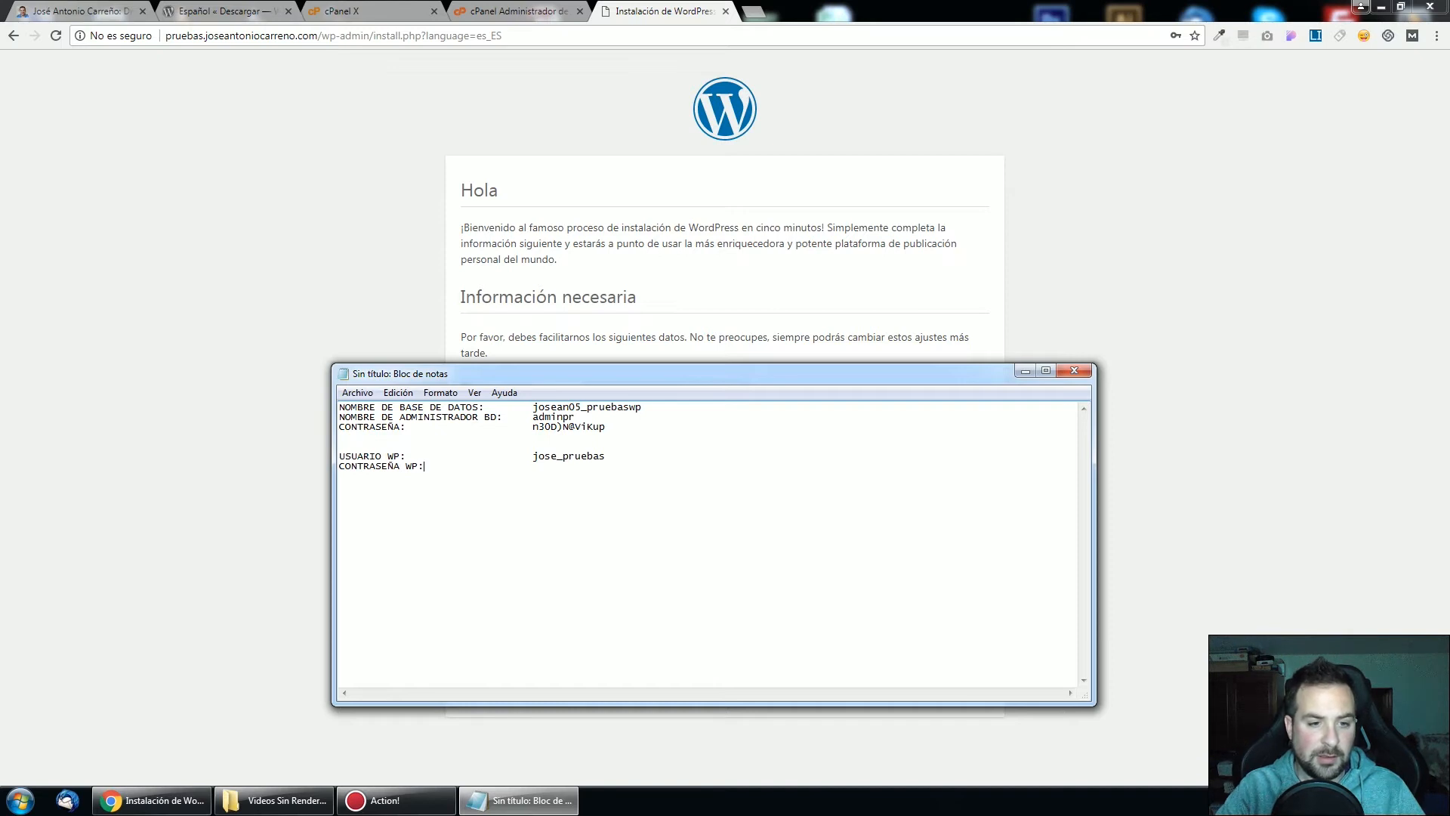
key("ctrl+v")
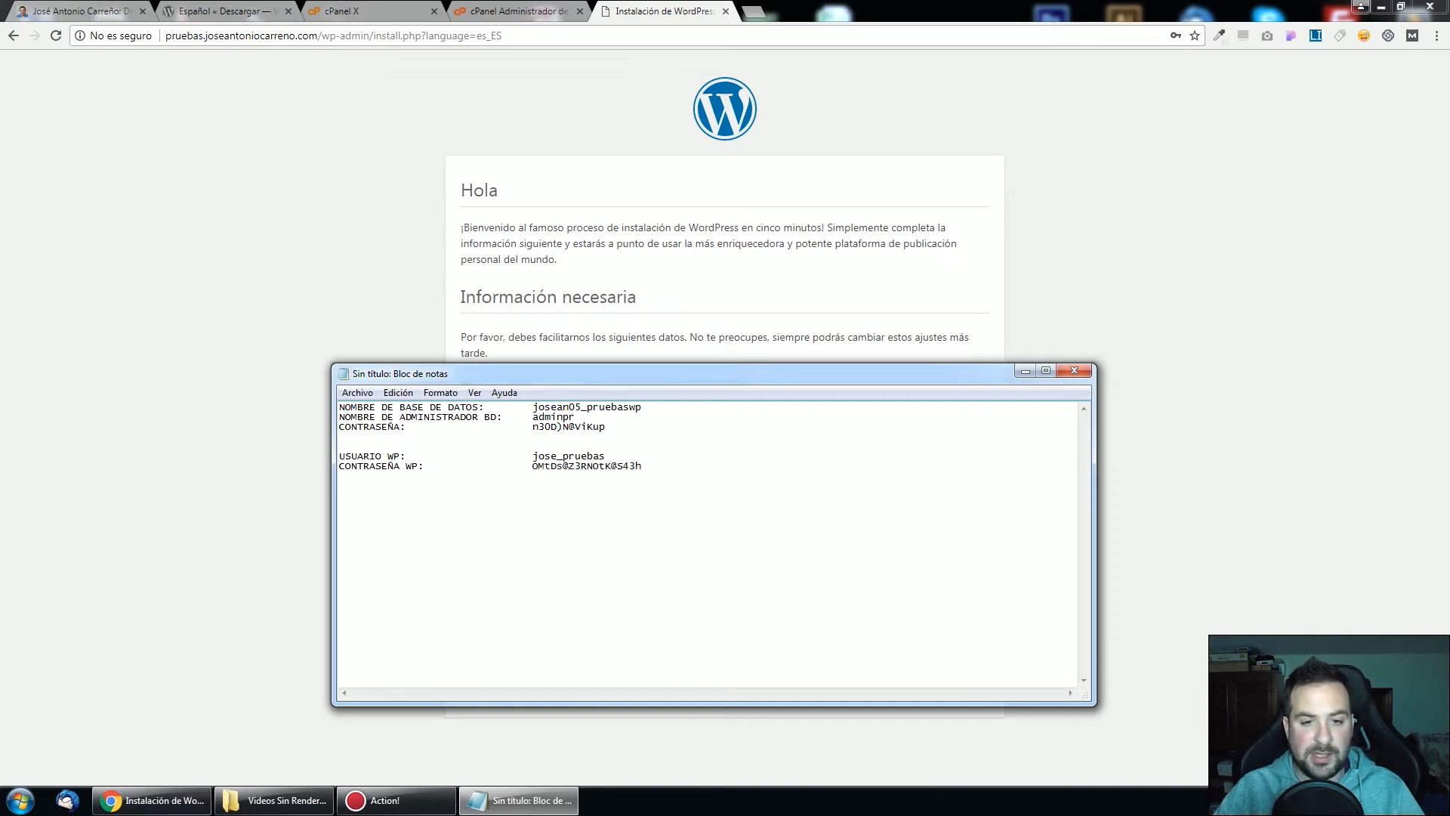
left_click(1023, 370)
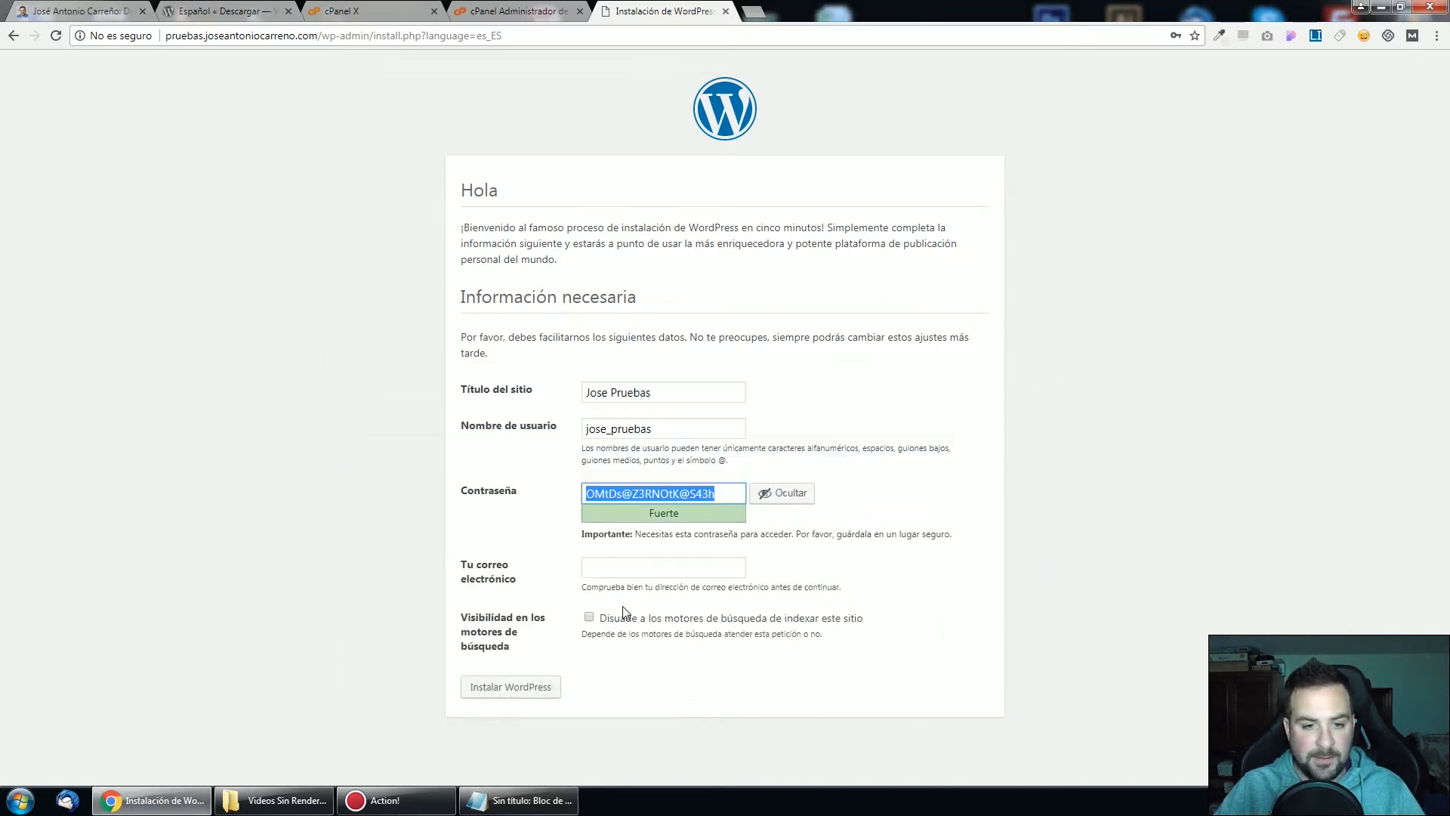
Fill in the site's contact e-mail address on the WordPress setup form using the saved suggestion
left_click(627, 567)
type("con")
key("BackSpace")
key("BackSpace")
key("BackSpace")
type("conta")
key("Down")
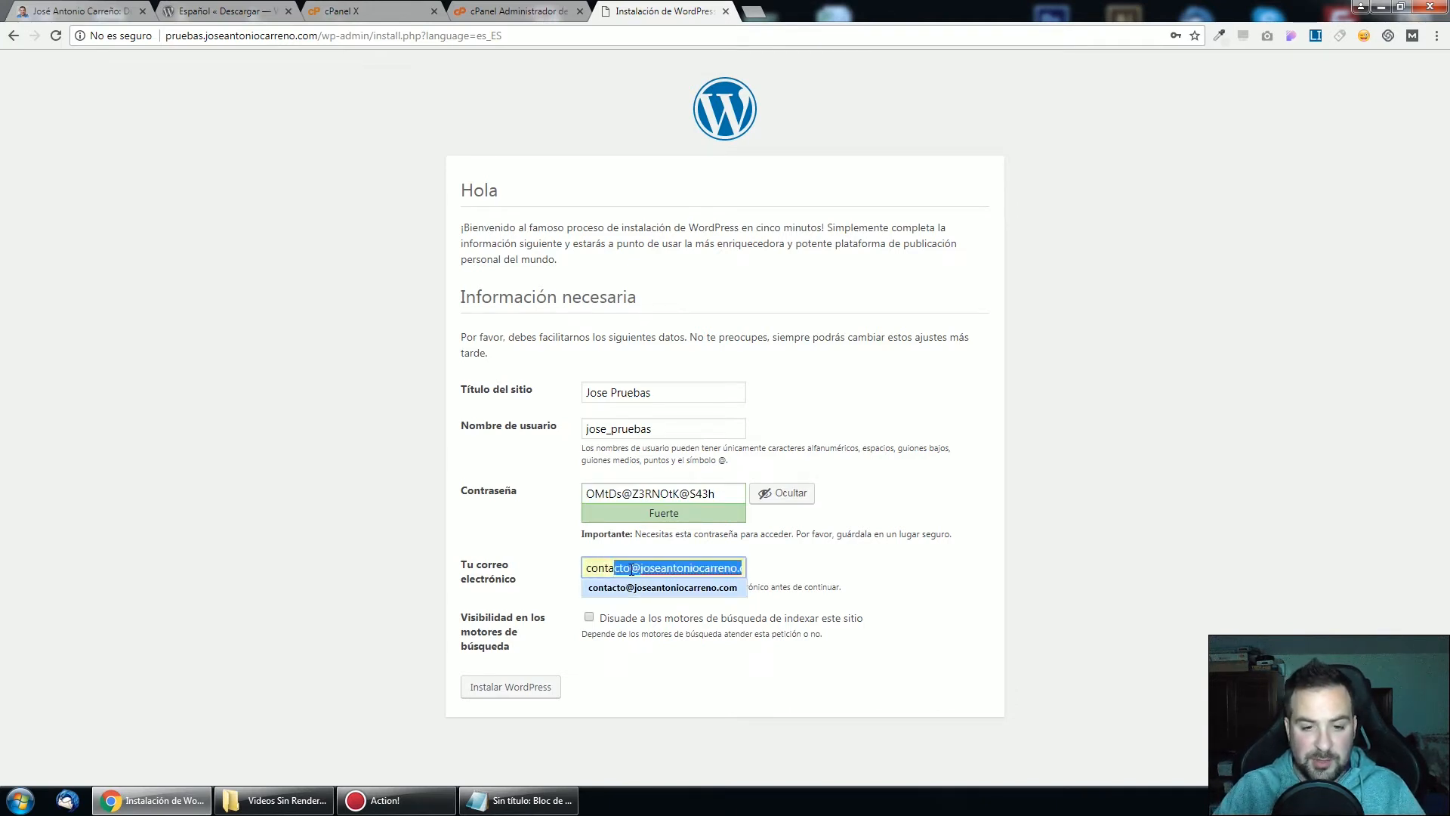
left_click(794, 574)
double_click(657, 567)
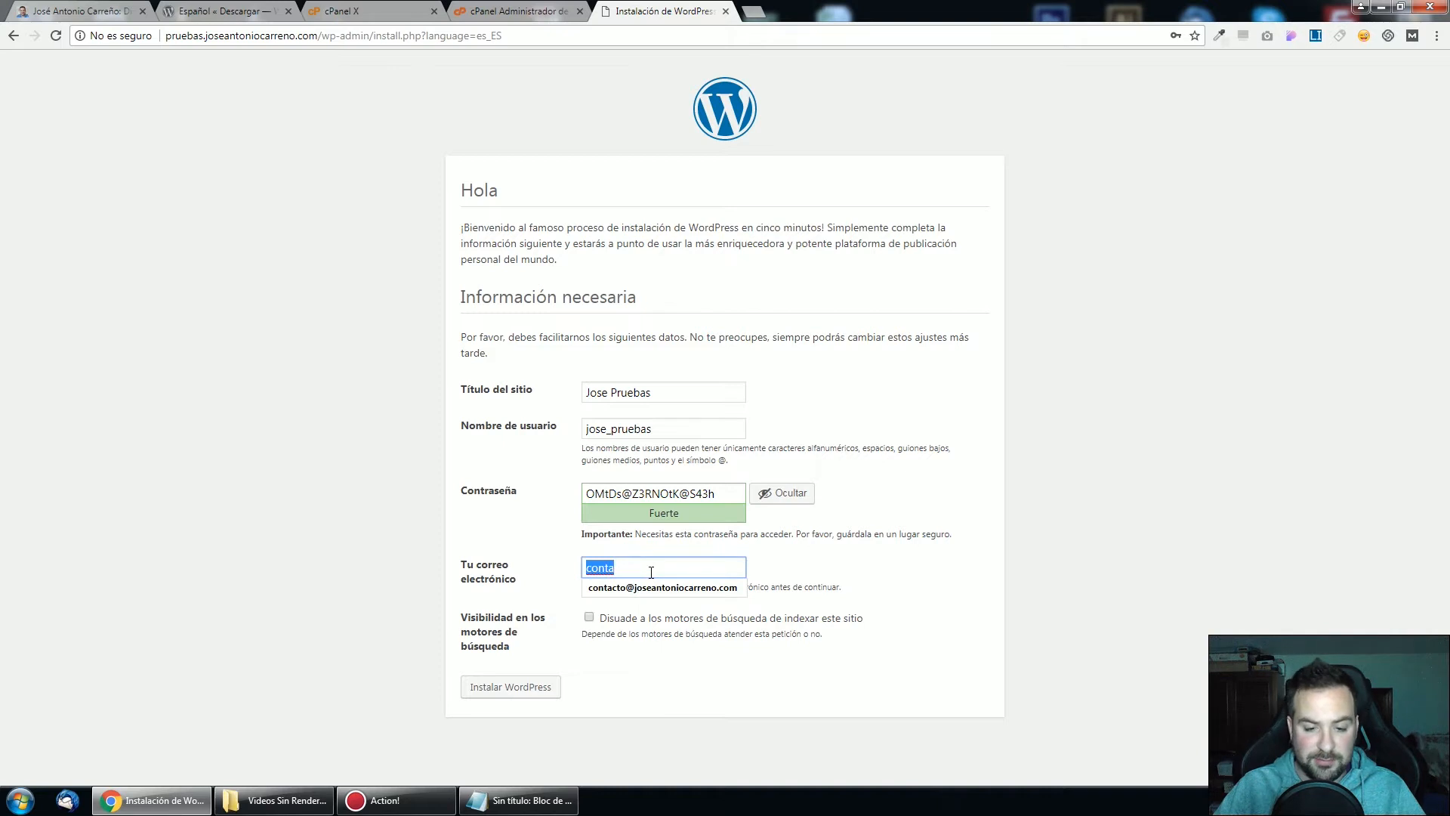
left_click(665, 582)
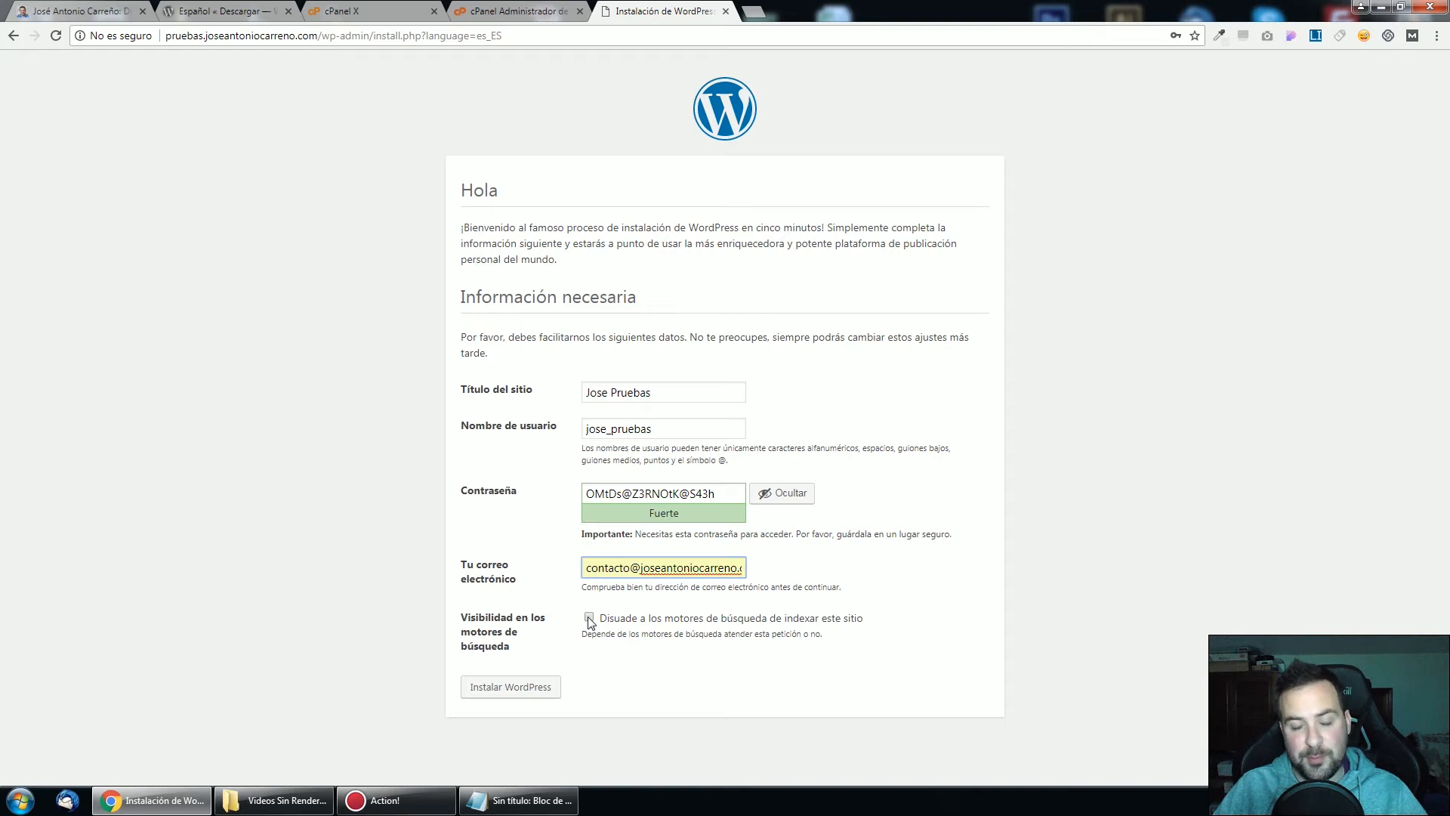
Install WordPress with search engines discouraged from indexing the site, and continue to the login page without saving the password in the browser
left_click(589, 617)
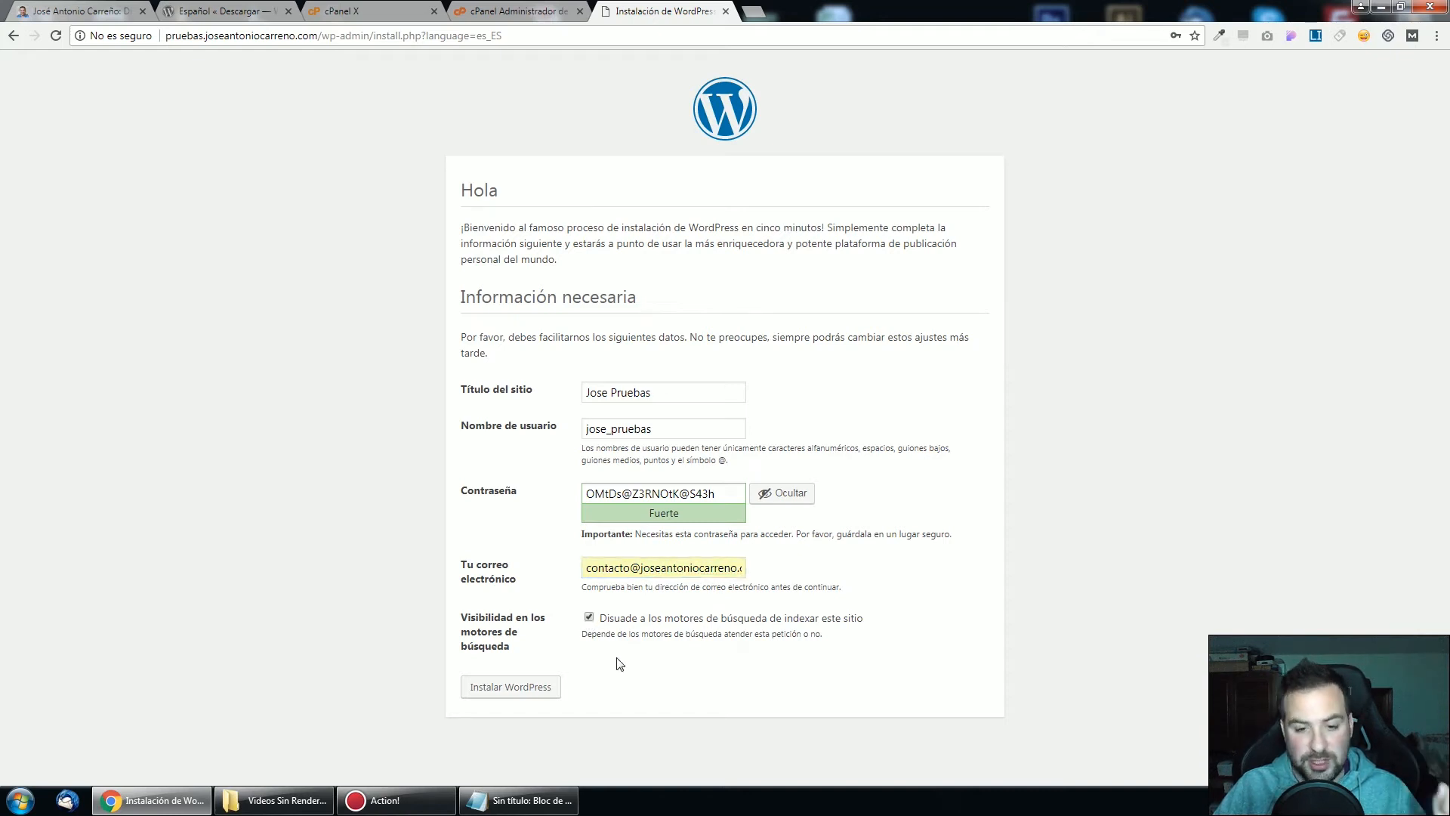
left_click(530, 692)
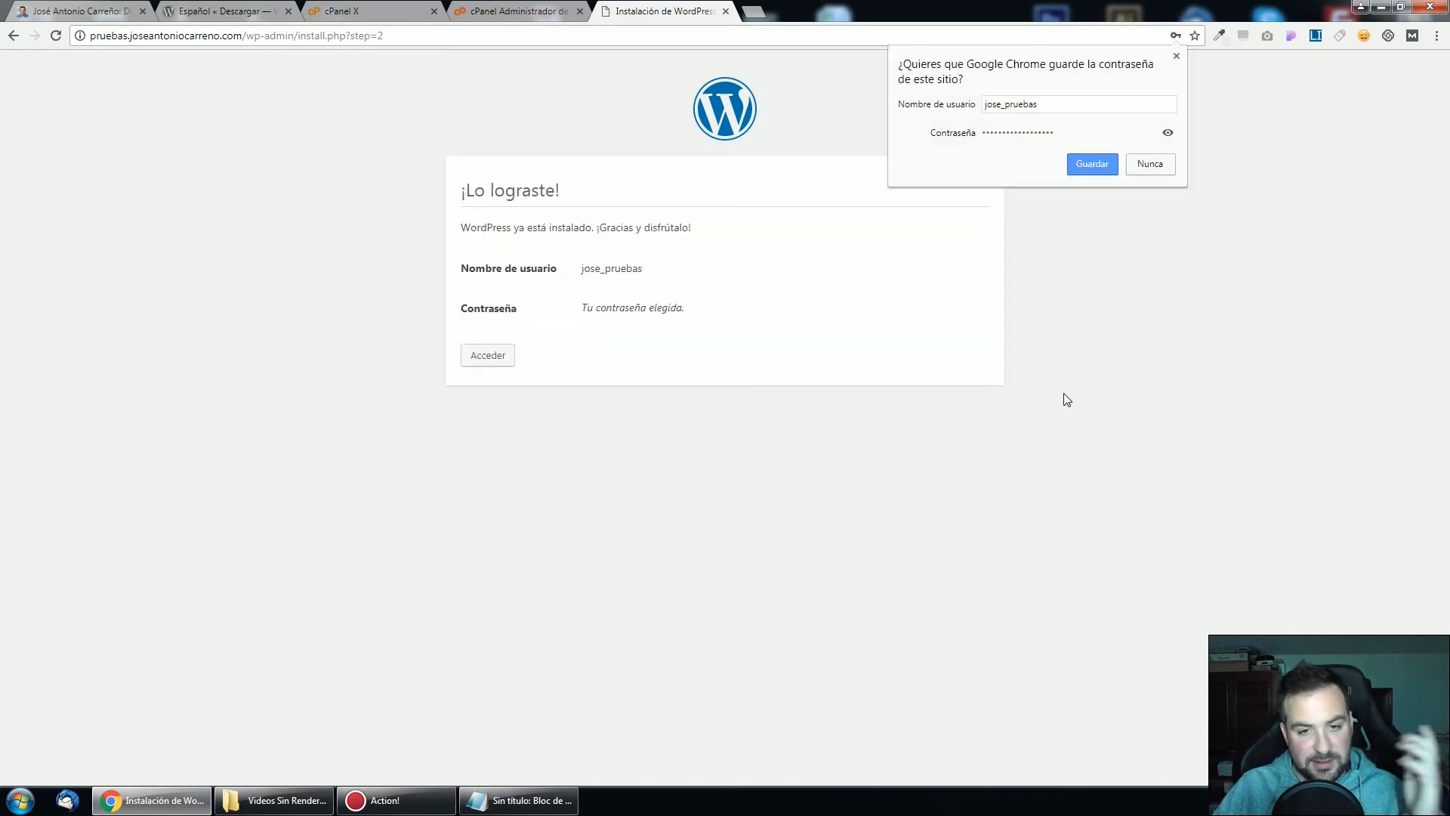
left_click(1236, 88)
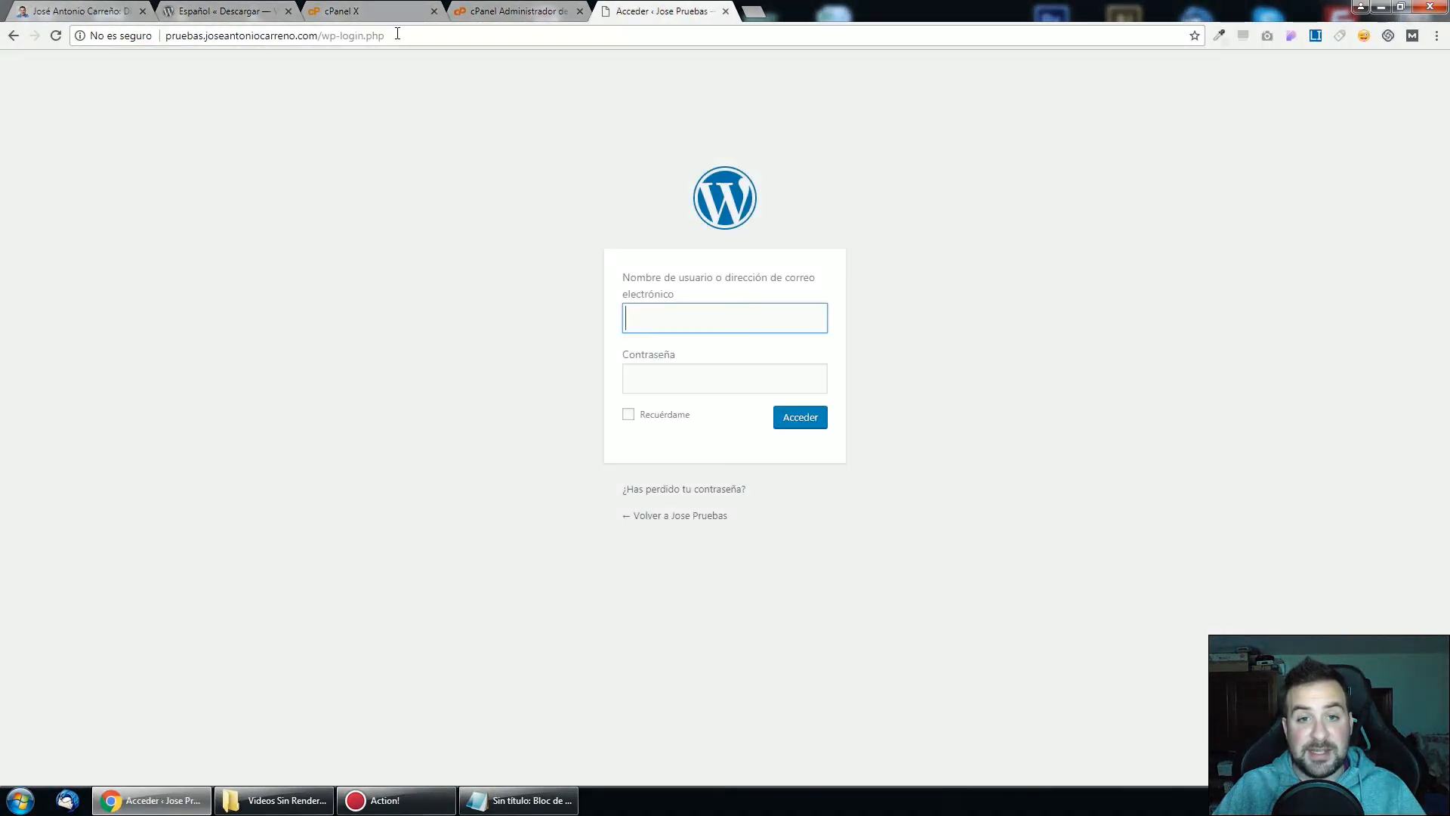
Examine the web address of the WordPress login page
left_click(249, 35)
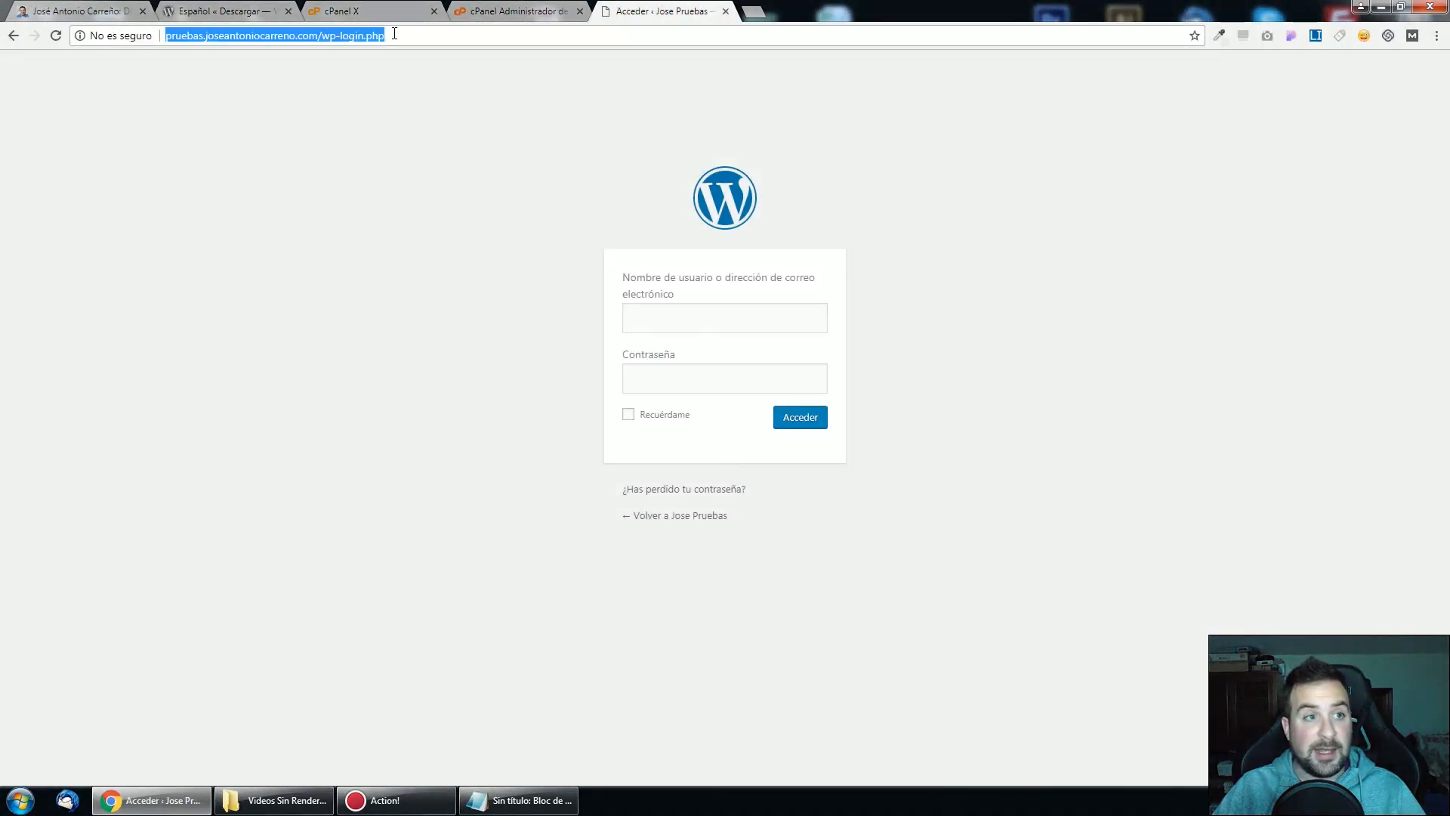
left_click(192, 35)
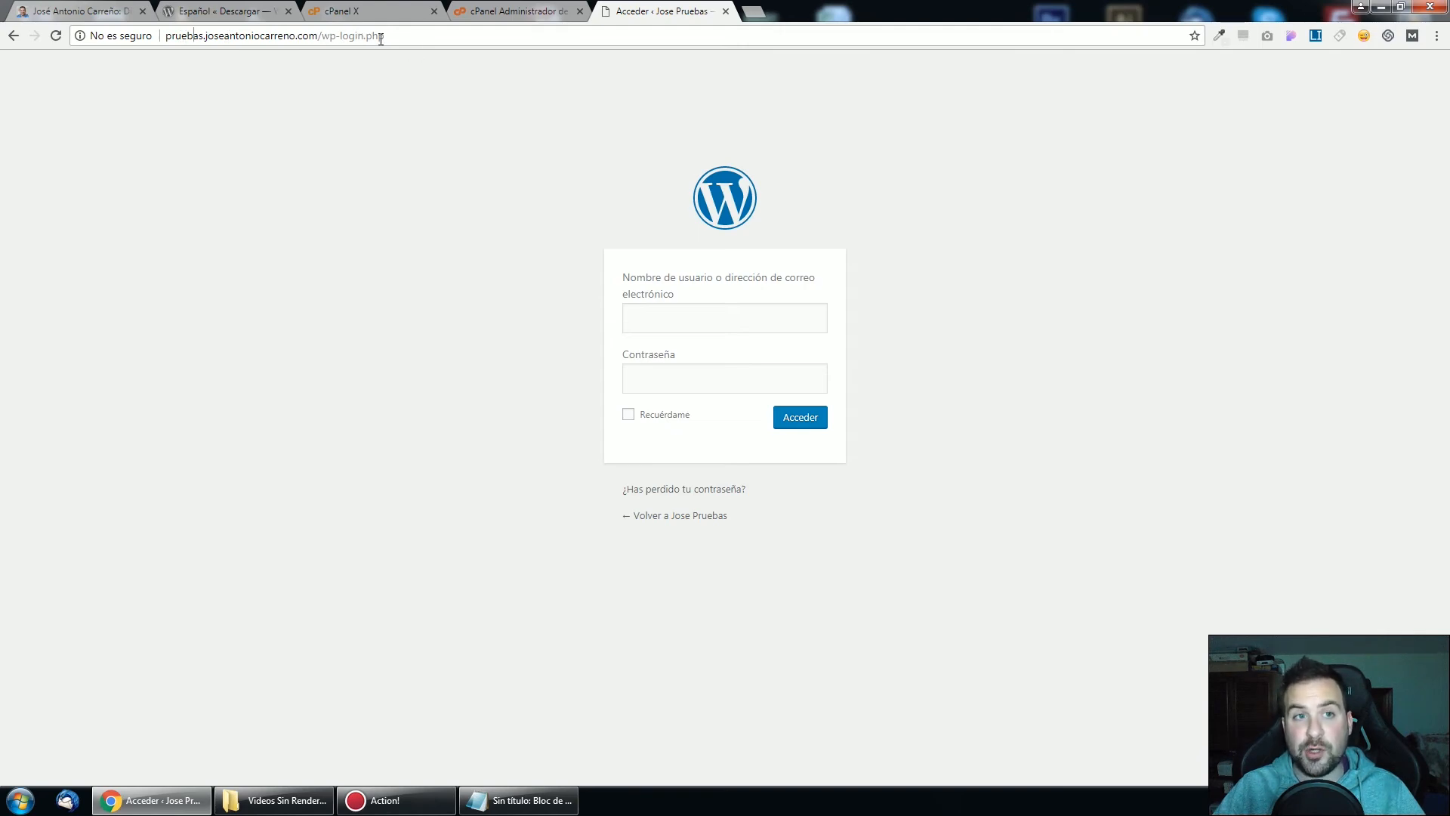
left_click(670, 318)
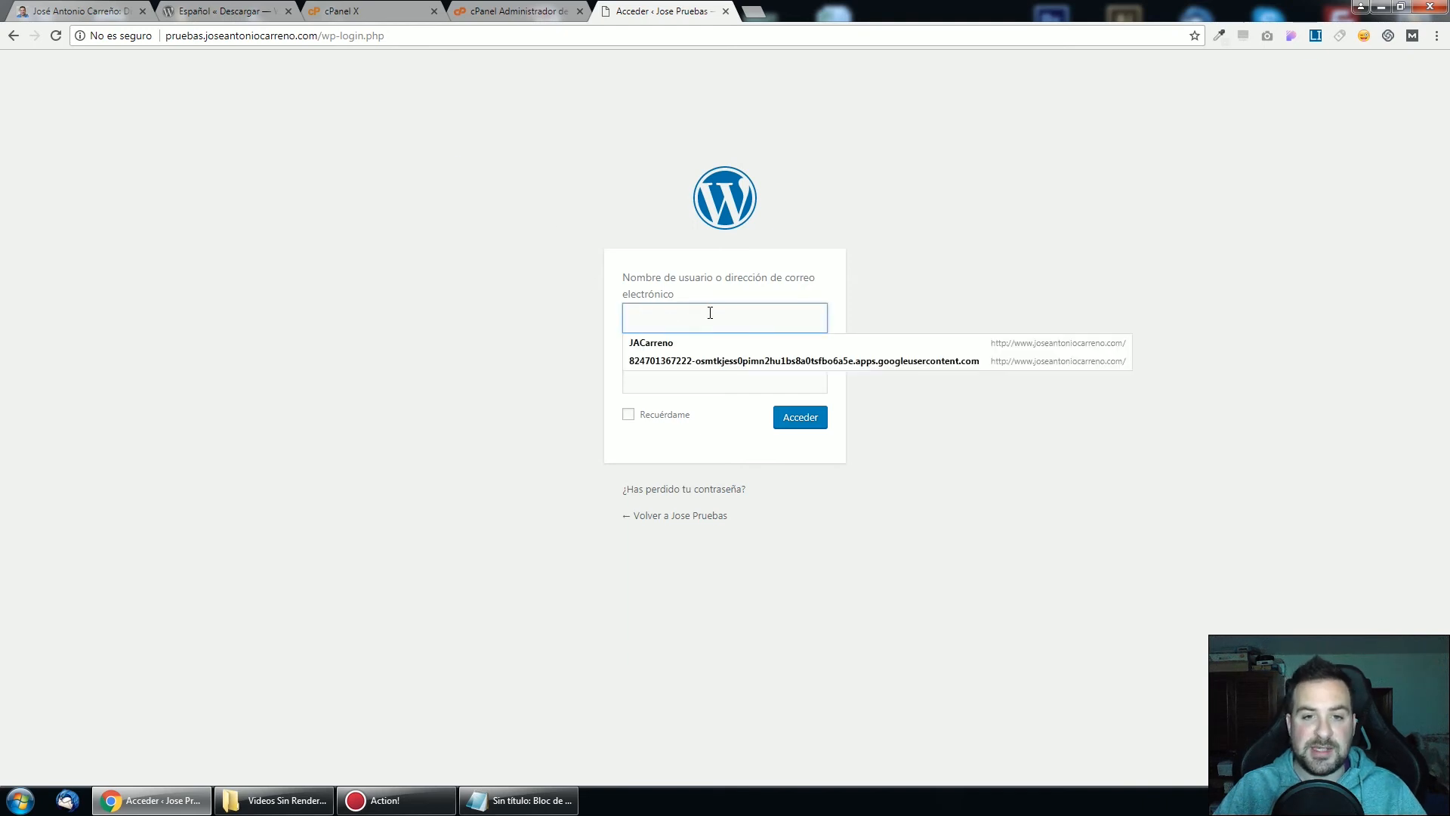
left_click(557, 272)
Copy the WordPress user name jose_pruebas from the Notepad notes into the login form's user name field
left_click(664, 314)
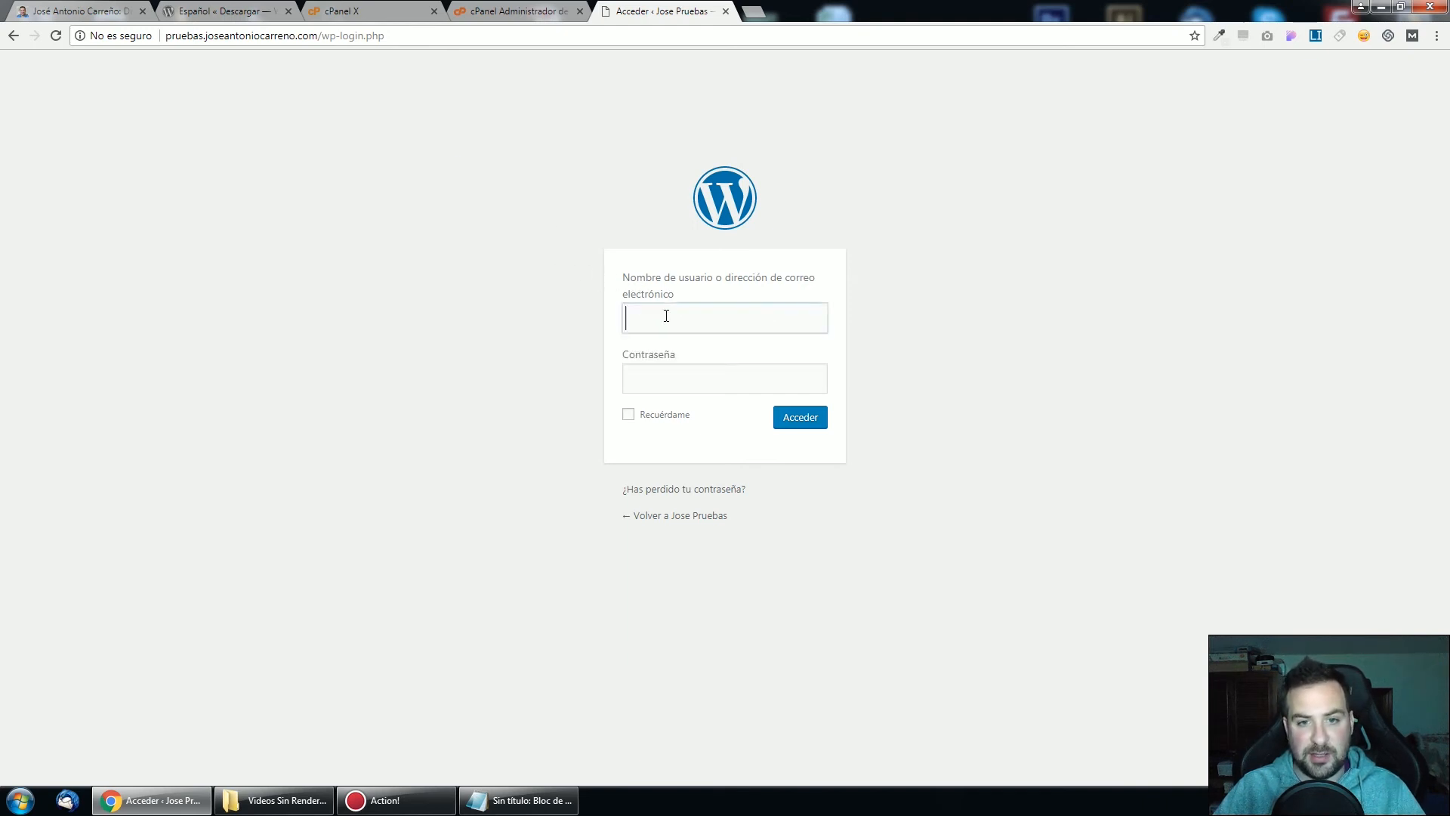
left_click(519, 800)
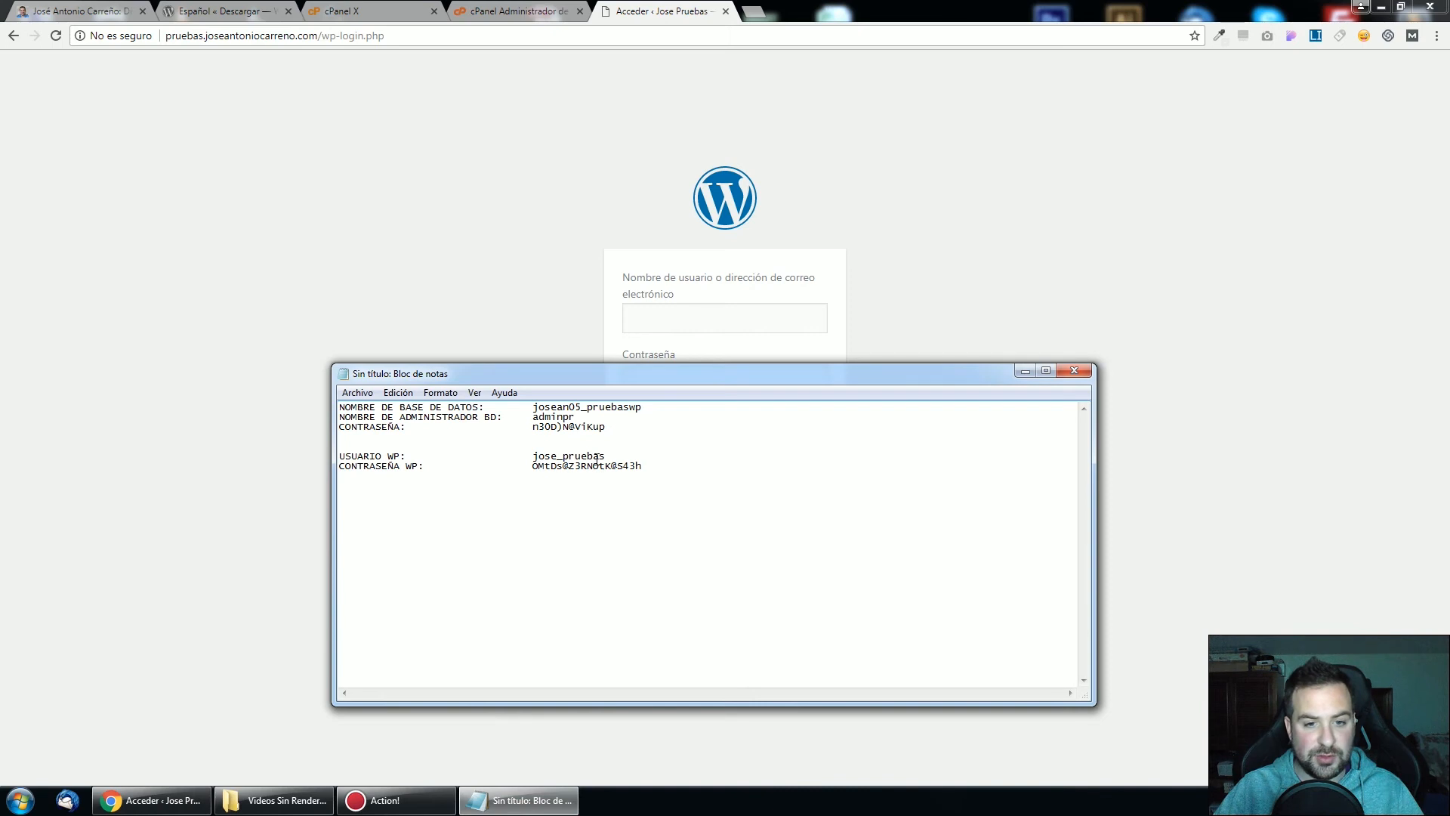
left_click_drag(606, 454, 533, 456)
key("ctrl+c")
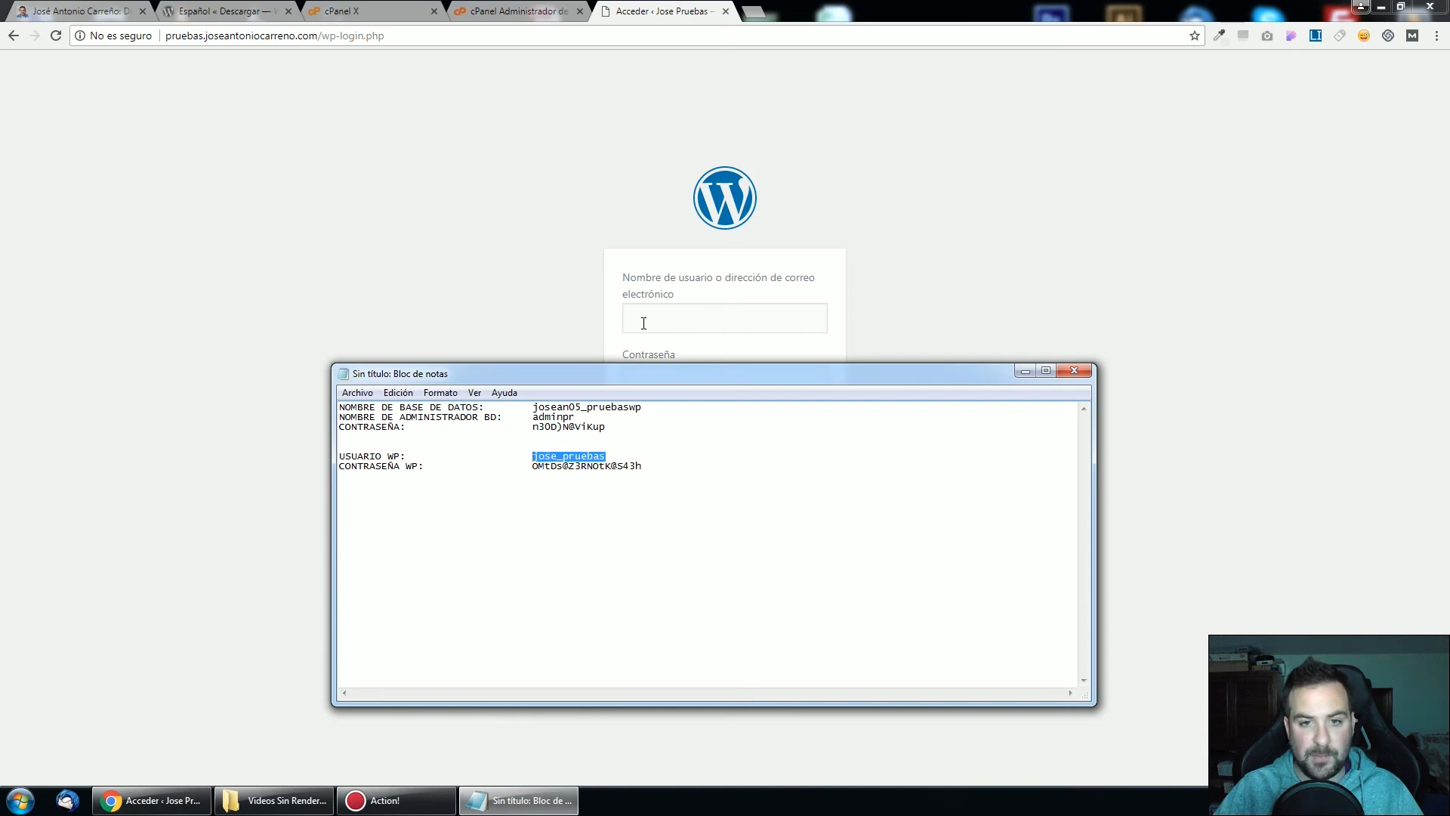
left_click(643, 323)
key("ctrl+v")
Paste the WordPress password from the Notepad notes into the password field, log in and dismiss the browser's offer to save it
left_click(638, 377)
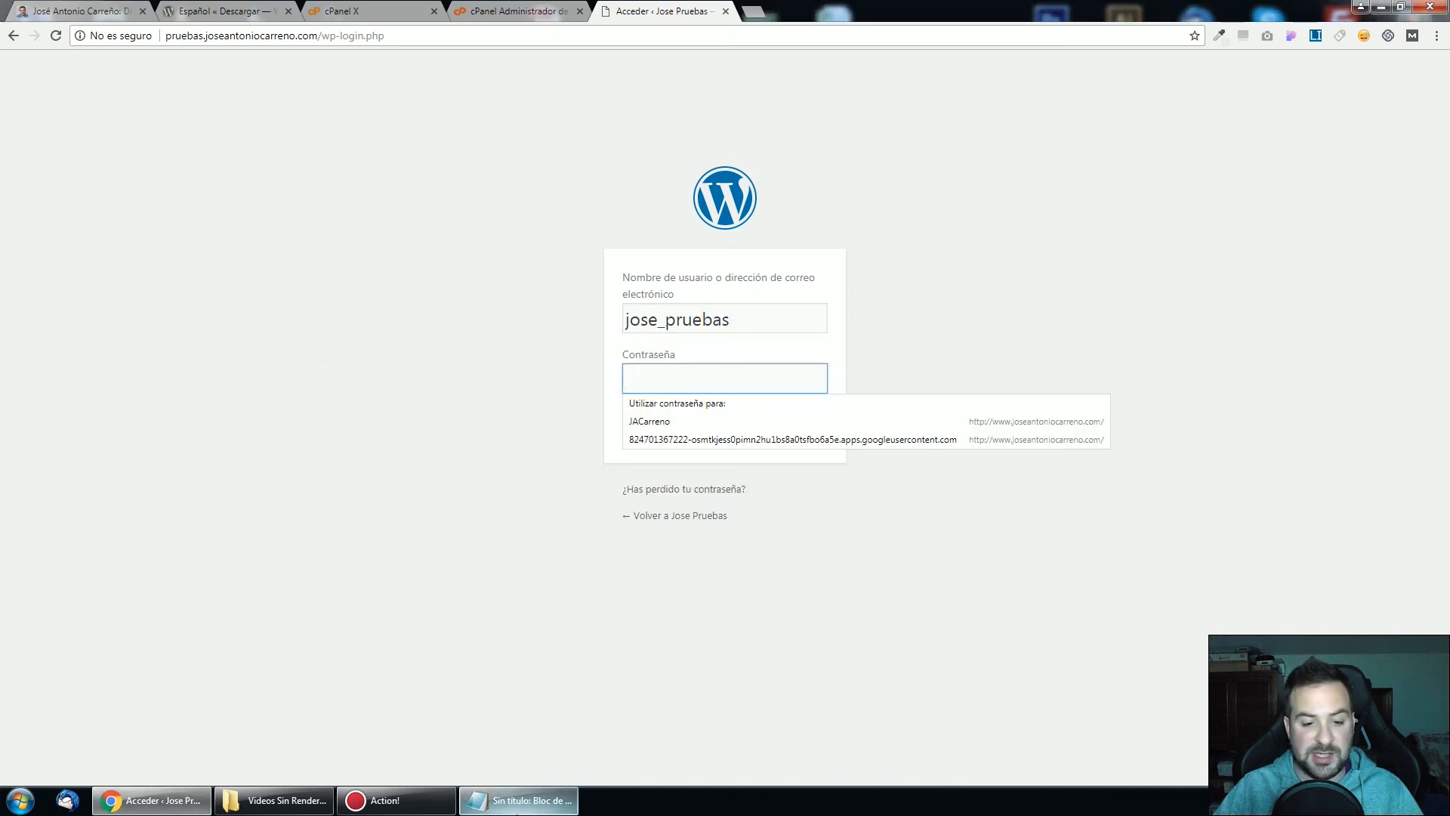
left_click(519, 800)
left_click_drag(643, 466, 533, 466)
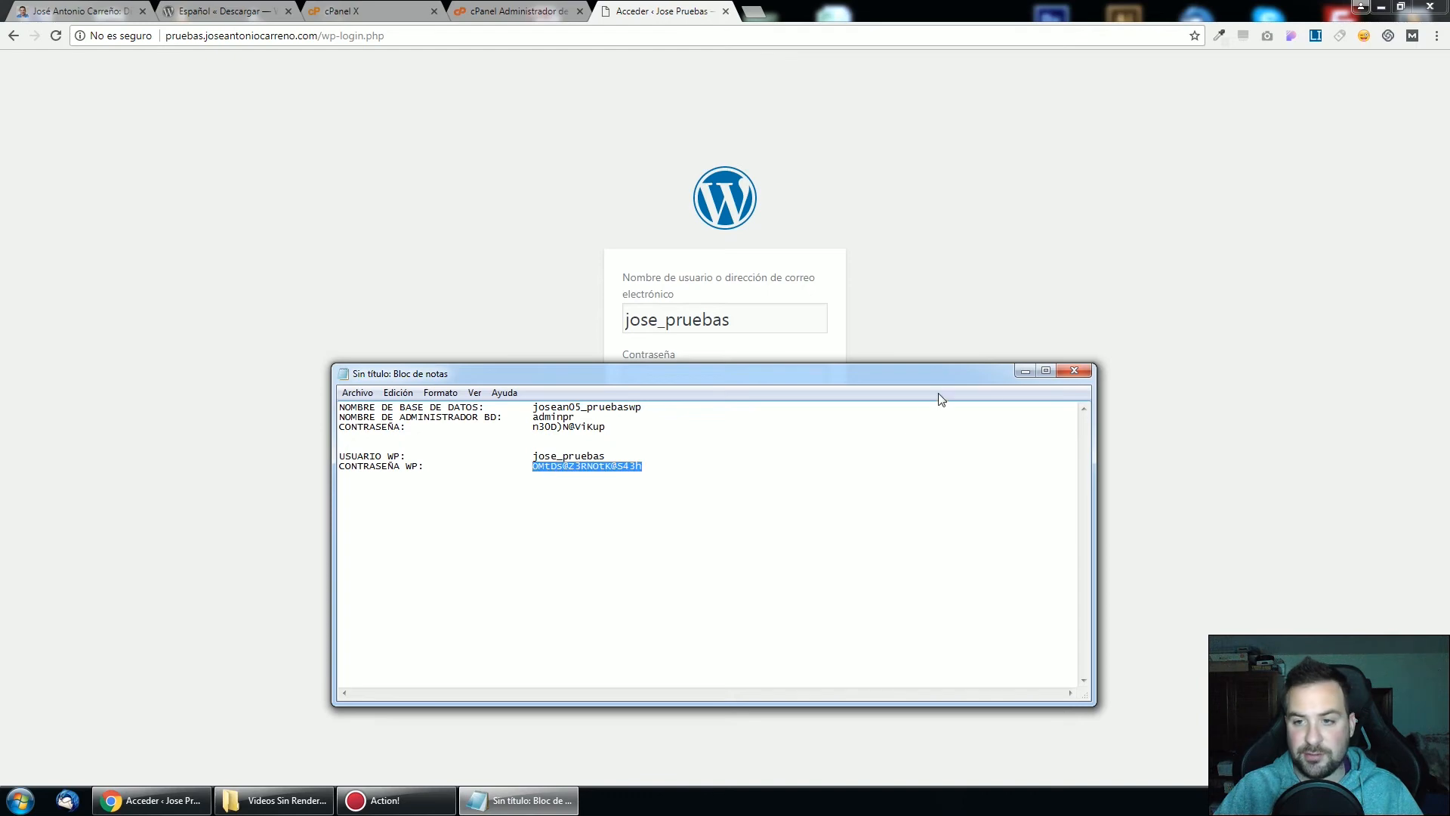
key("ctrl+c")
left_click(1024, 371)
left_click(751, 386)
key("ctrl+v")
left_click(788, 423)
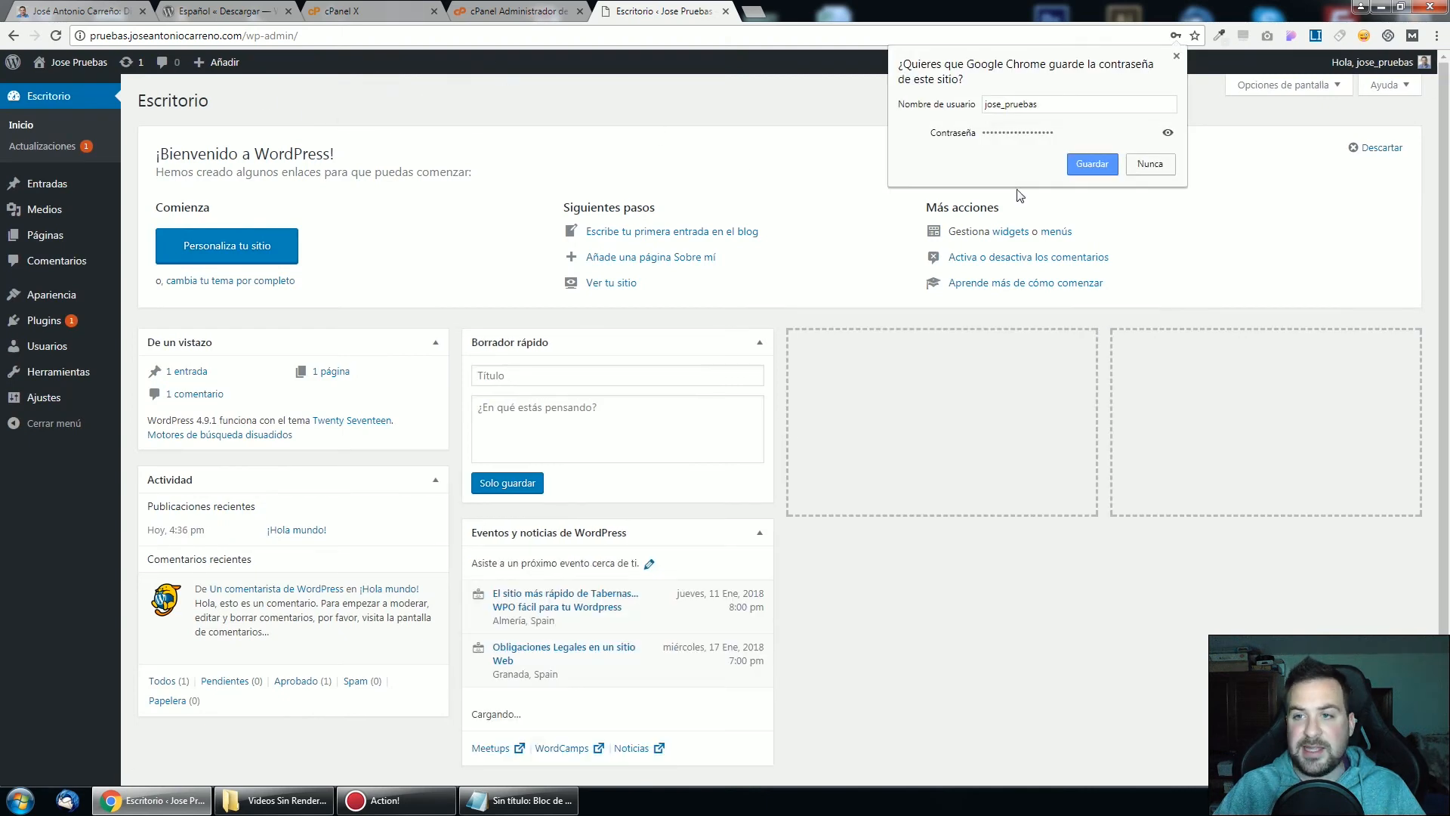
left_click(1176, 57)
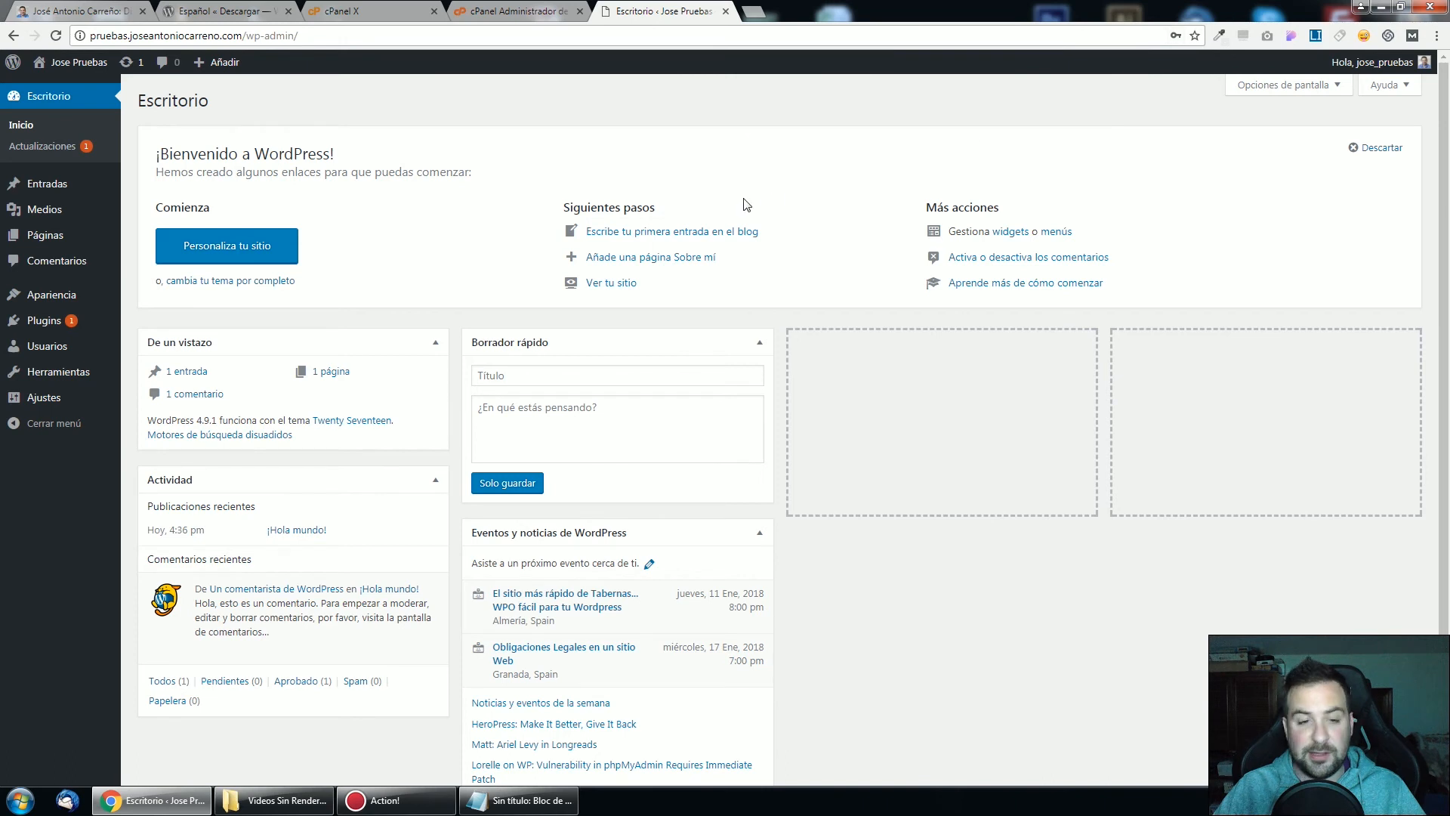